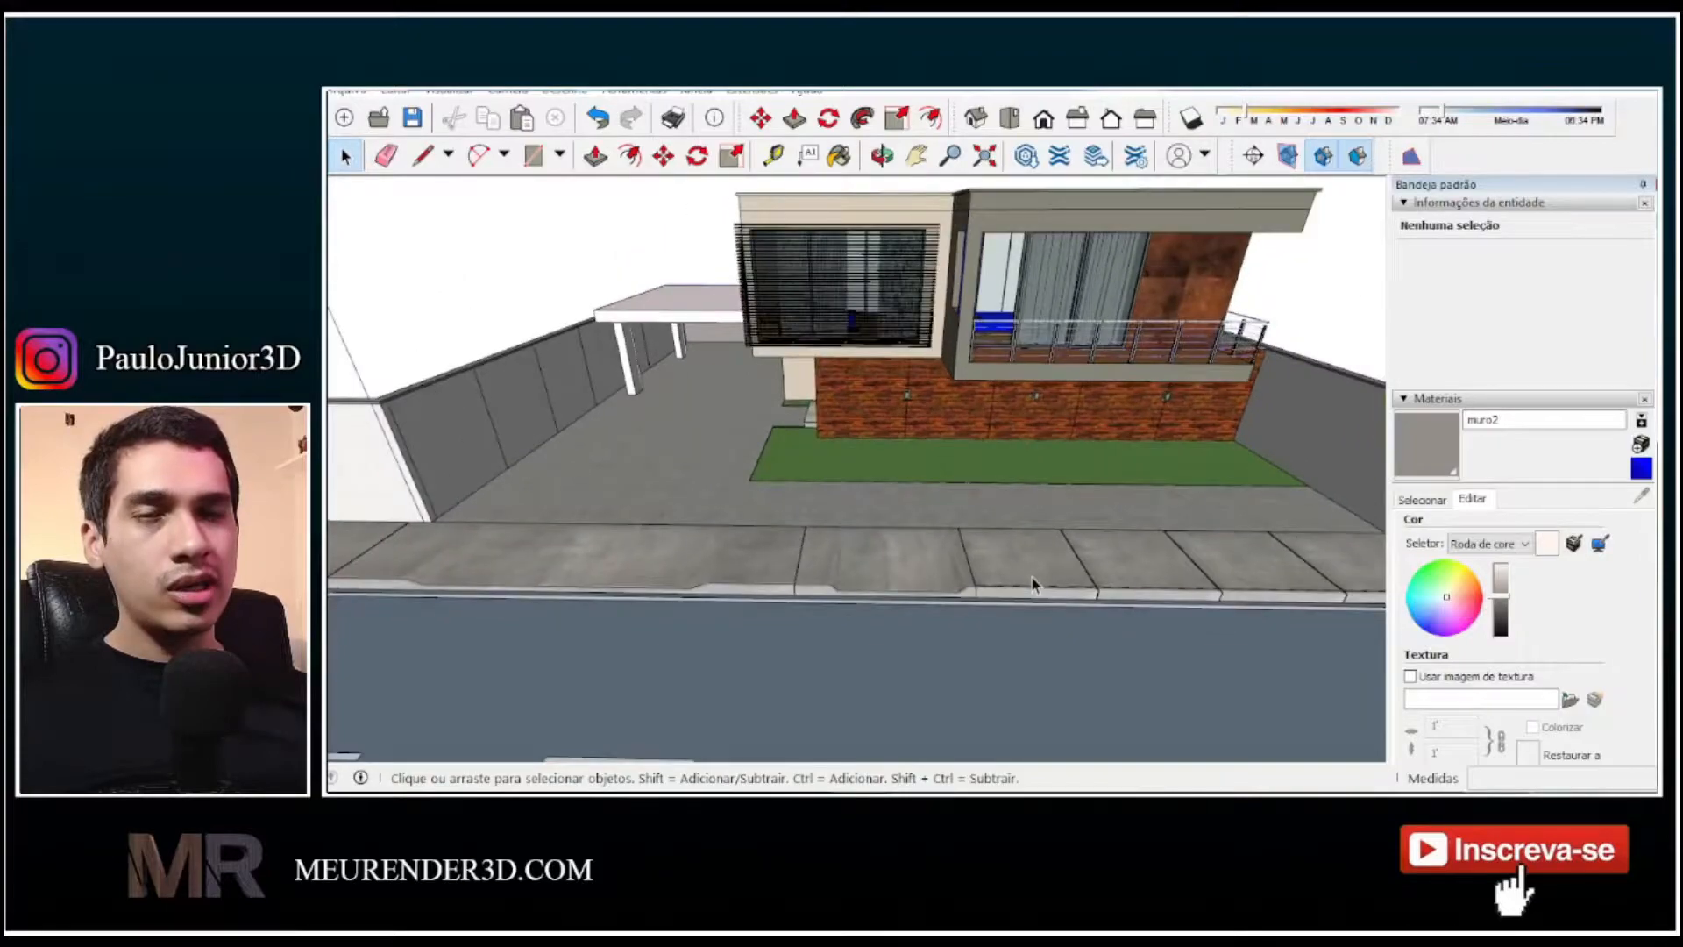
Sample the street surface's material to check its name in the model's materials
middle_click_drag(1036, 583, 976, 510, "shift")
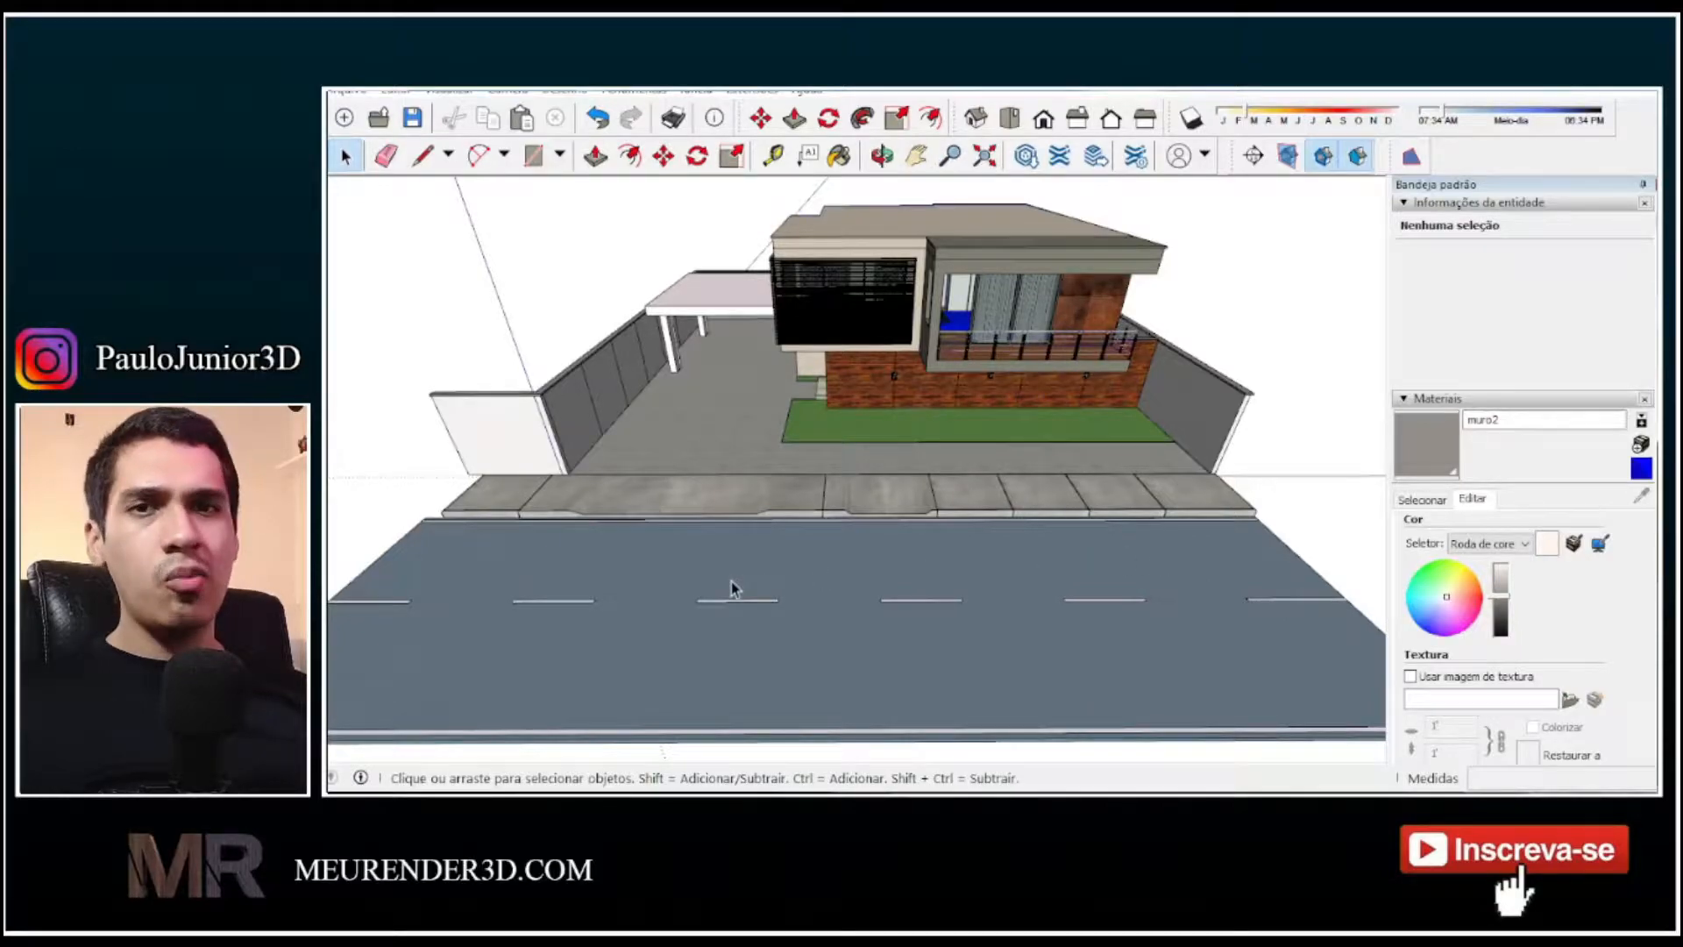
scroll(1153, 643, "up", 2)
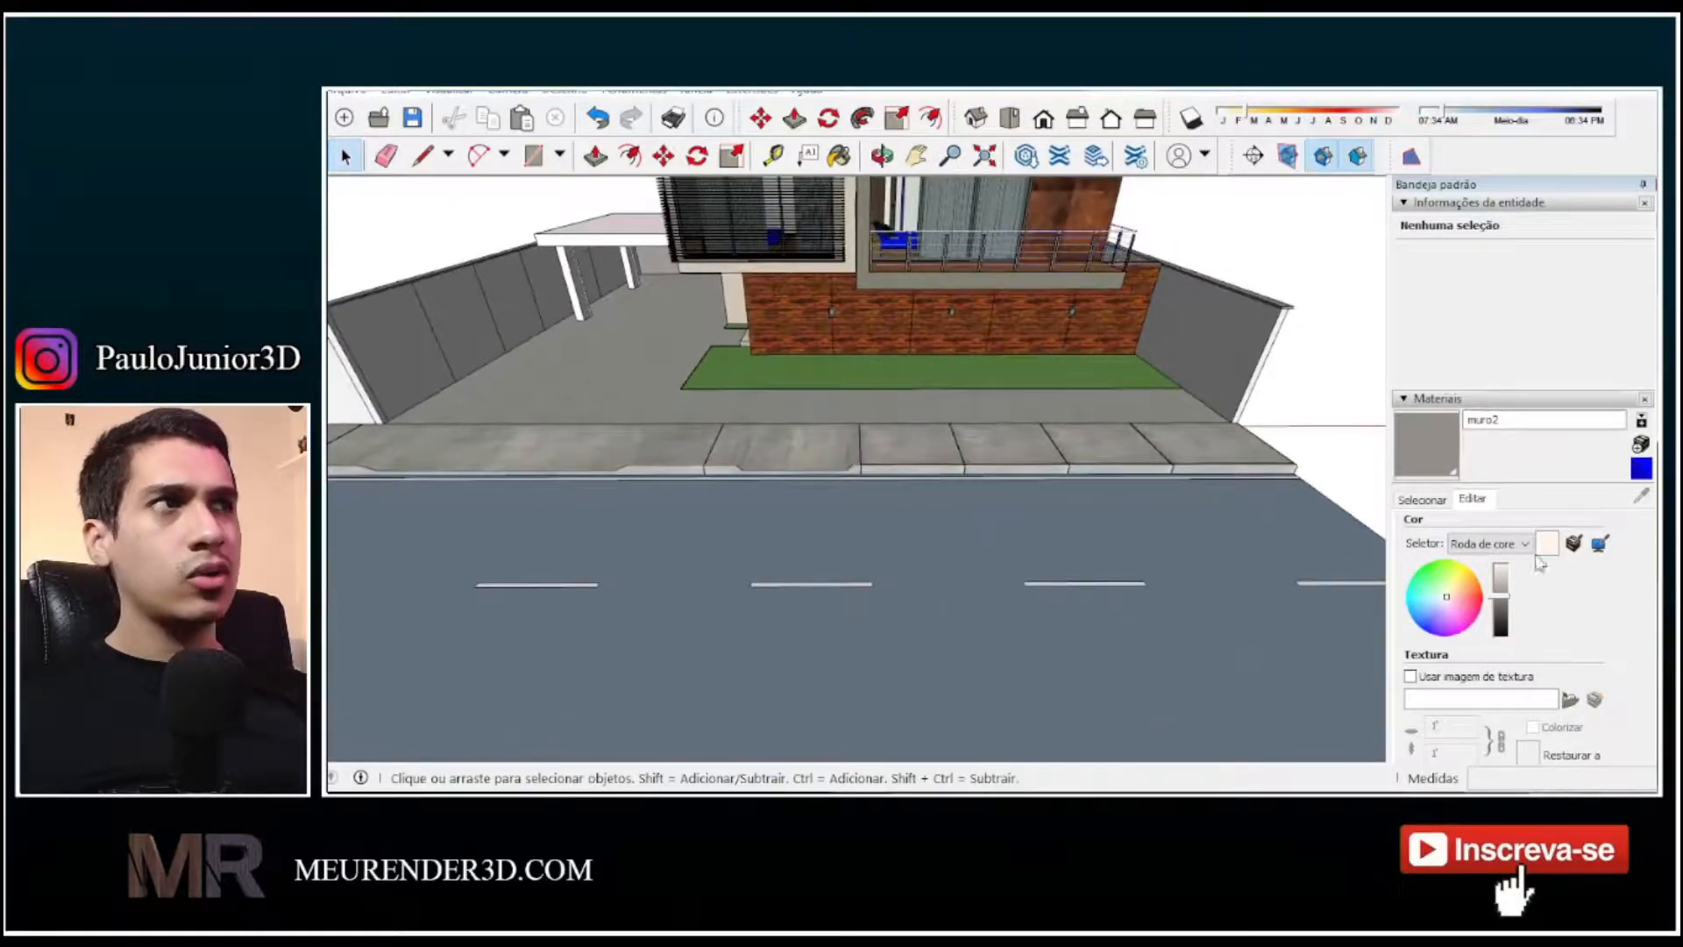
left_click(1421, 498)
left_click(1640, 496)
left_click(1201, 633)
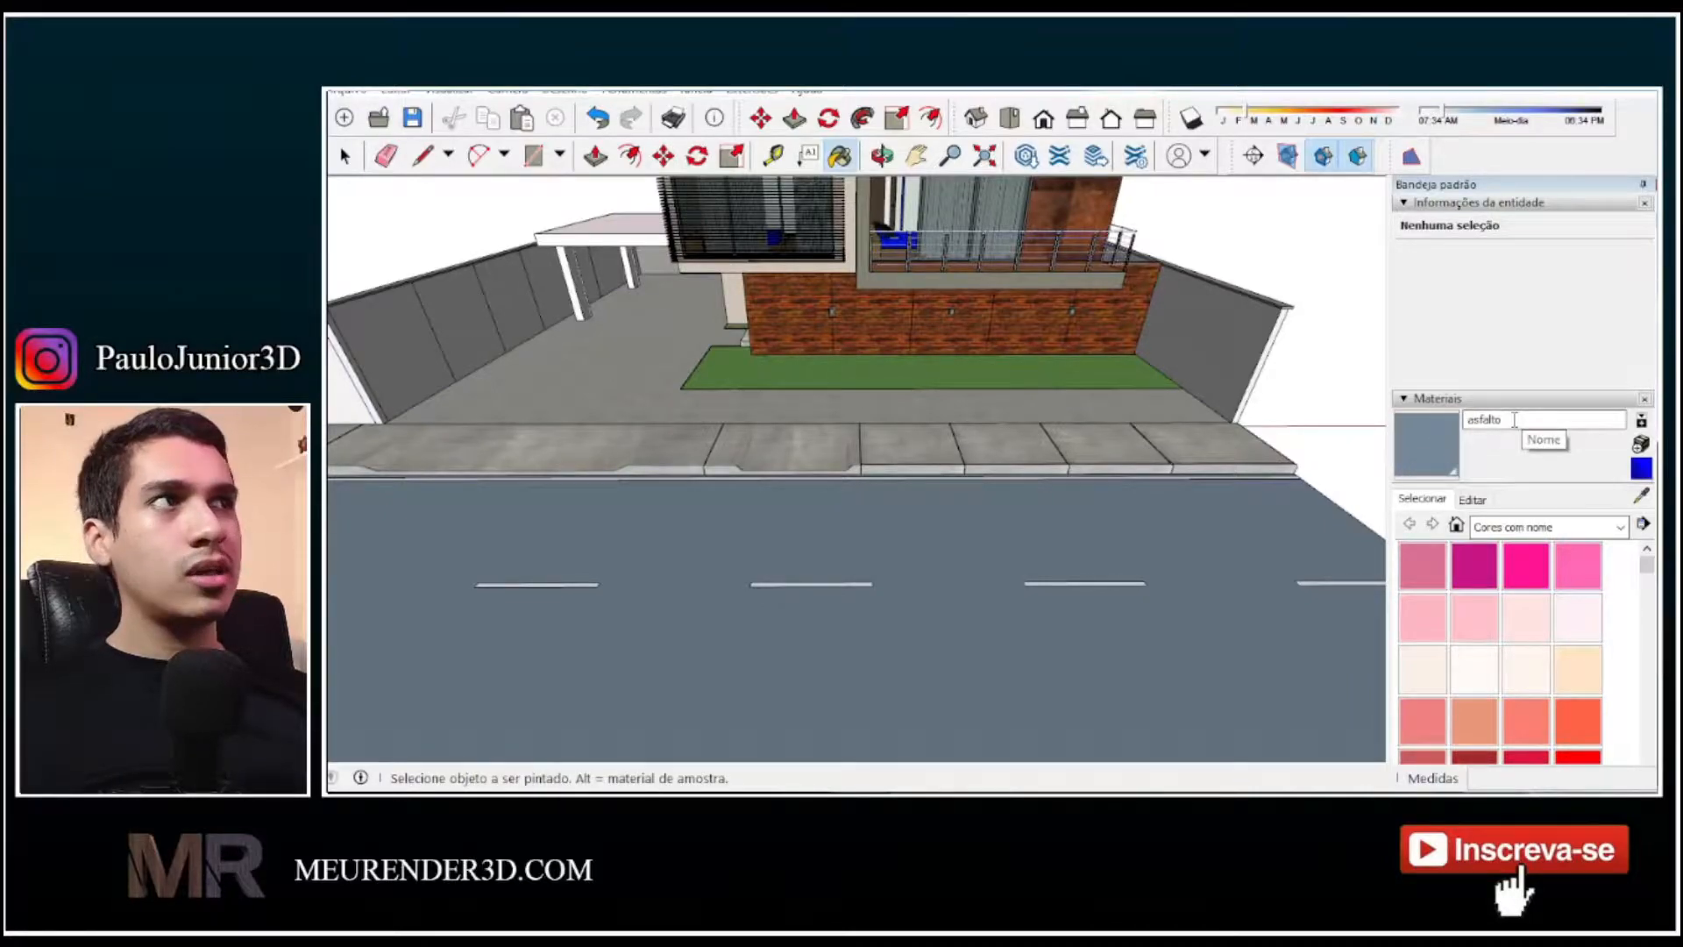
mouse_move(1089, 518)
middle_mouse_down()
mouse_move(950, 571)
mouse_move(668, 545)
middle_mouse_up()
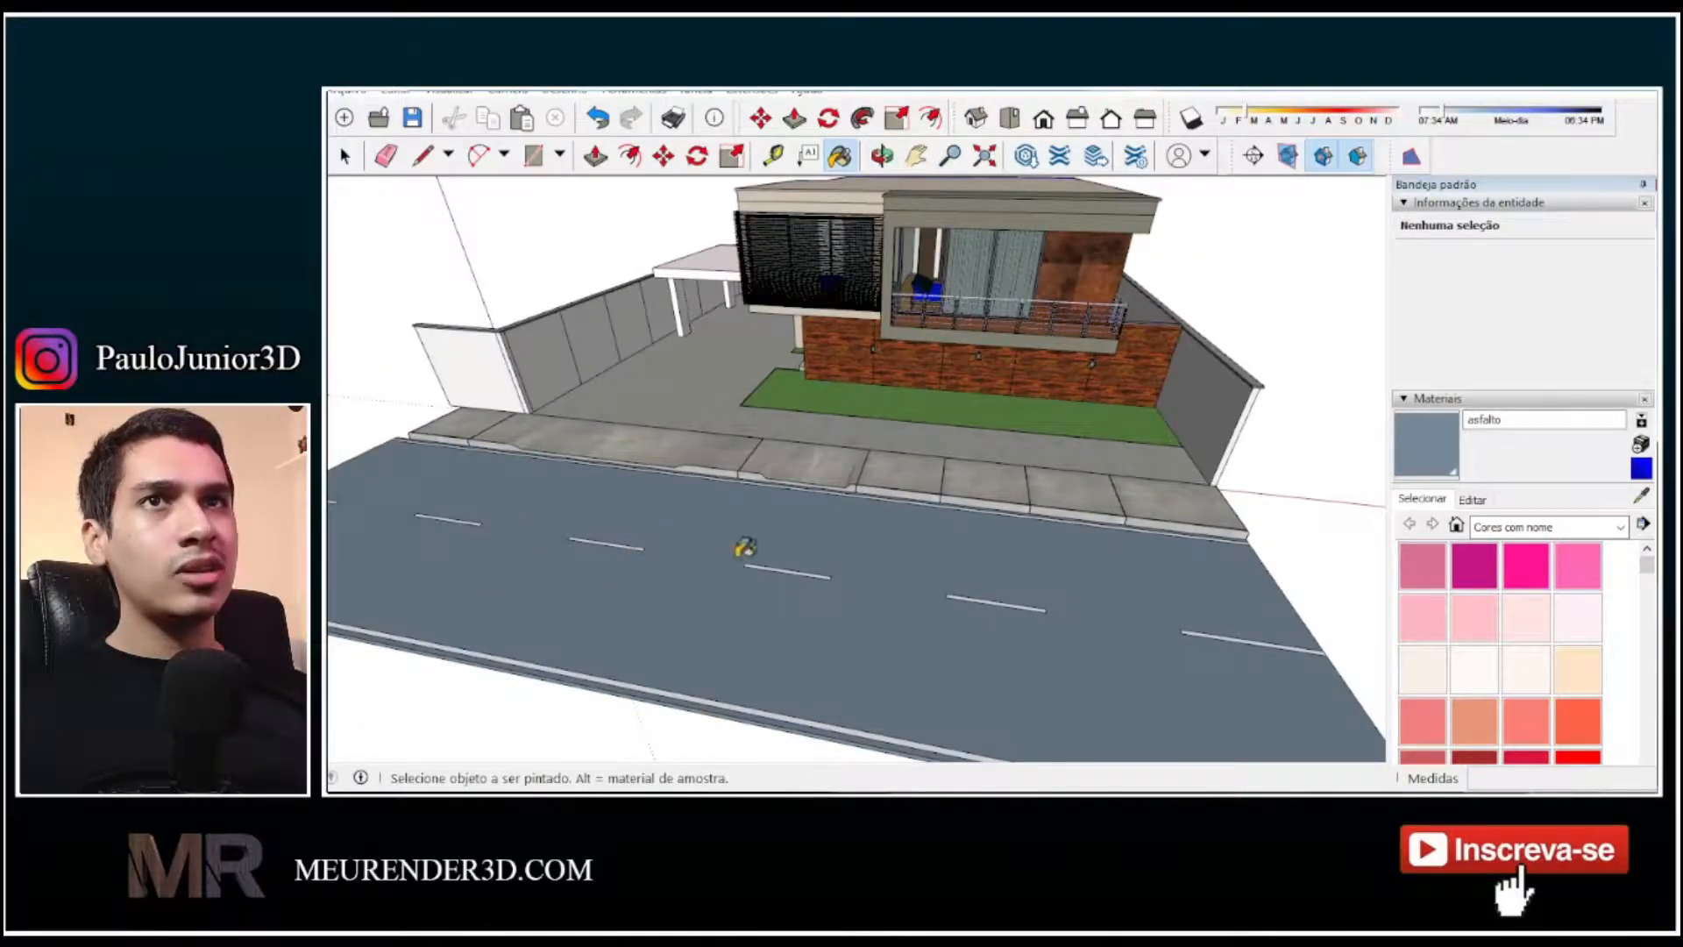
middle_click_drag(920, 544, 900, 587)
key("space")
scroll(701, 612, "up", 3)
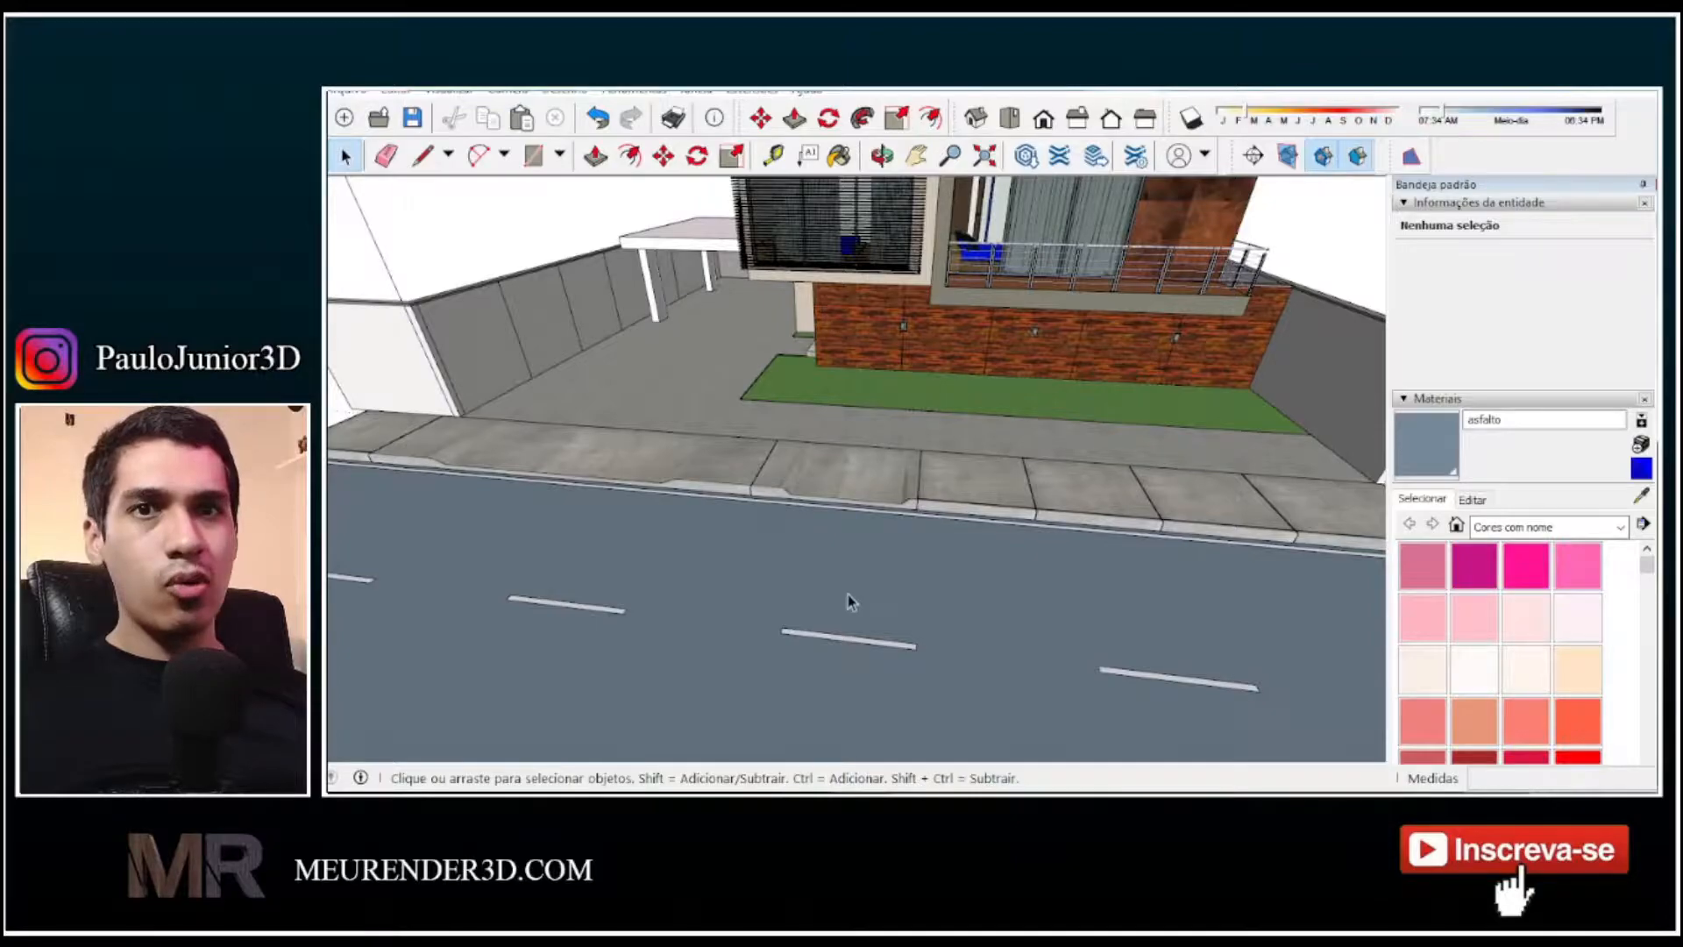
Examine the house and lot from above and the front facade from street level
scroll(891, 430, "down", 5)
mouse_move(728, 438)
middle_mouse_down()
mouse_move(850, 488)
mouse_move(935, 470)
mouse_move(1027, 503)
mouse_move(1073, 491)
middle_mouse_up()
scroll(1074, 491, "down", 2)
middle_click_drag(785, 466, 922, 331)
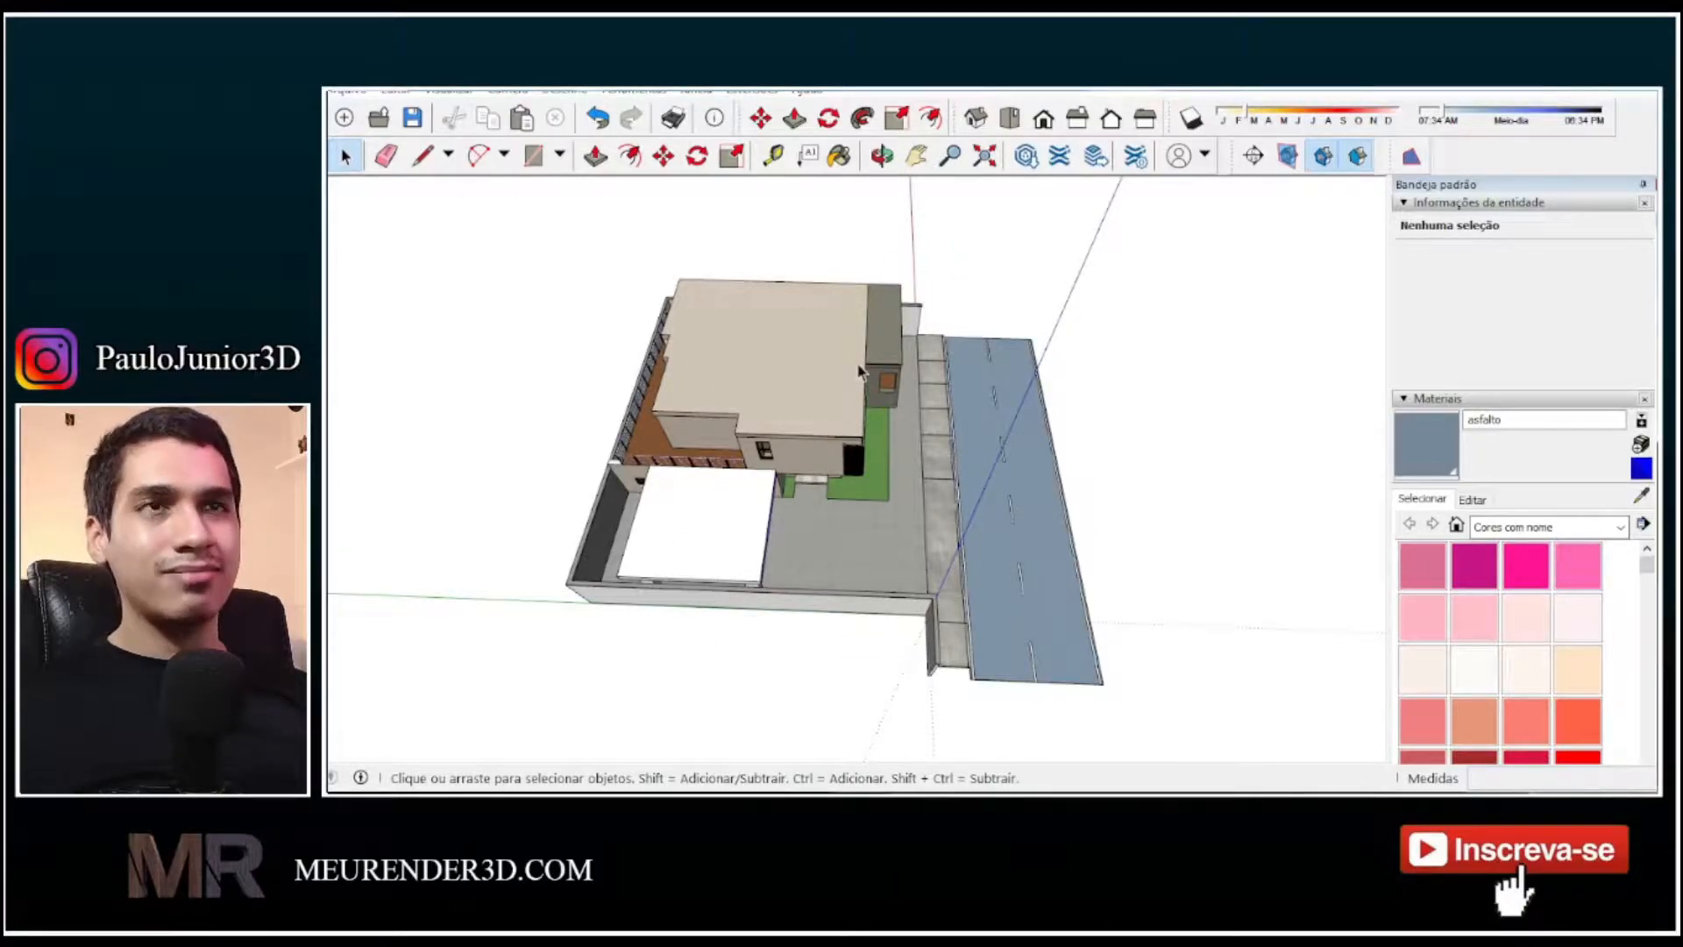
scroll(859, 372, "up", 2)
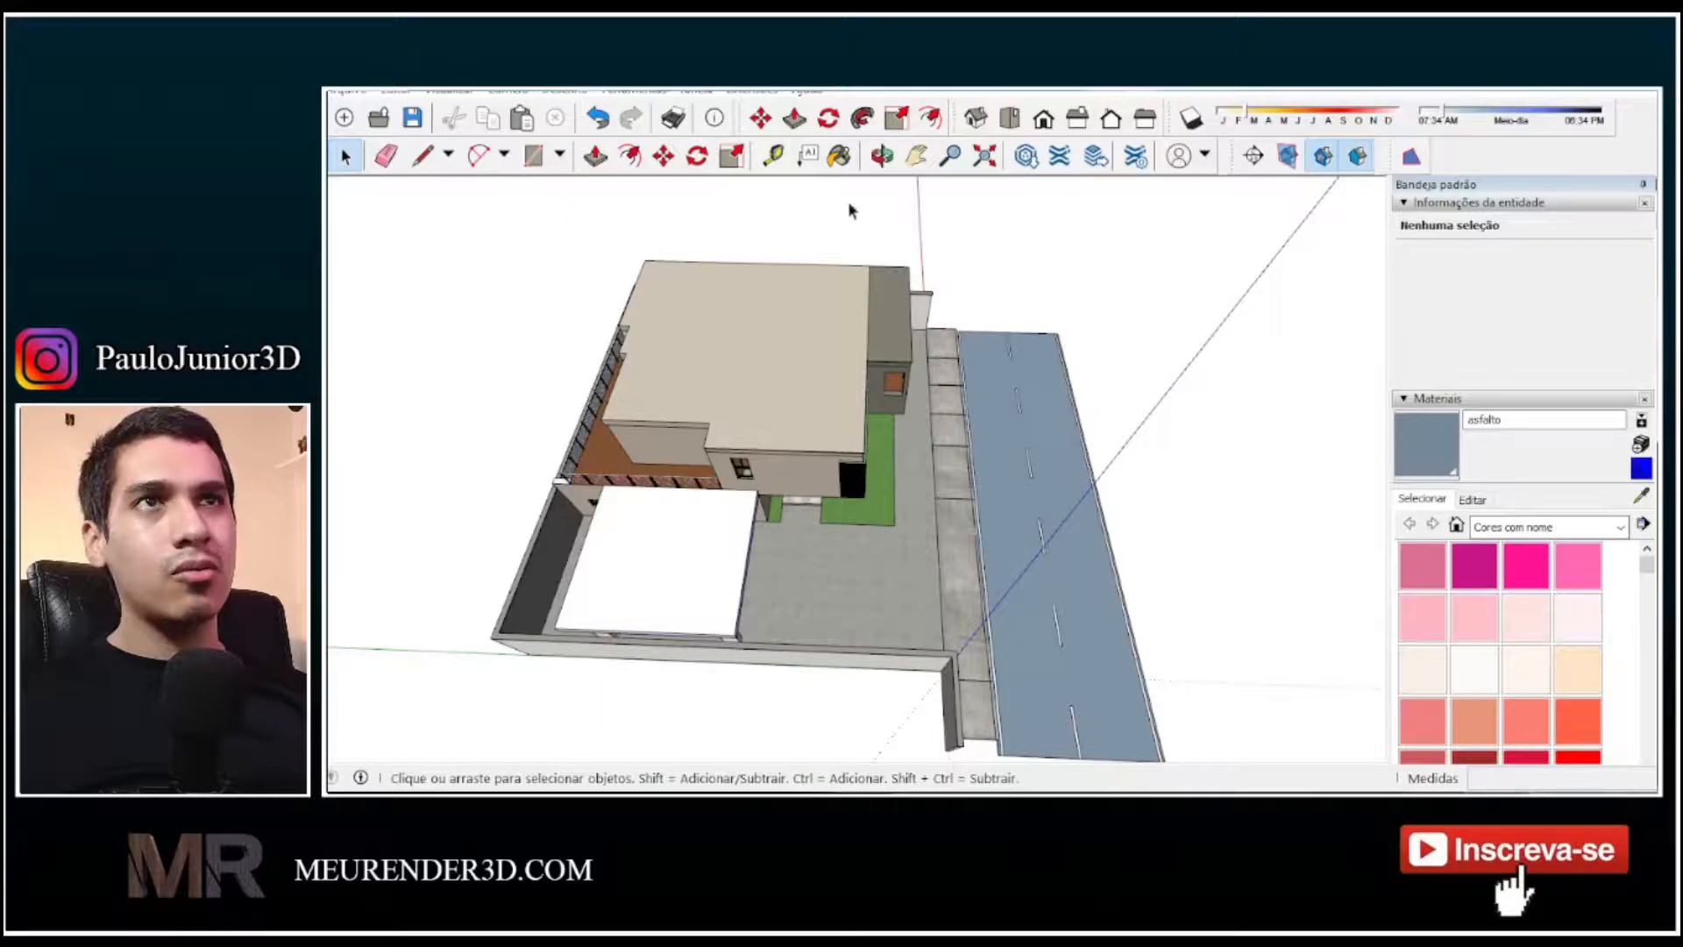
mouse_move(1049, 492)
middle_mouse_down()
mouse_move(995, 552)
mouse_move(901, 424)
middle_mouse_up()
scroll(924, 590, "up", 3)
mouse_move(926, 589)
middle_mouse_down()
mouse_move(938, 444)
mouse_move(920, 425)
mouse_move(922, 507)
mouse_move(917, 430)
mouse_move(912, 469)
mouse_move(933, 477)
middle_mouse_up()
scroll(922, 507, "down", 3)
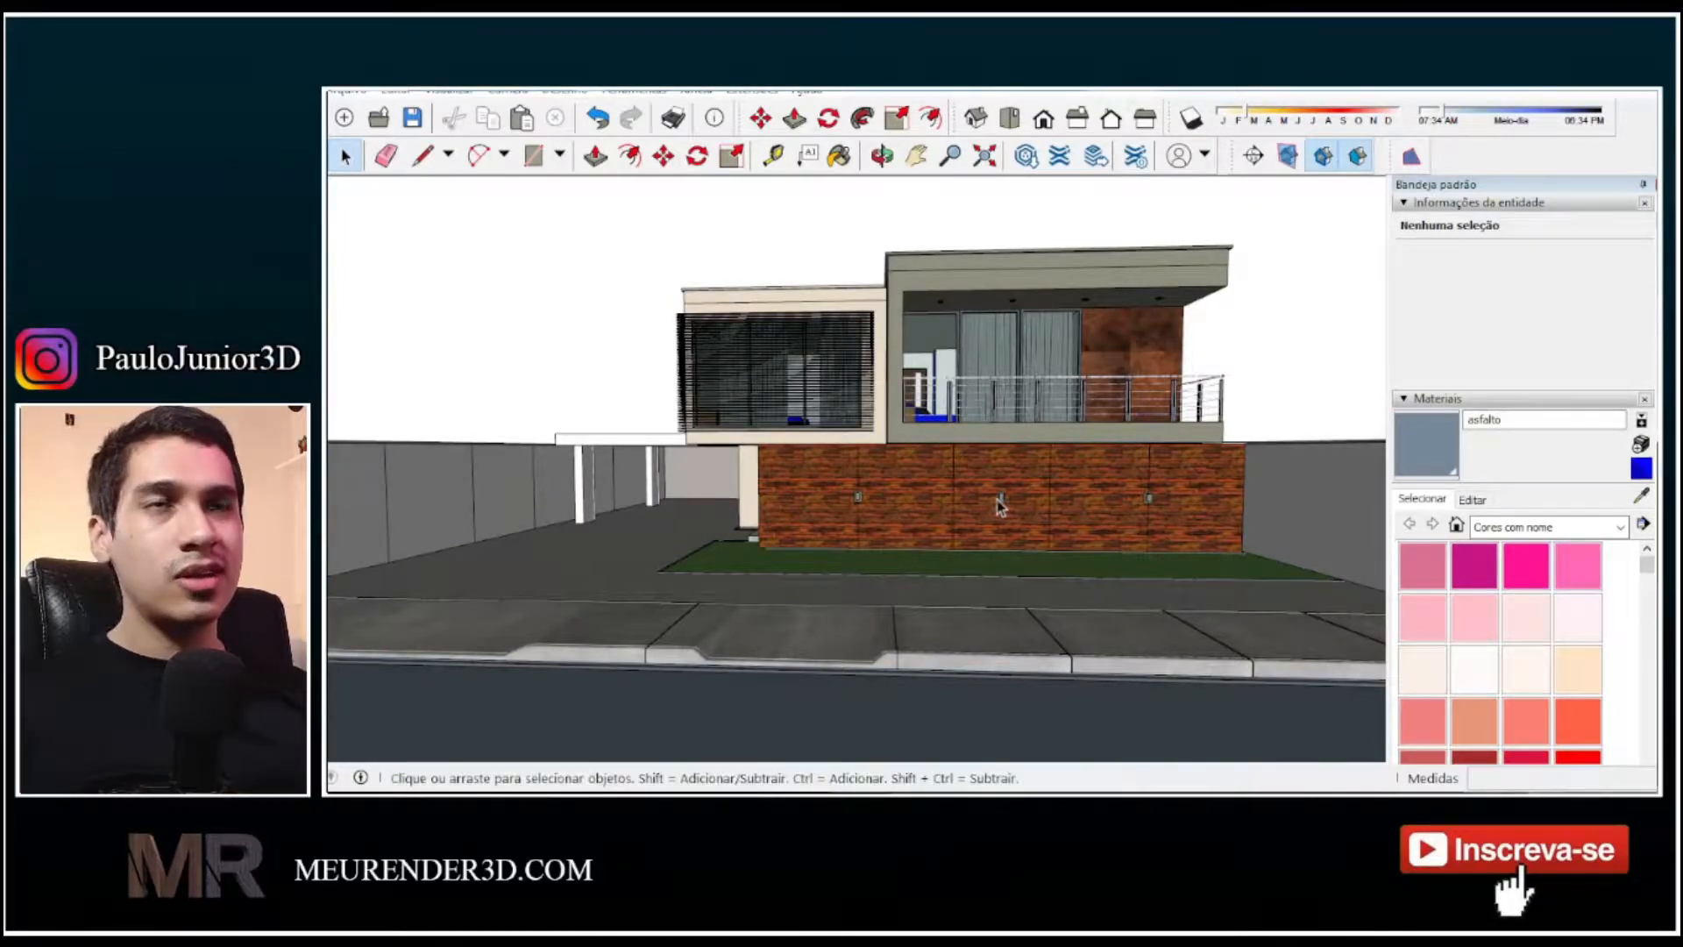
scroll(996, 497, "down", 2)
scroll(996, 498, "up", 2)
middle_click_drag(996, 500, 1016, 496)
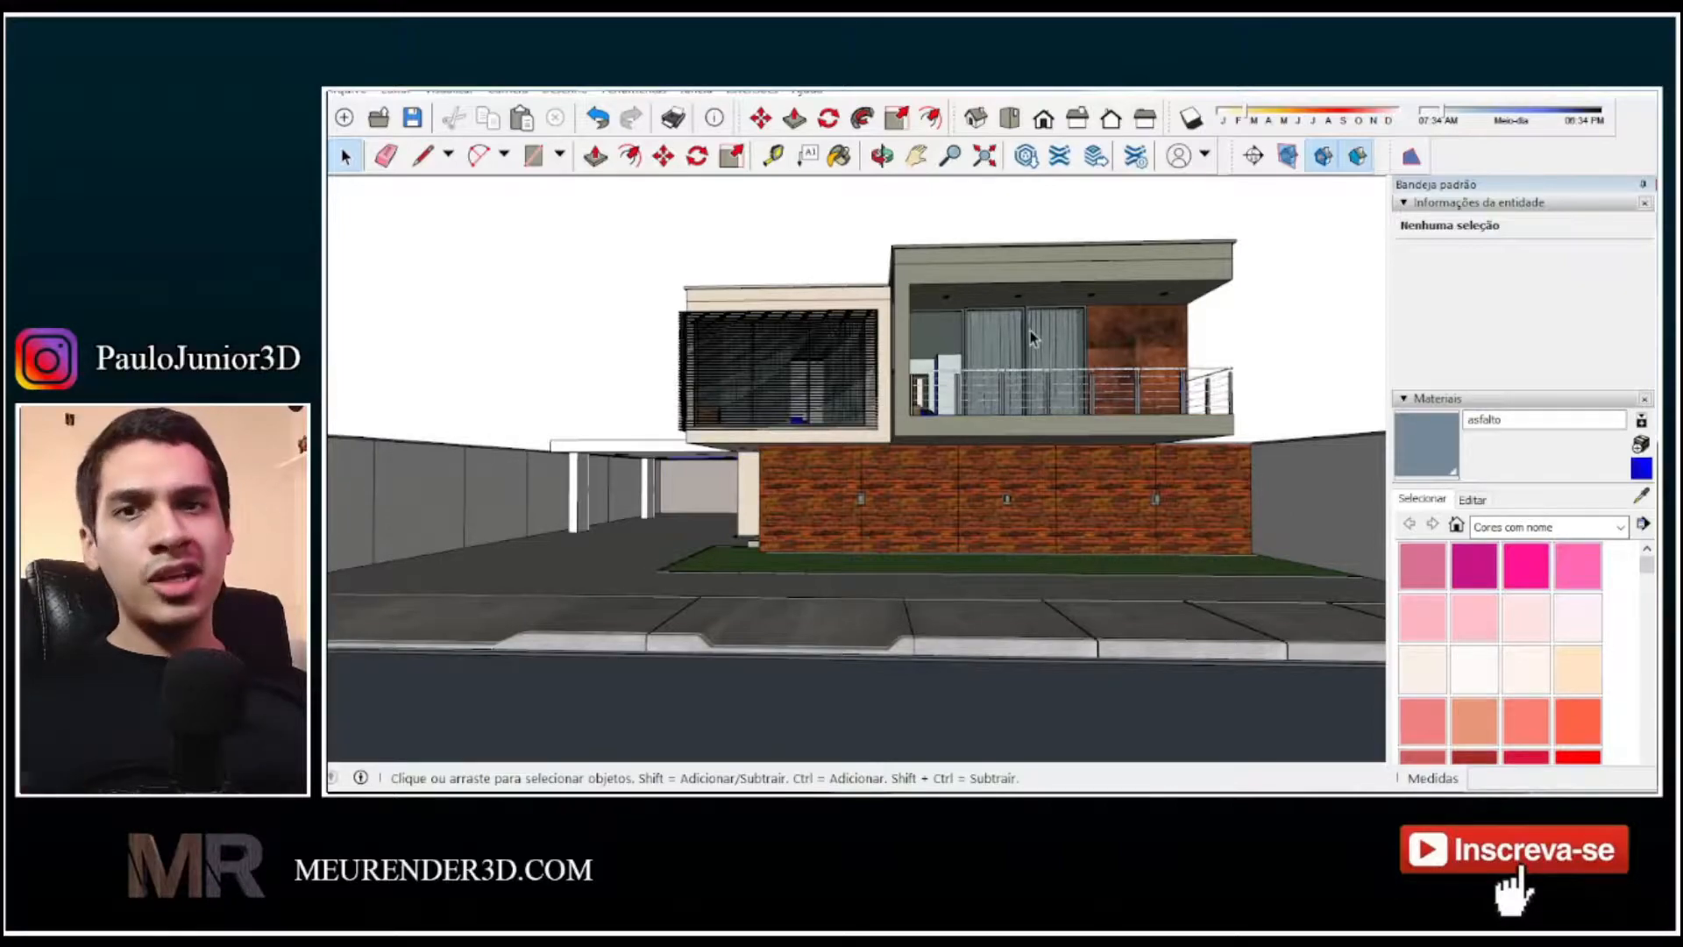
mouse_move(1045, 418)
middle_mouse_down()
mouse_move(1048, 496)
mouse_move(1043, 436)
middle_mouse_up()
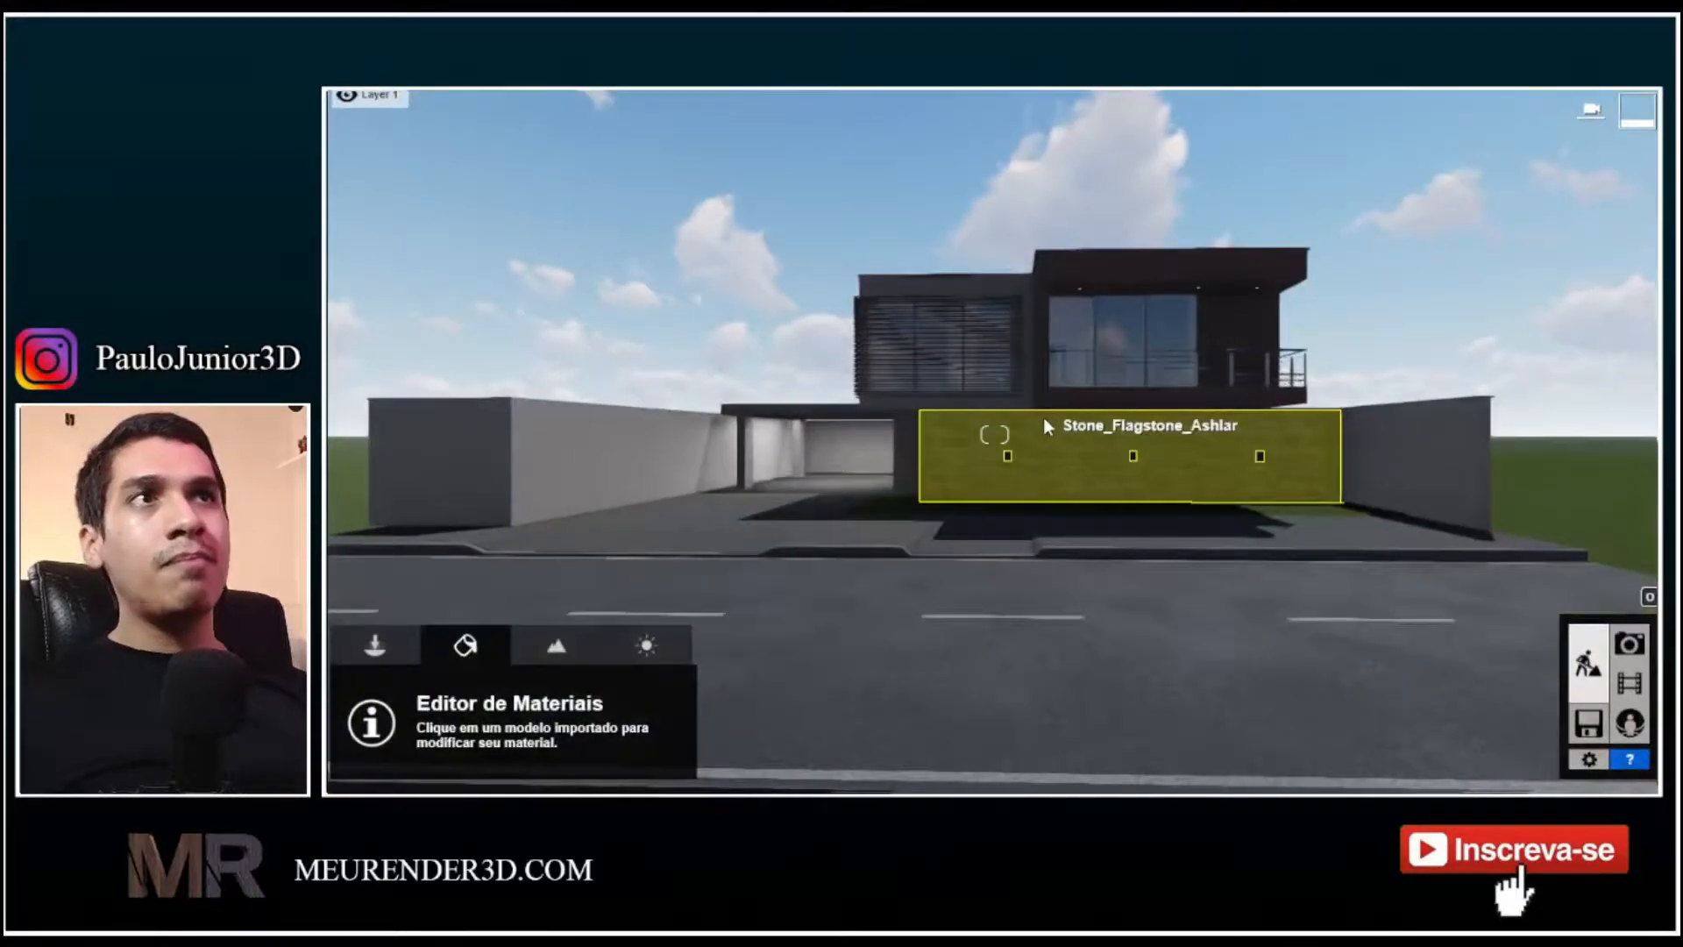
Switch to Lumion, view the imported house from the street and open Photo mode to review the first saved photo
mouse_move(1043, 417)
right_mouse_down()
mouse_move(1045, 391)
mouse_move(1043, 417)
right_mouse_up()
key("s")
key("q")
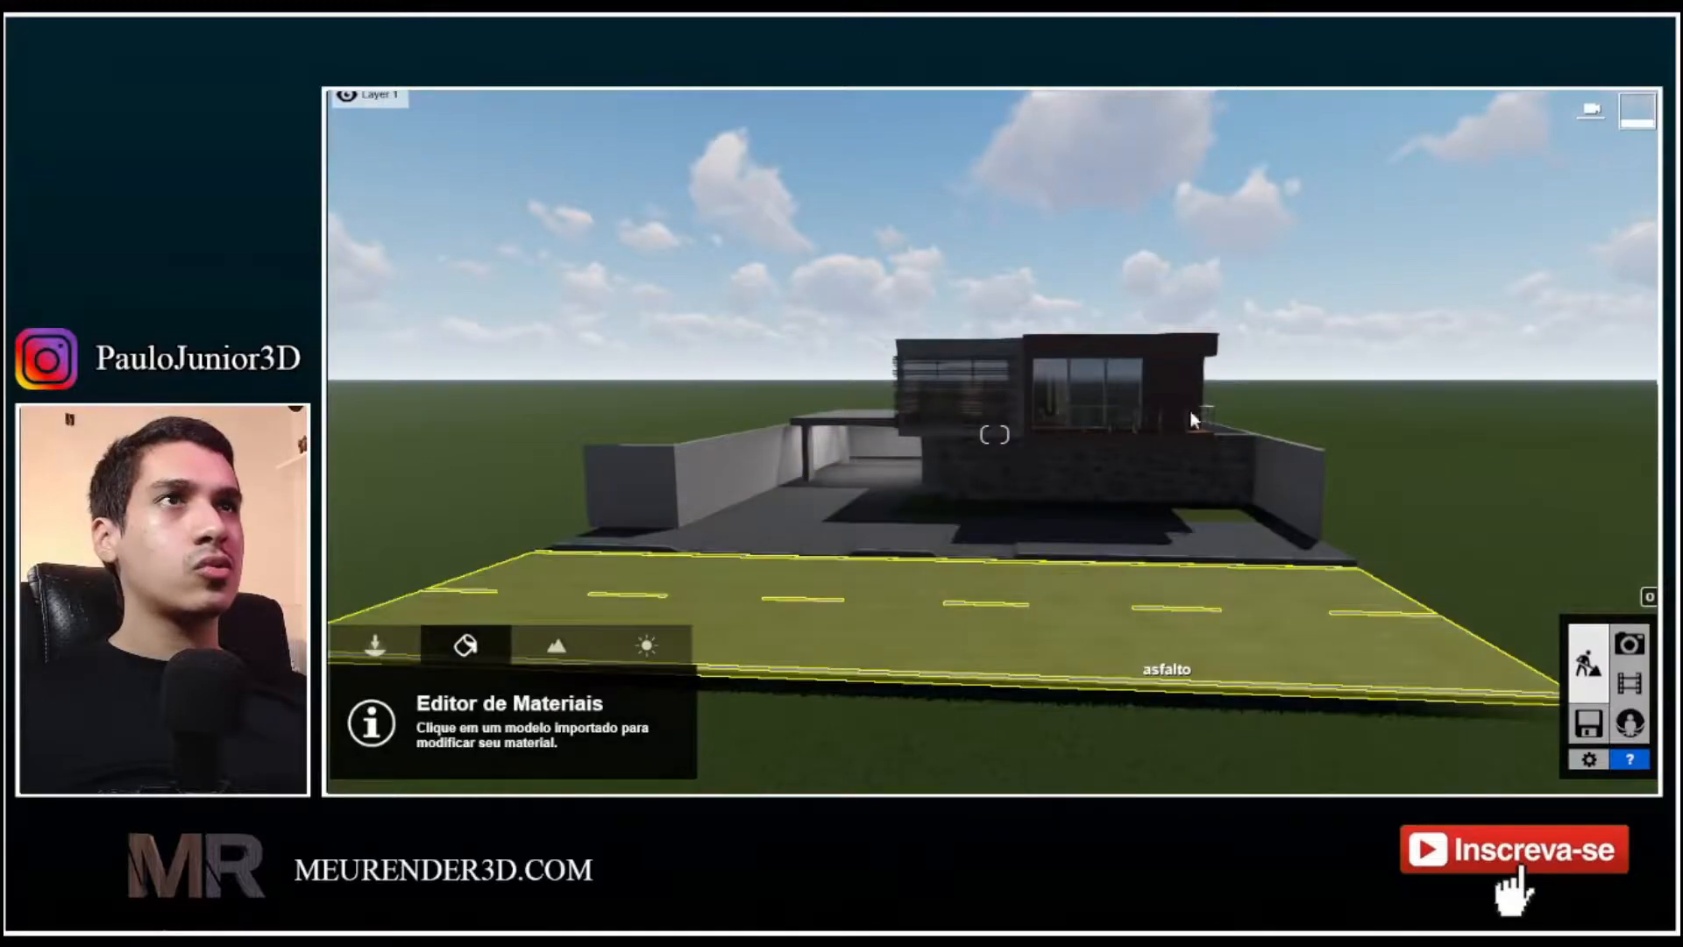
key("w")
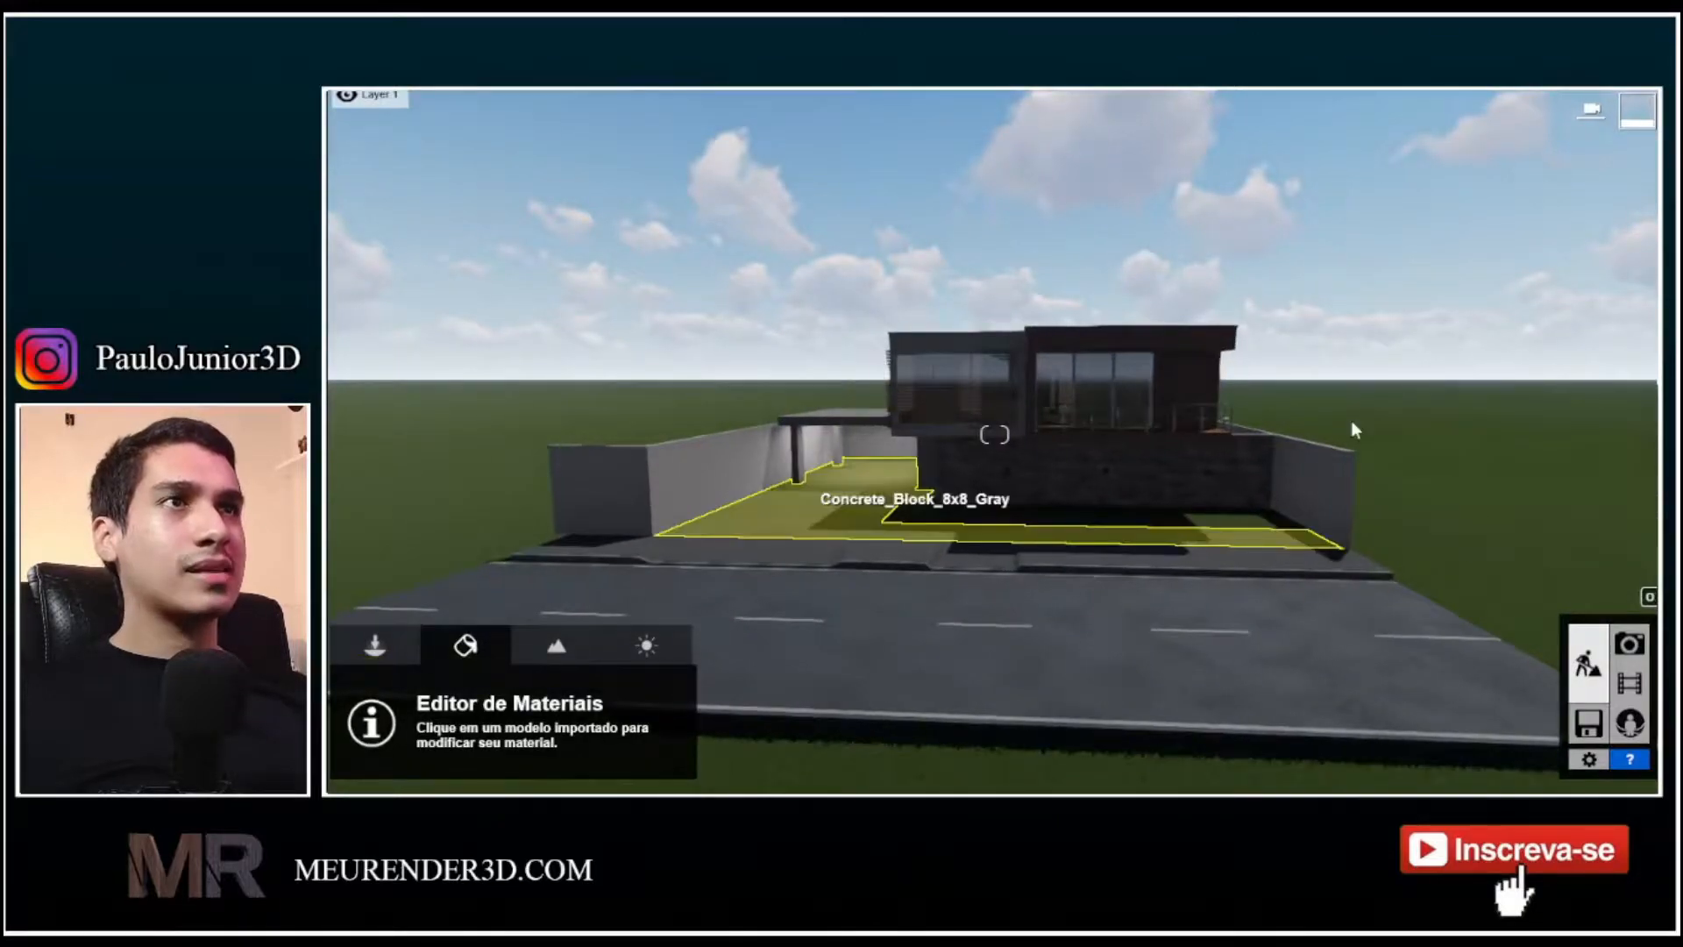
left_click(1629, 645)
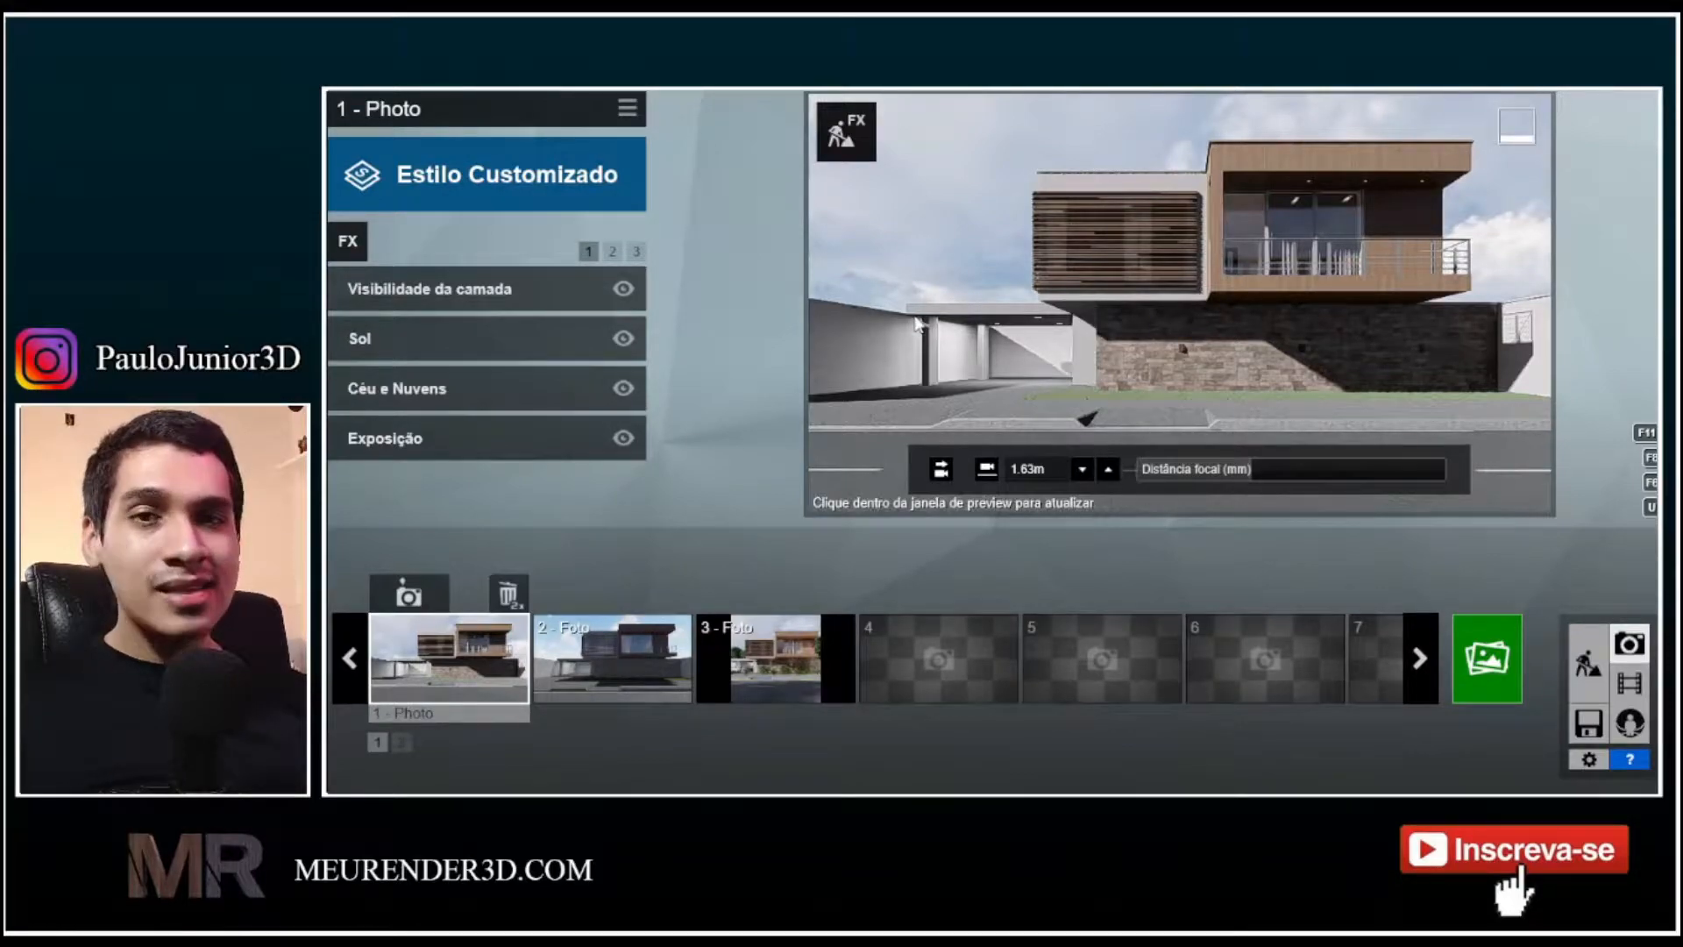
Return to Build mode and examine the materials on the facade, sidewalk and street
left_click(1588, 666)
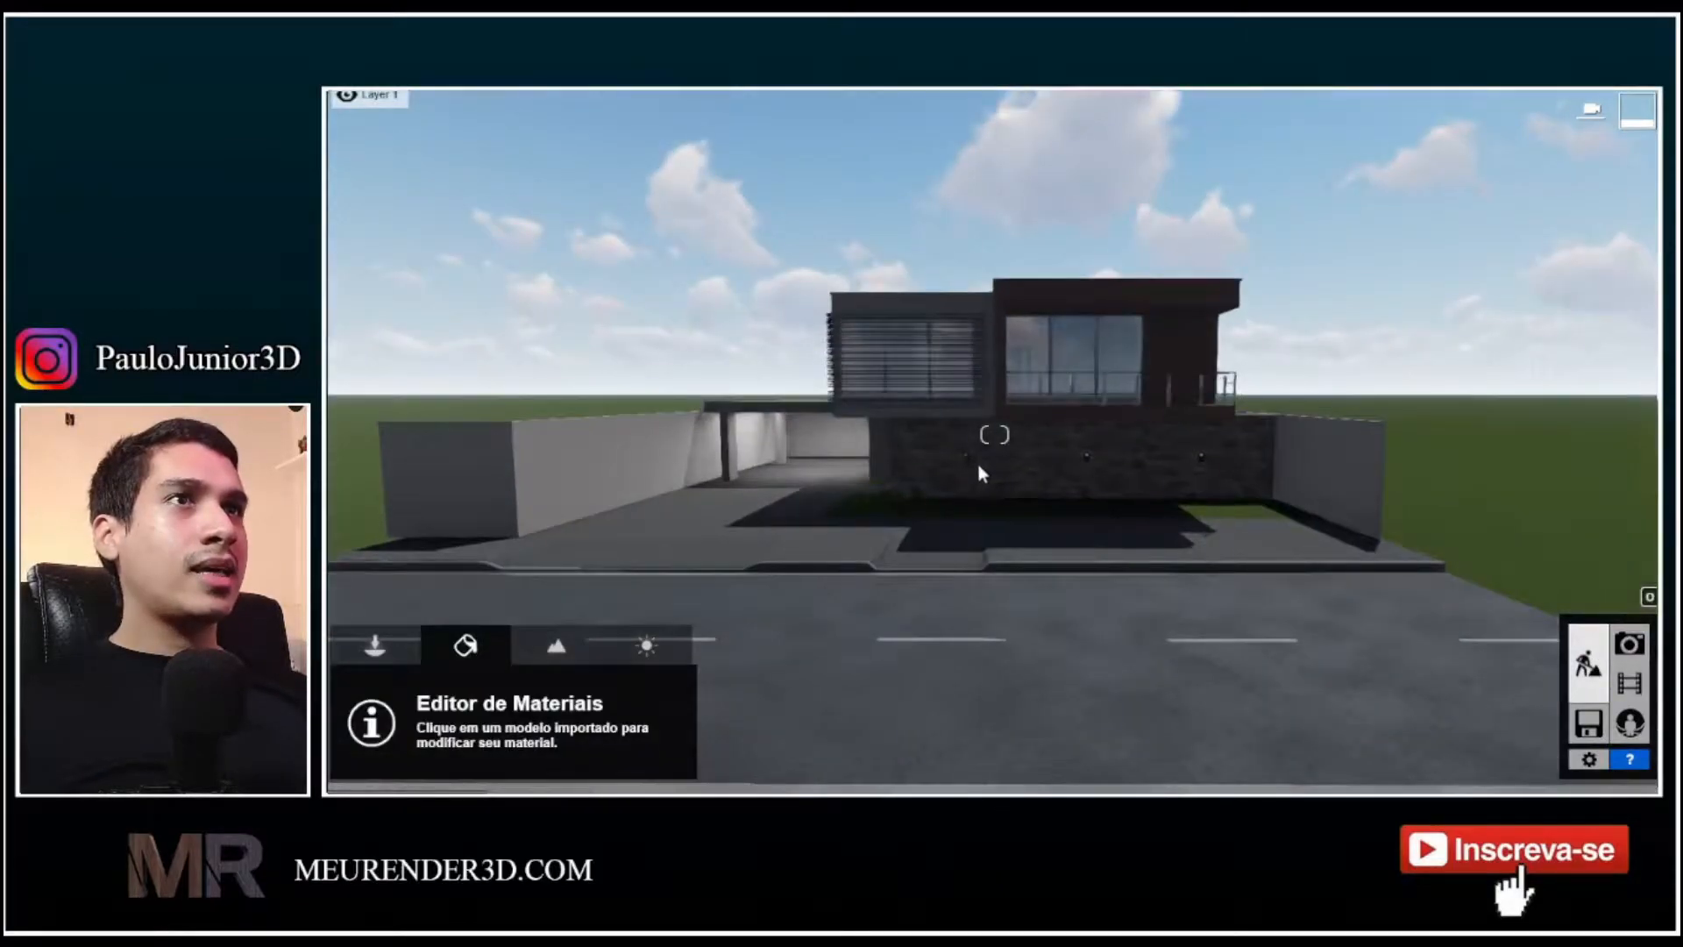
right_click_drag(1227, 469, 1202, 457)
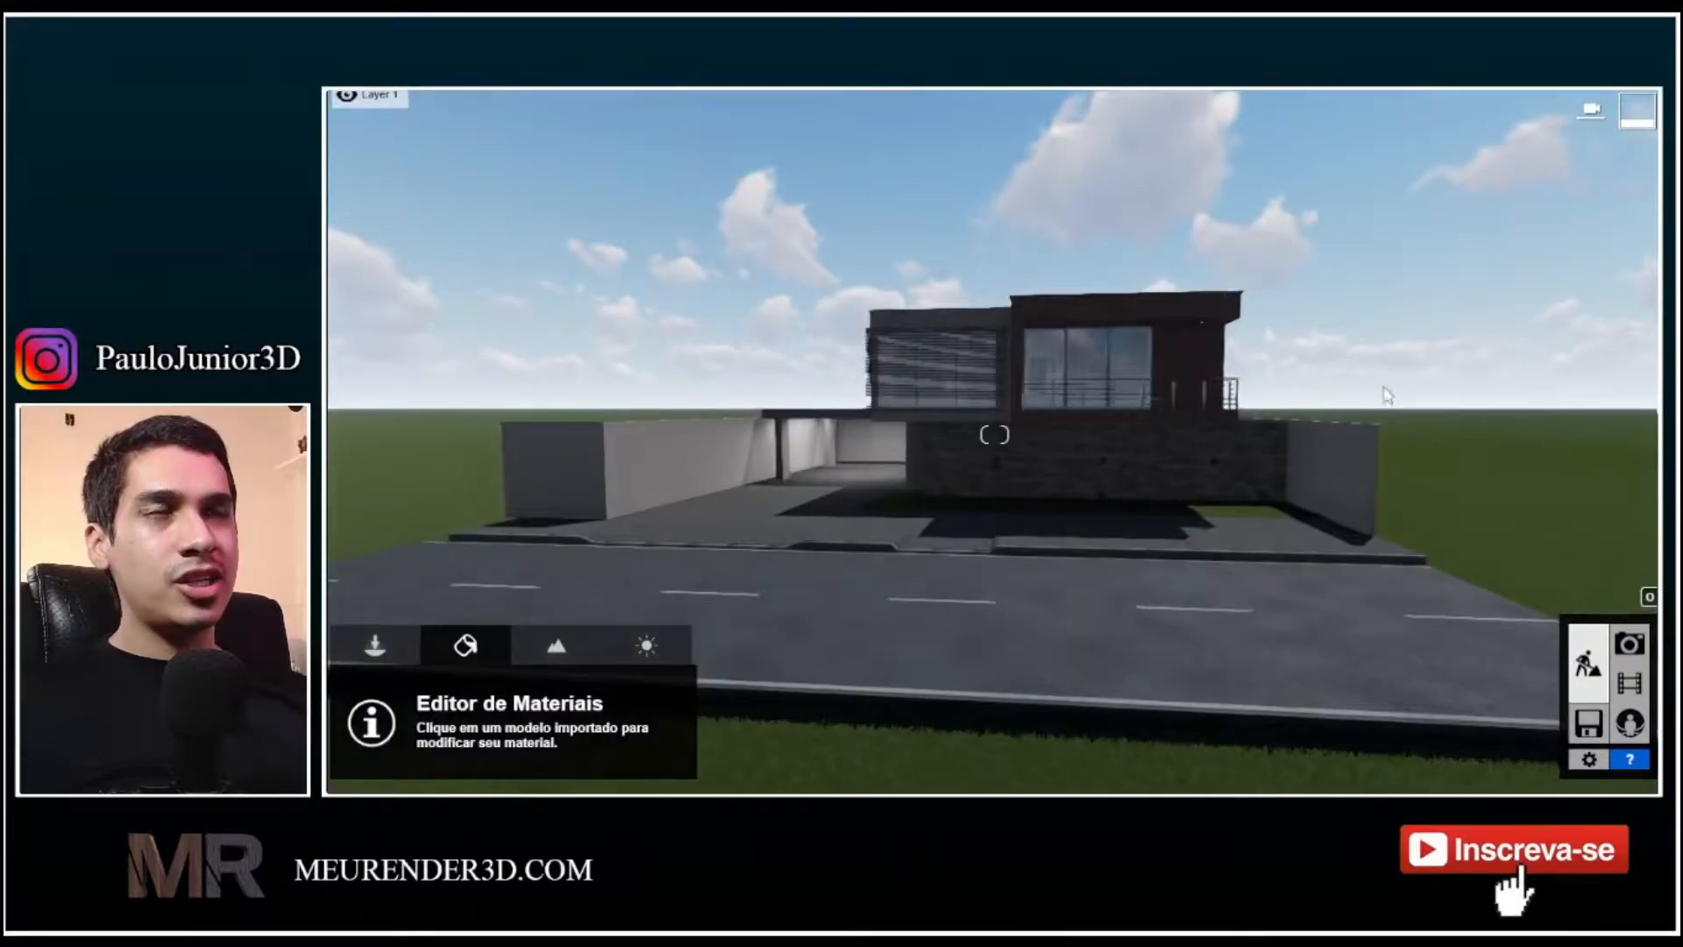
right_click_drag(1216, 524, 1194, 525)
key("w")
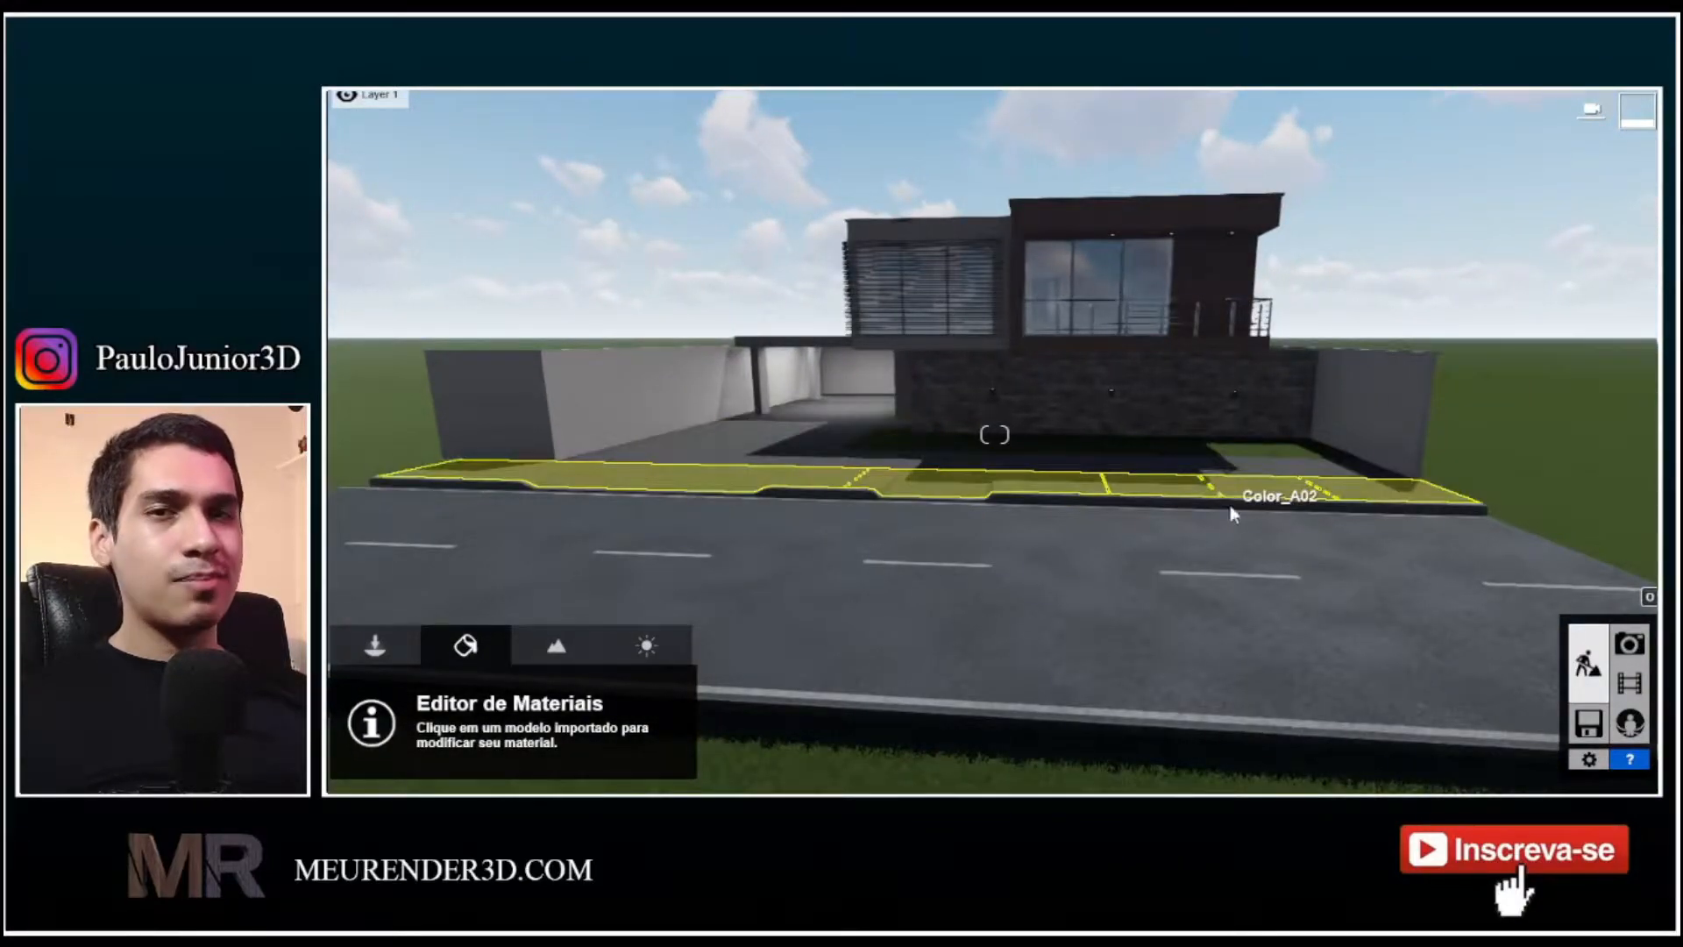
right_click_drag(1221, 501, 1160, 665)
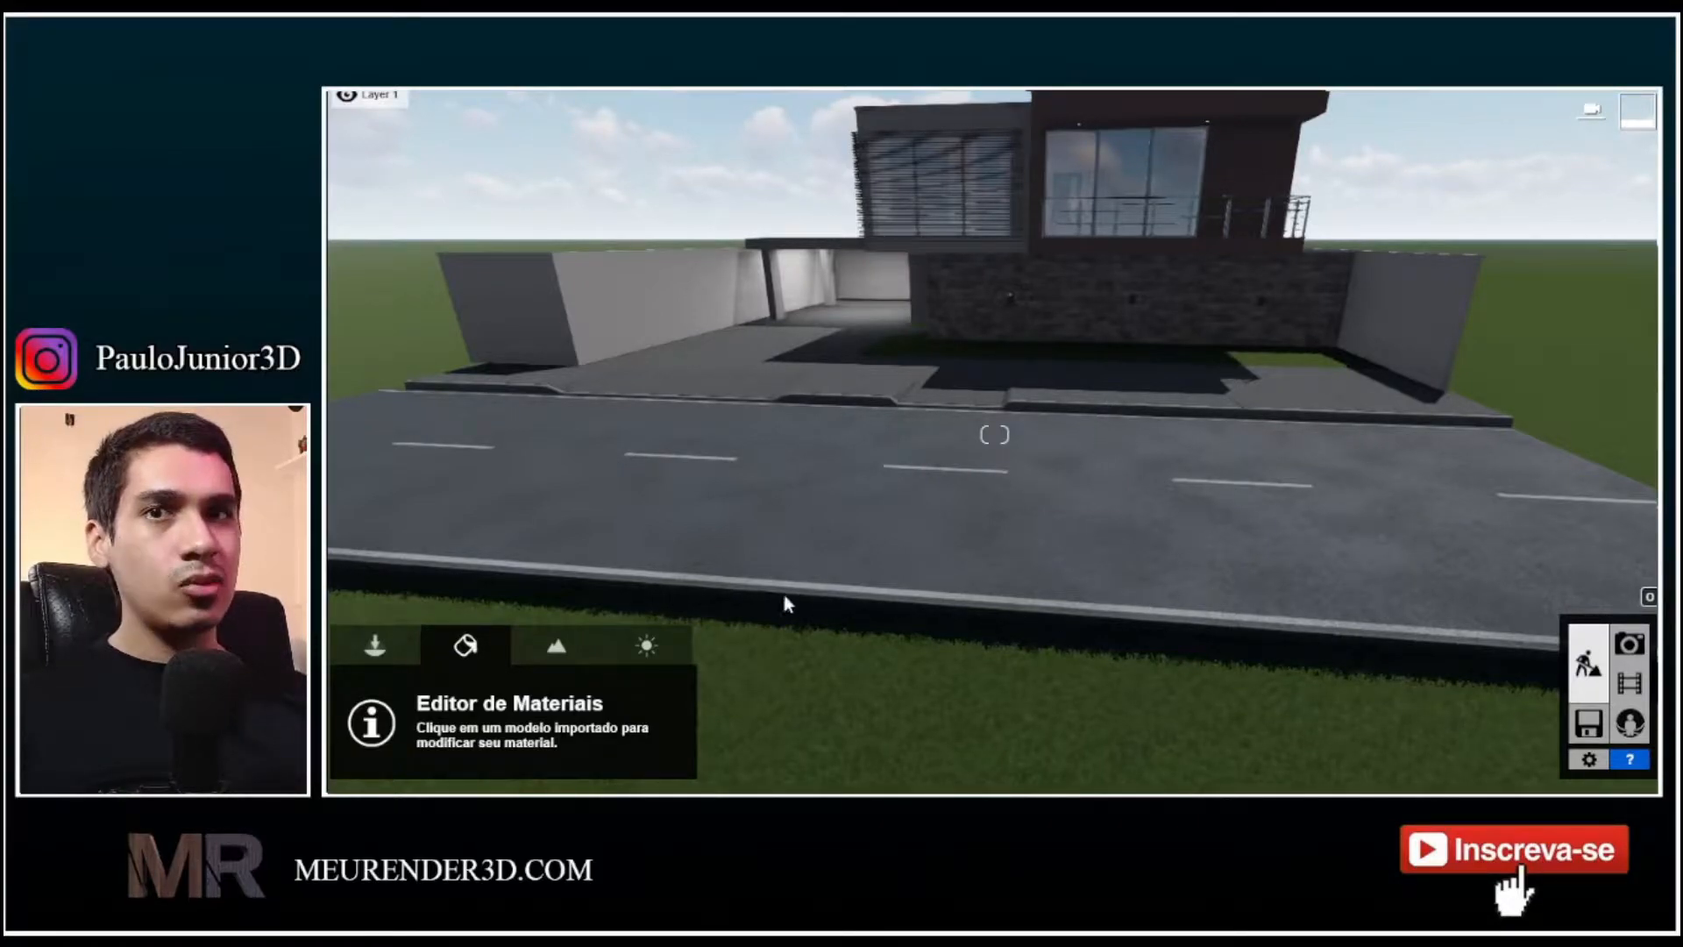
right_click_drag(1112, 516, 1033, 701)
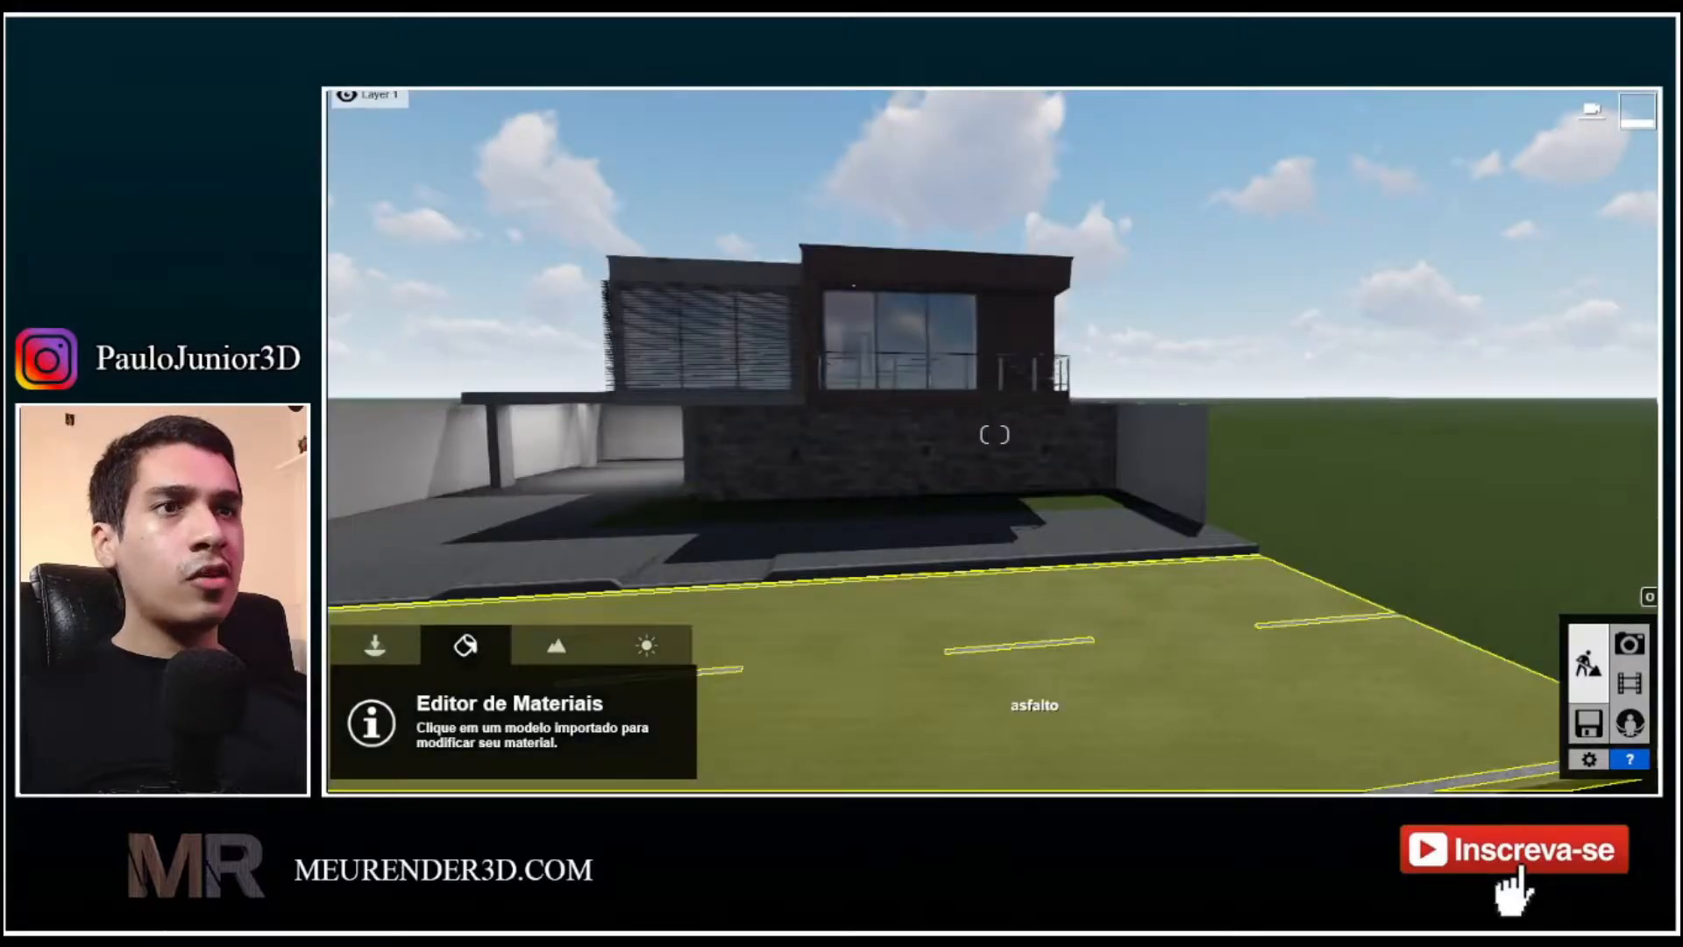
Switch to SketchUp and review the active style's edge settings and its front and back face colors
key("alt+Tab")
mouse_move(989, 407)
middle_mouse_down()
mouse_move(937, 439)
mouse_move(973, 394)
middle_mouse_up()
scroll(931, 431, "up", 8)
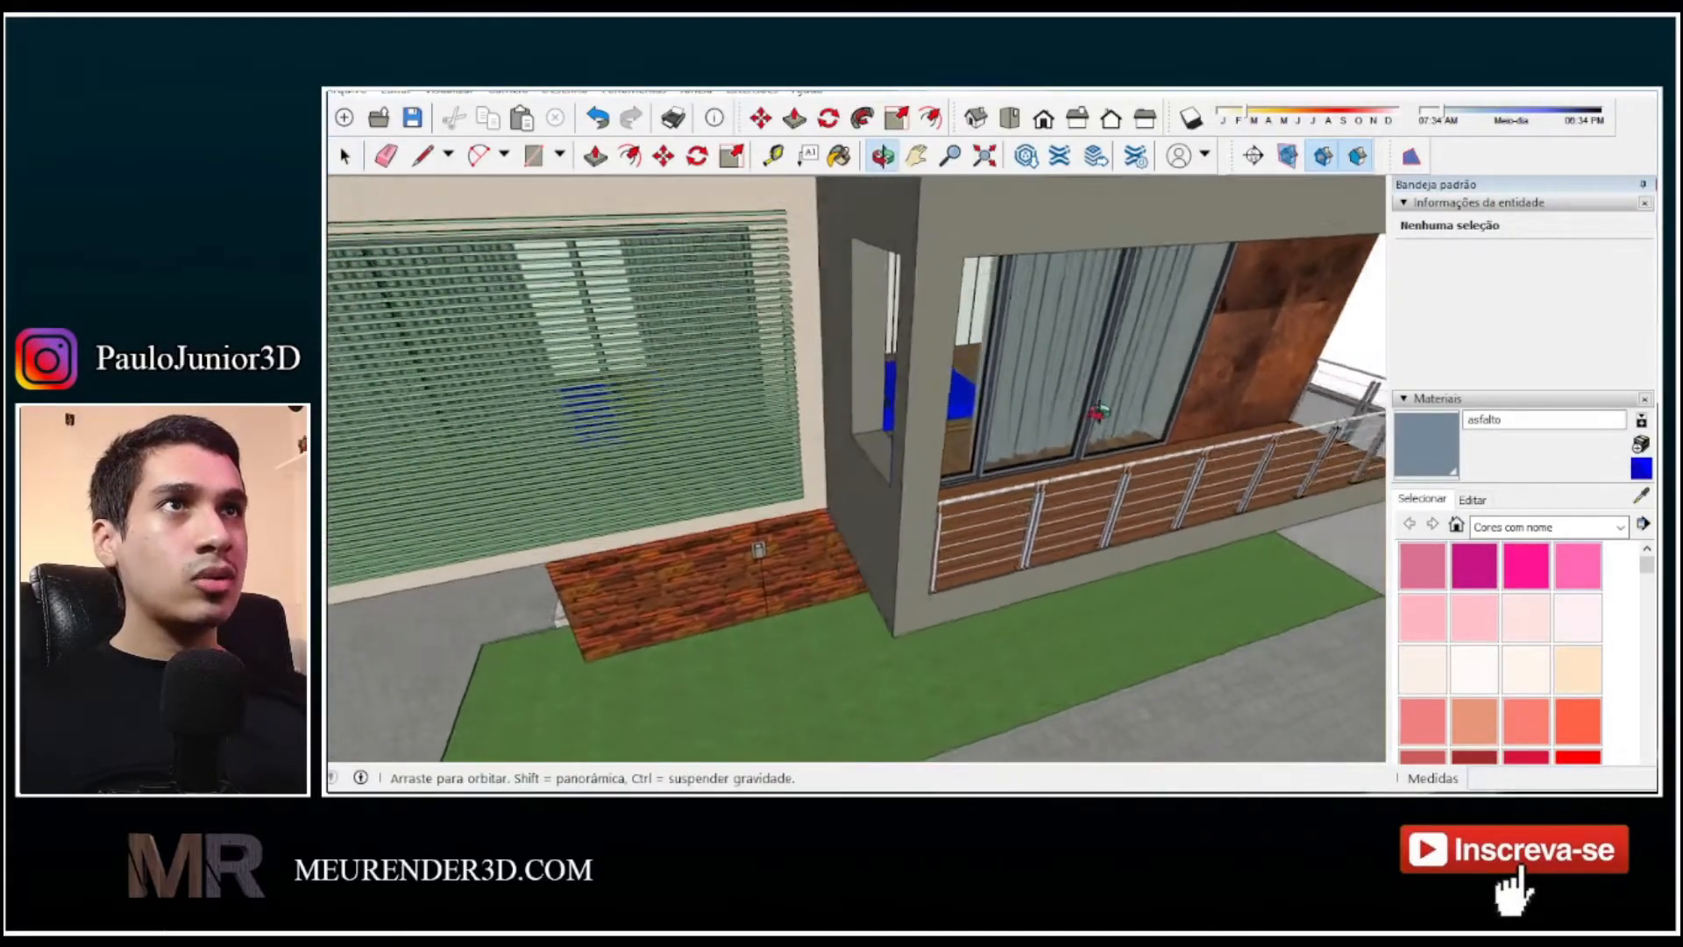
scroll(973, 394, "up", 6)
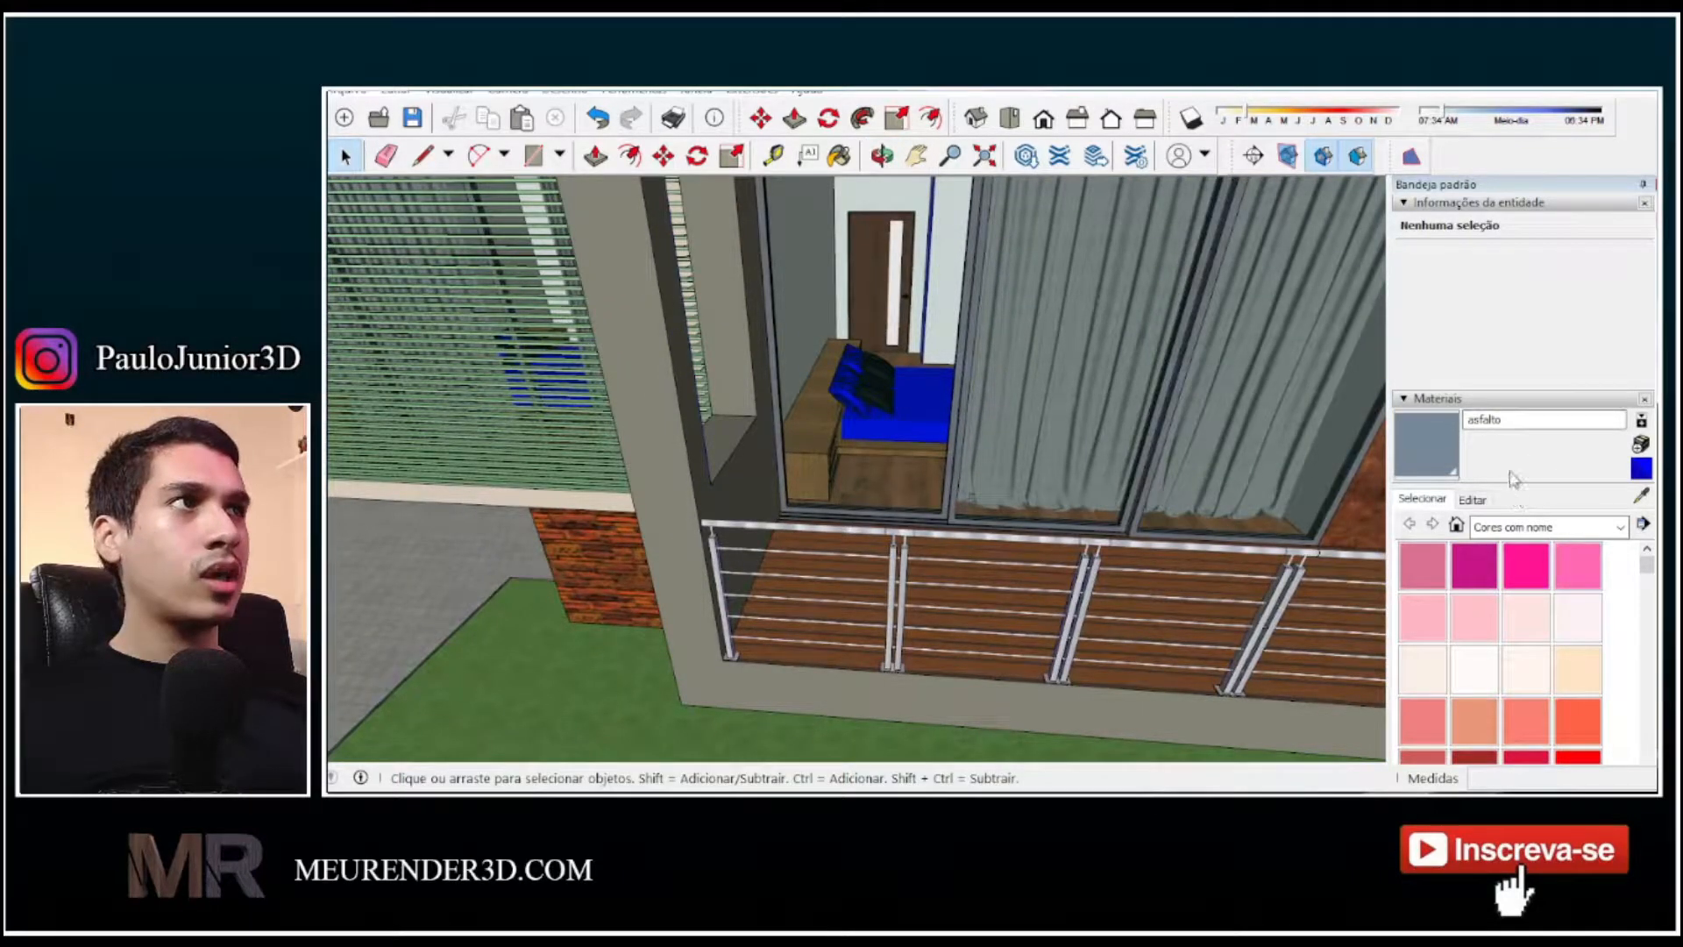
left_click(1477, 399)
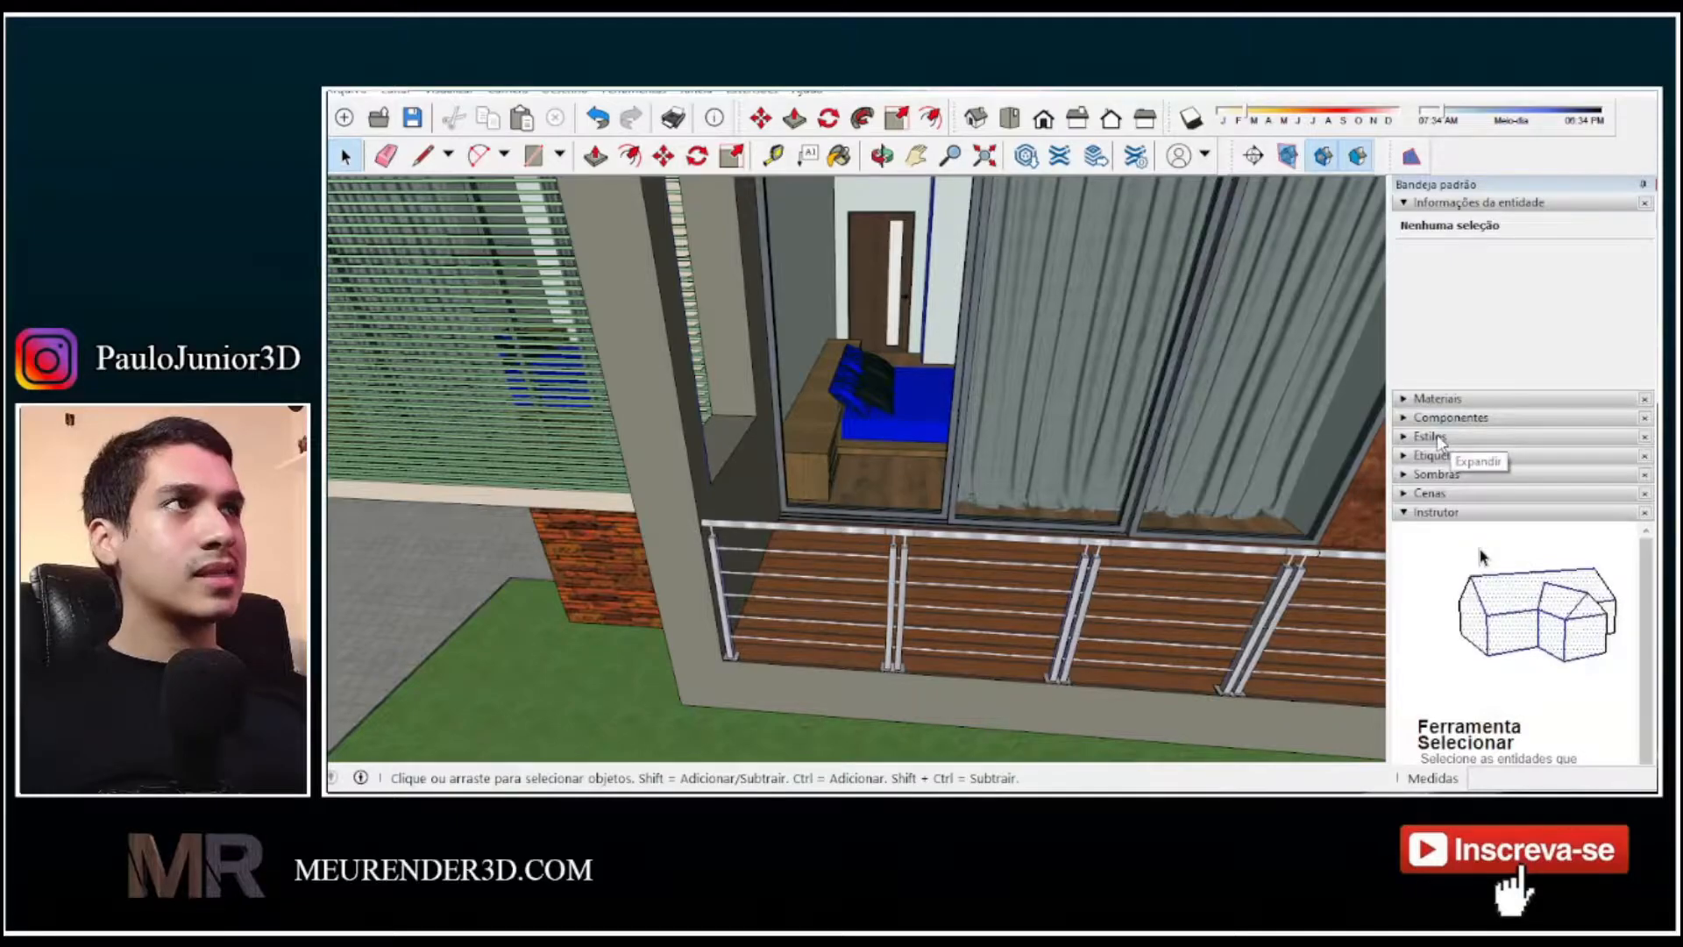
left_click(1451, 440)
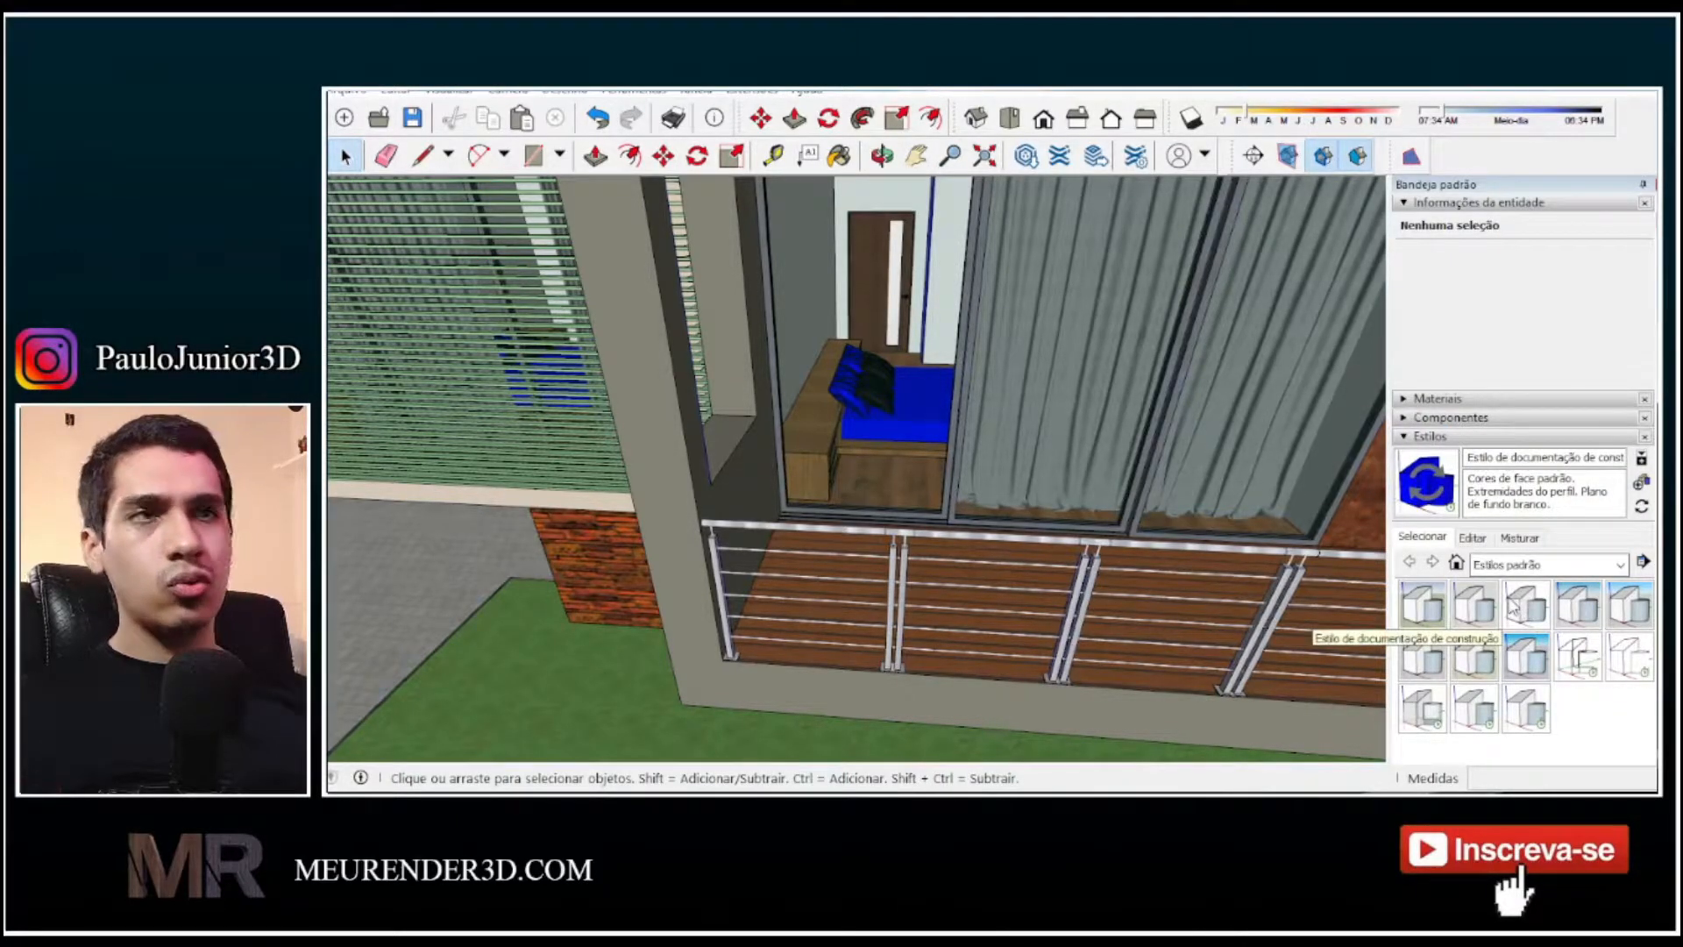
left_click(1476, 541)
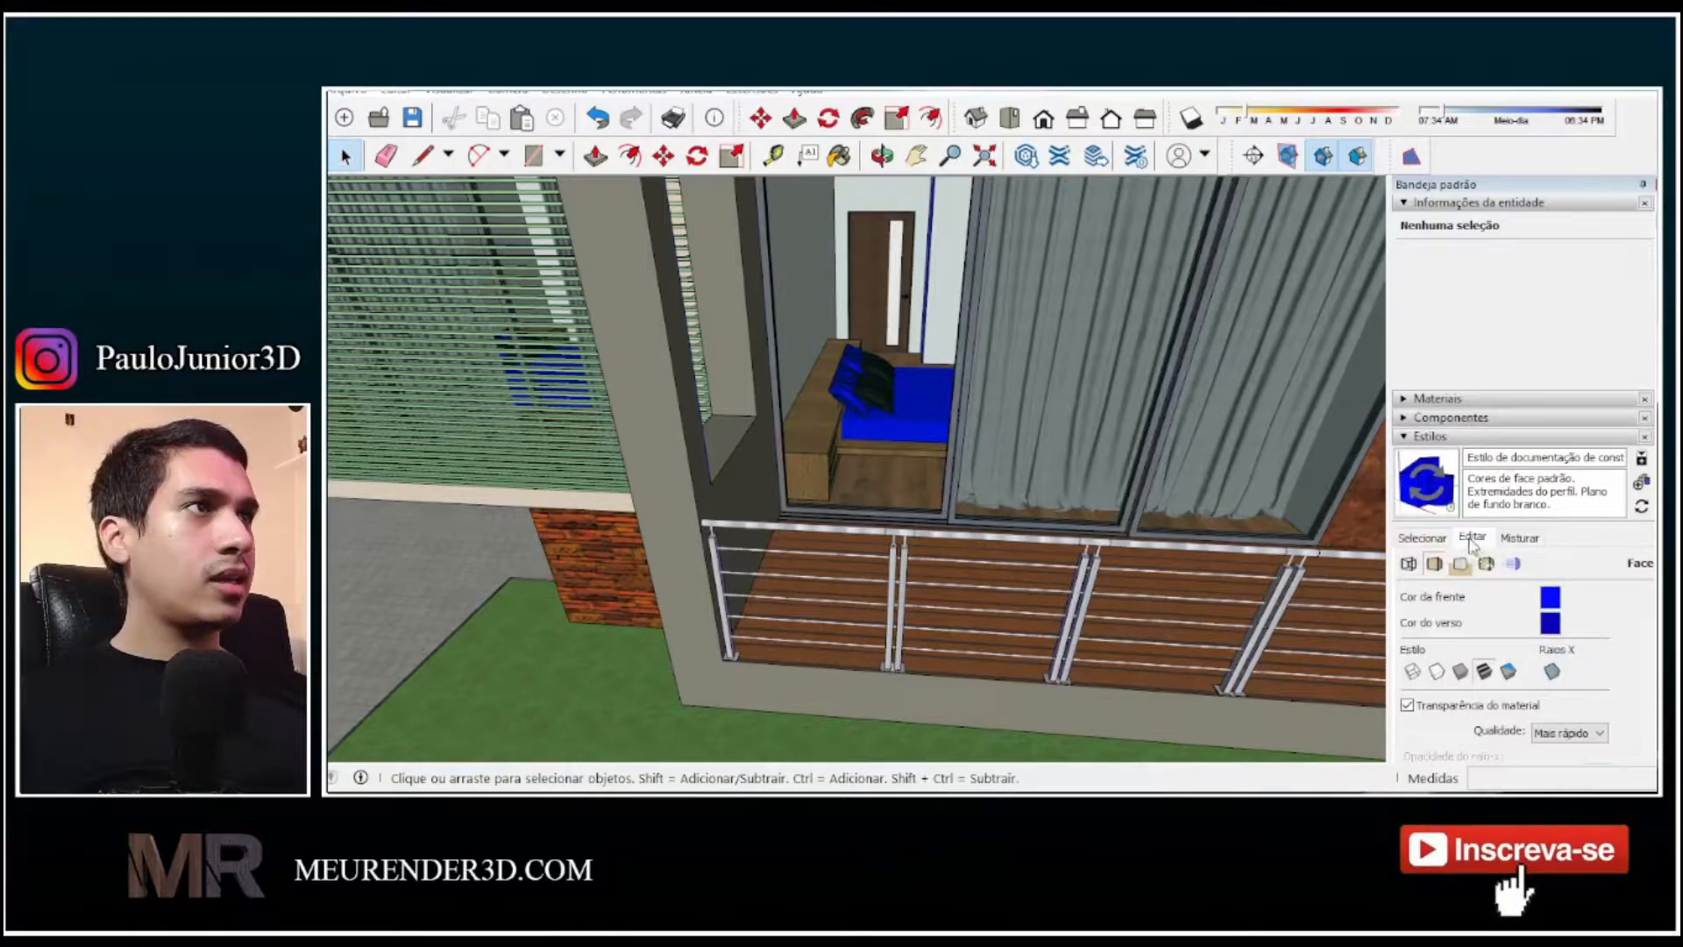
left_click(1408, 563)
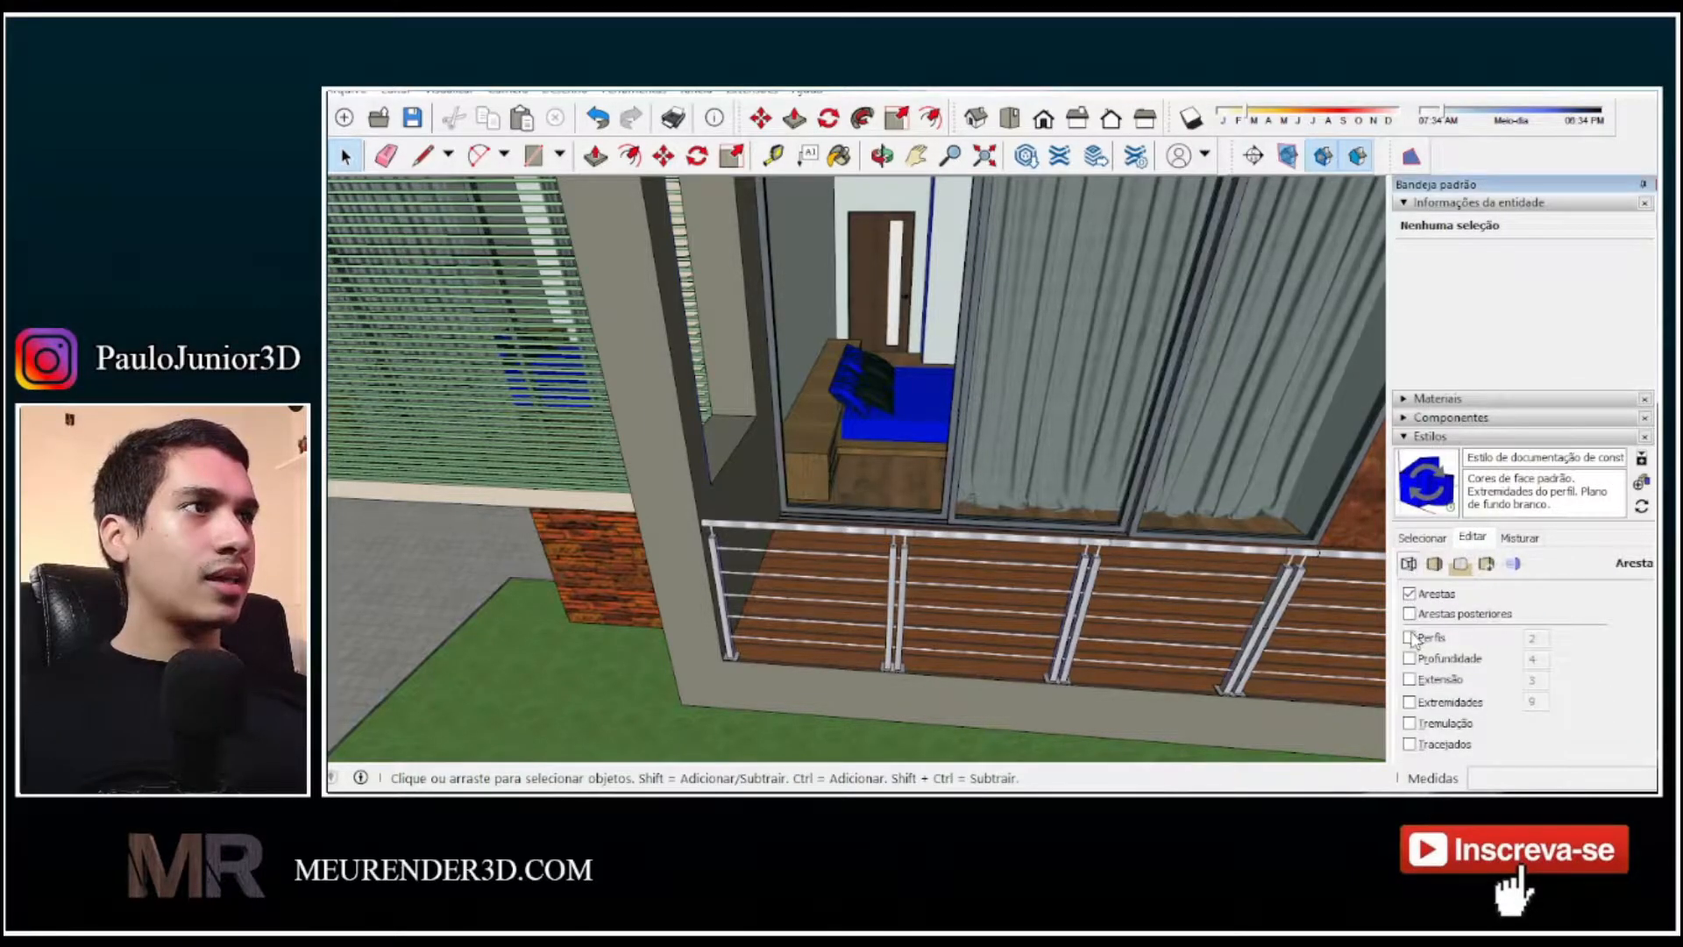
scroll(1413, 642, "down", 3)
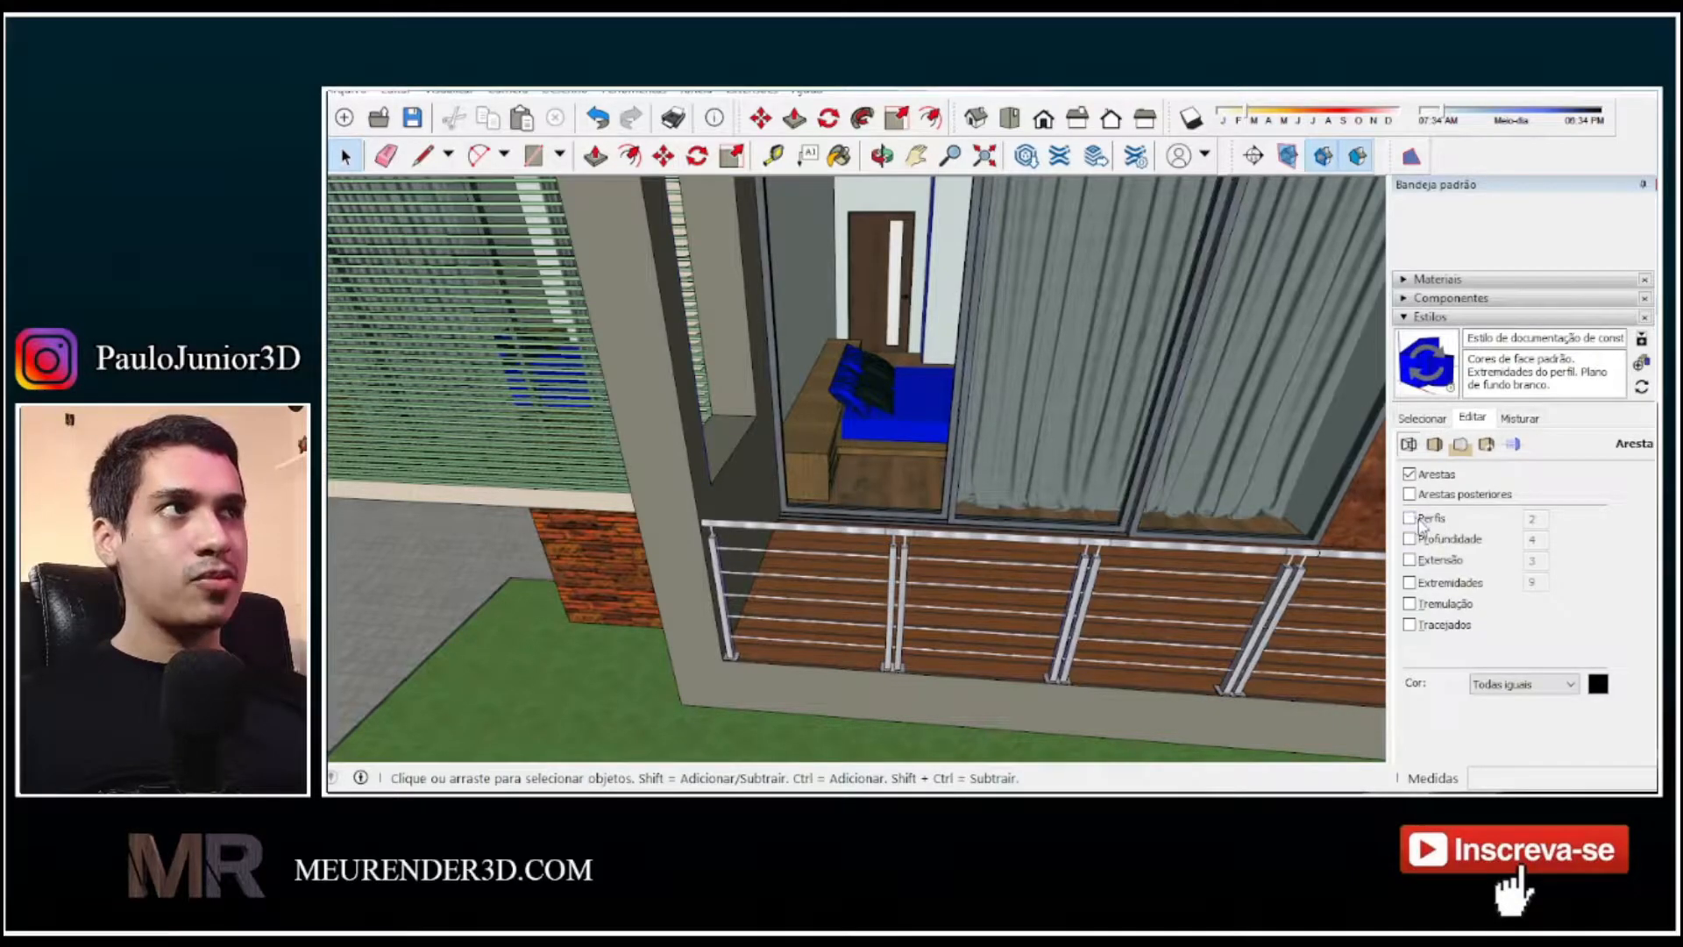
left_click(1435, 445)
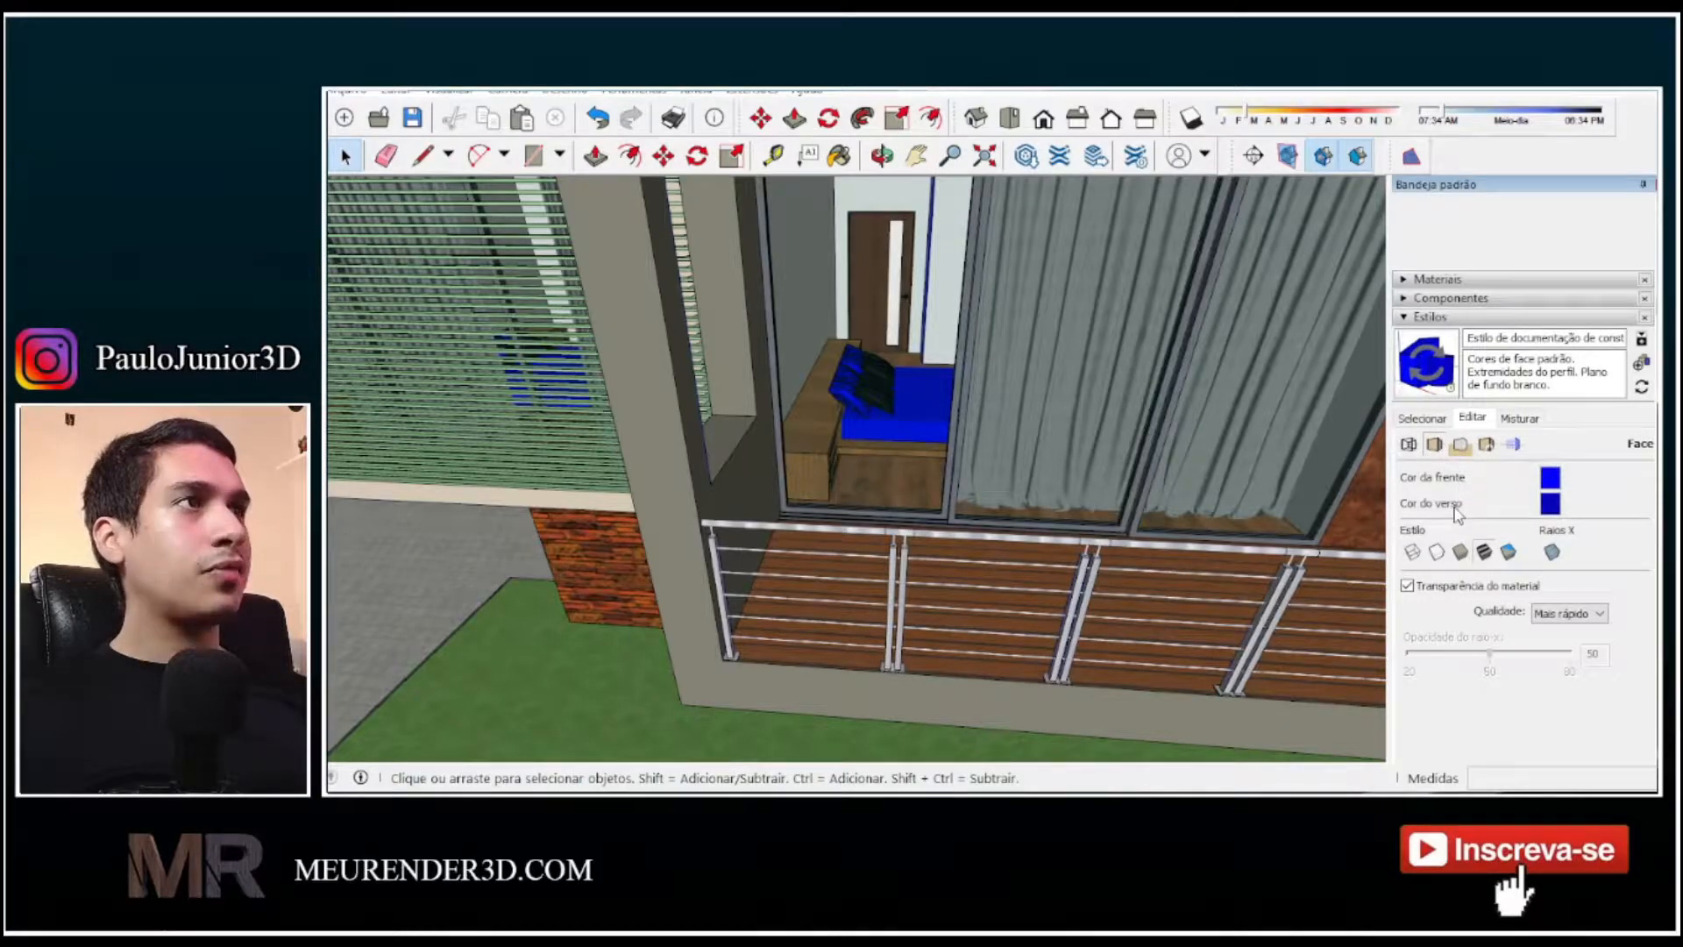
Examine the balcony, front facade and rear windows for faces shown in the default blue face color
middle_click_drag(951, 458, 954, 406)
scroll(946, 407, "down", 4)
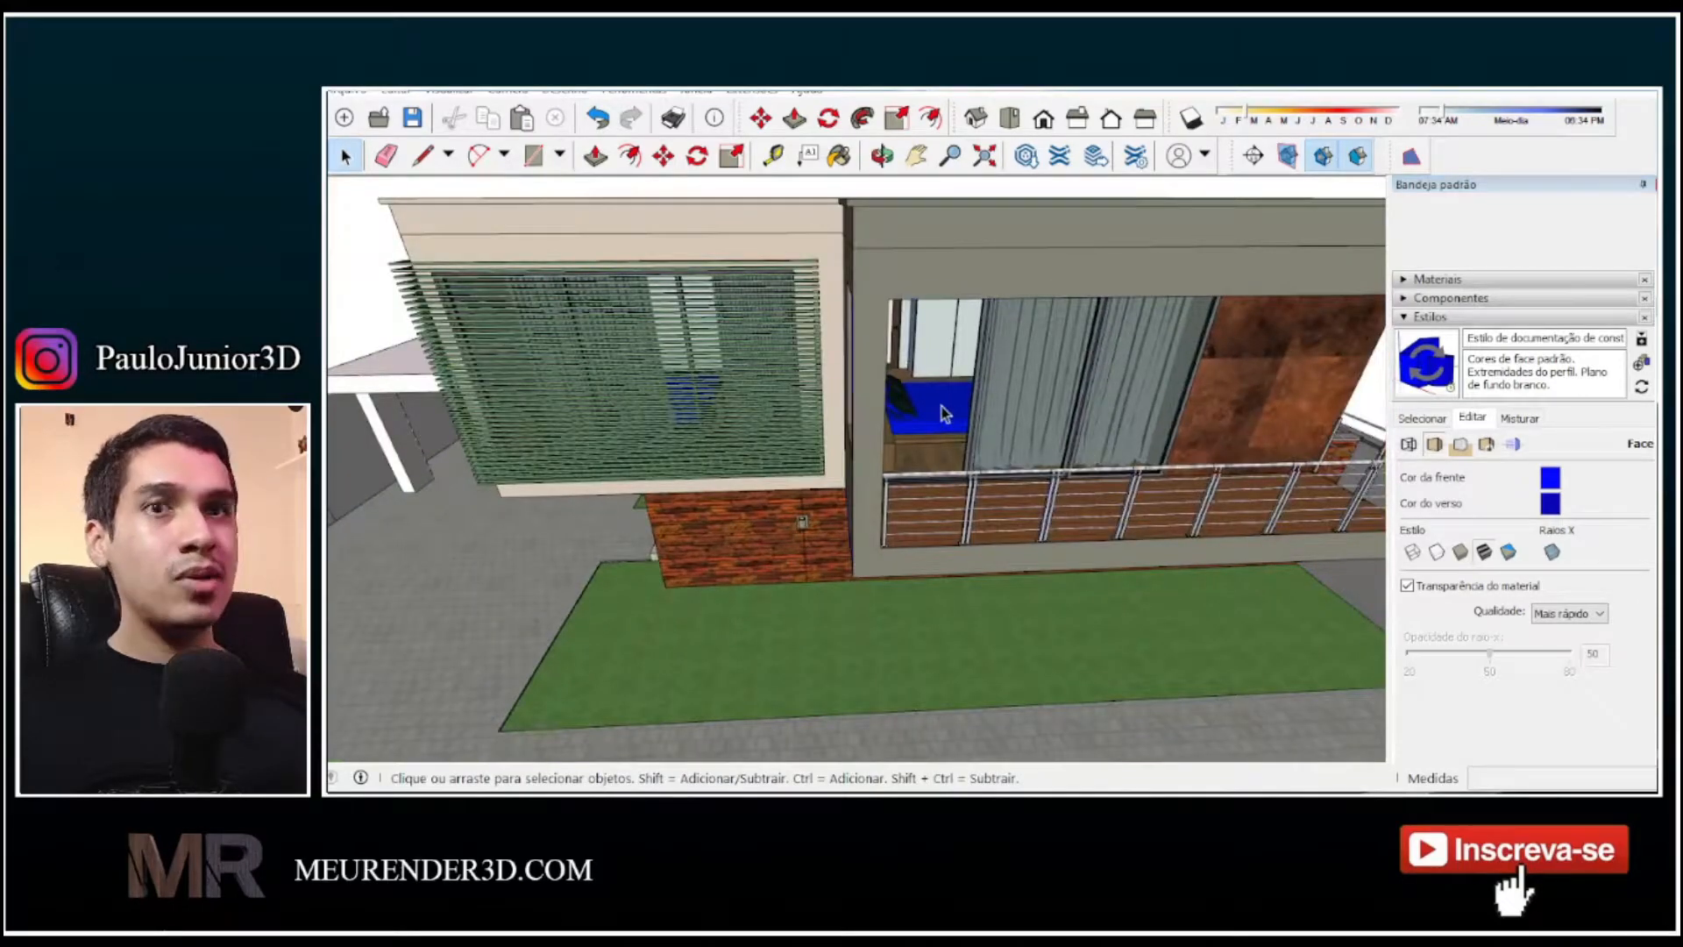
middle_click_drag(942, 414, 1058, 279)
scroll(1007, 370, "down", 2)
middle_click_drag(1054, 343, 946, 418)
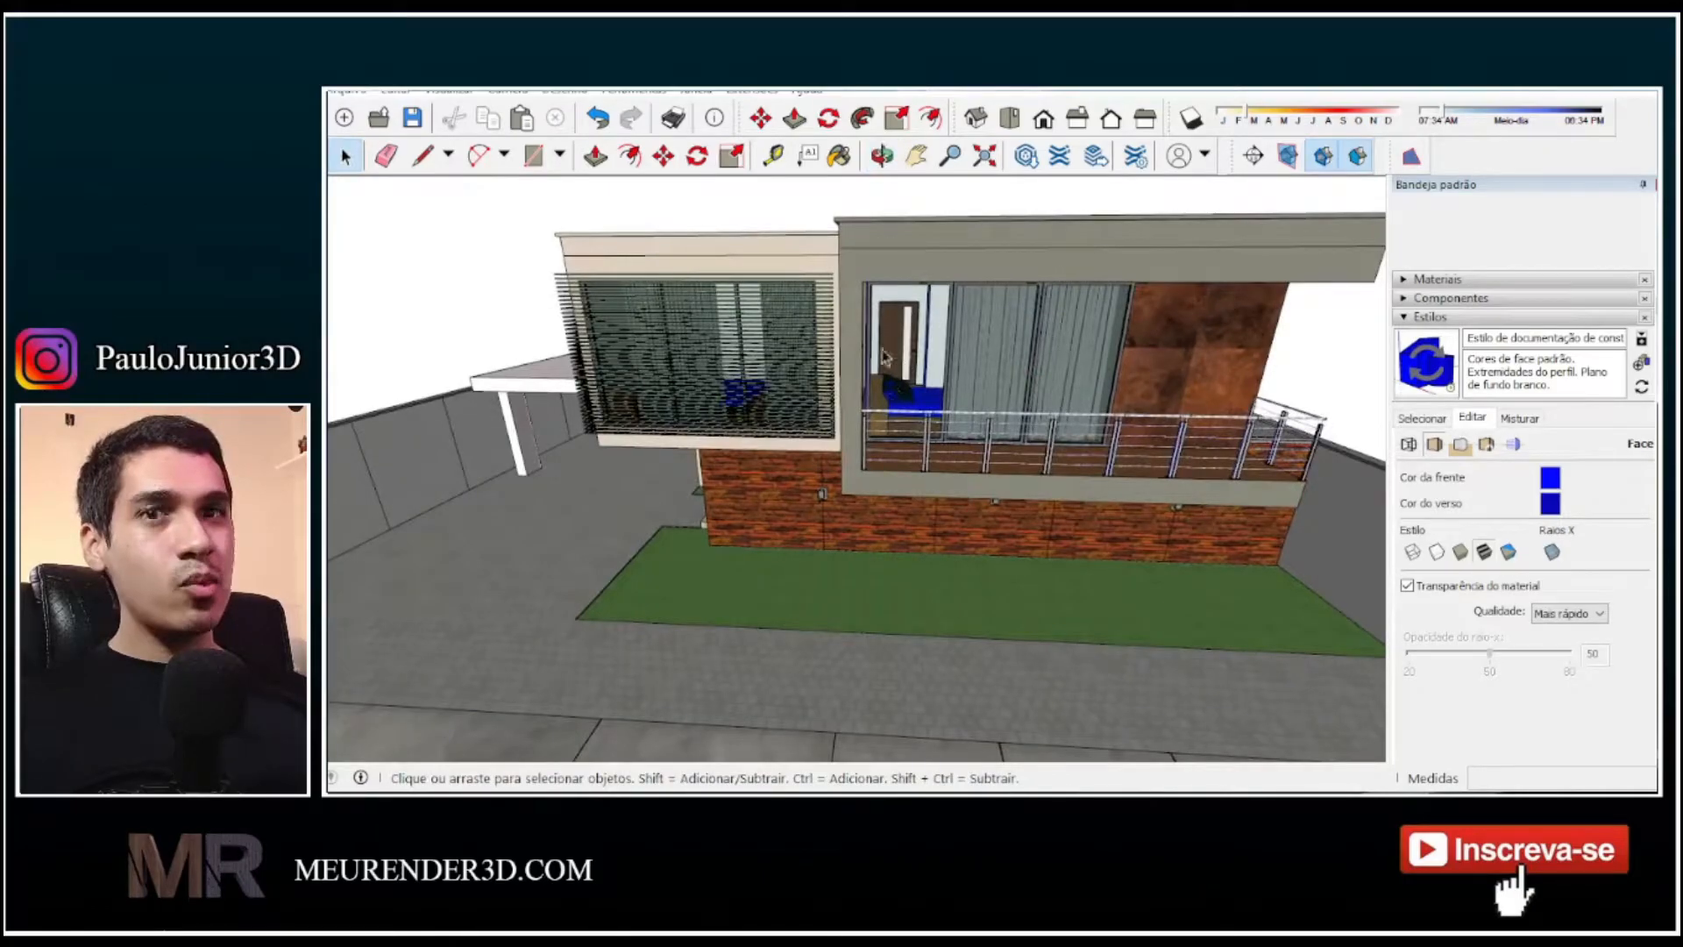
middle_click_drag(934, 358, 688, 536)
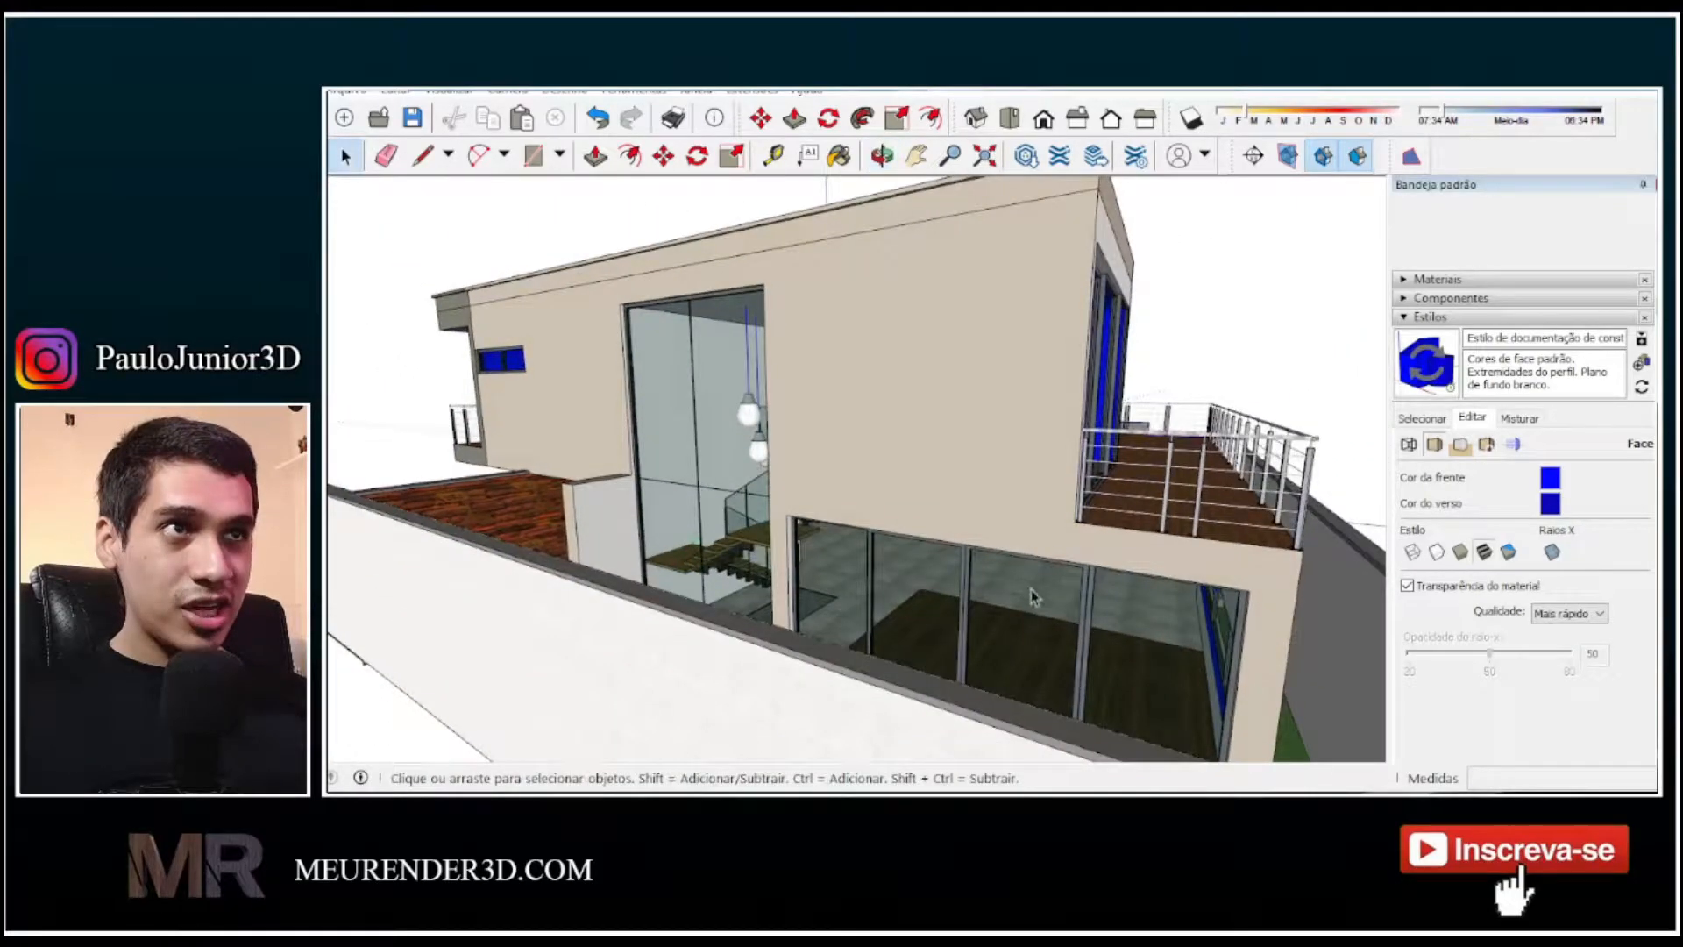
middle_click_drag(1055, 553, 1006, 551)
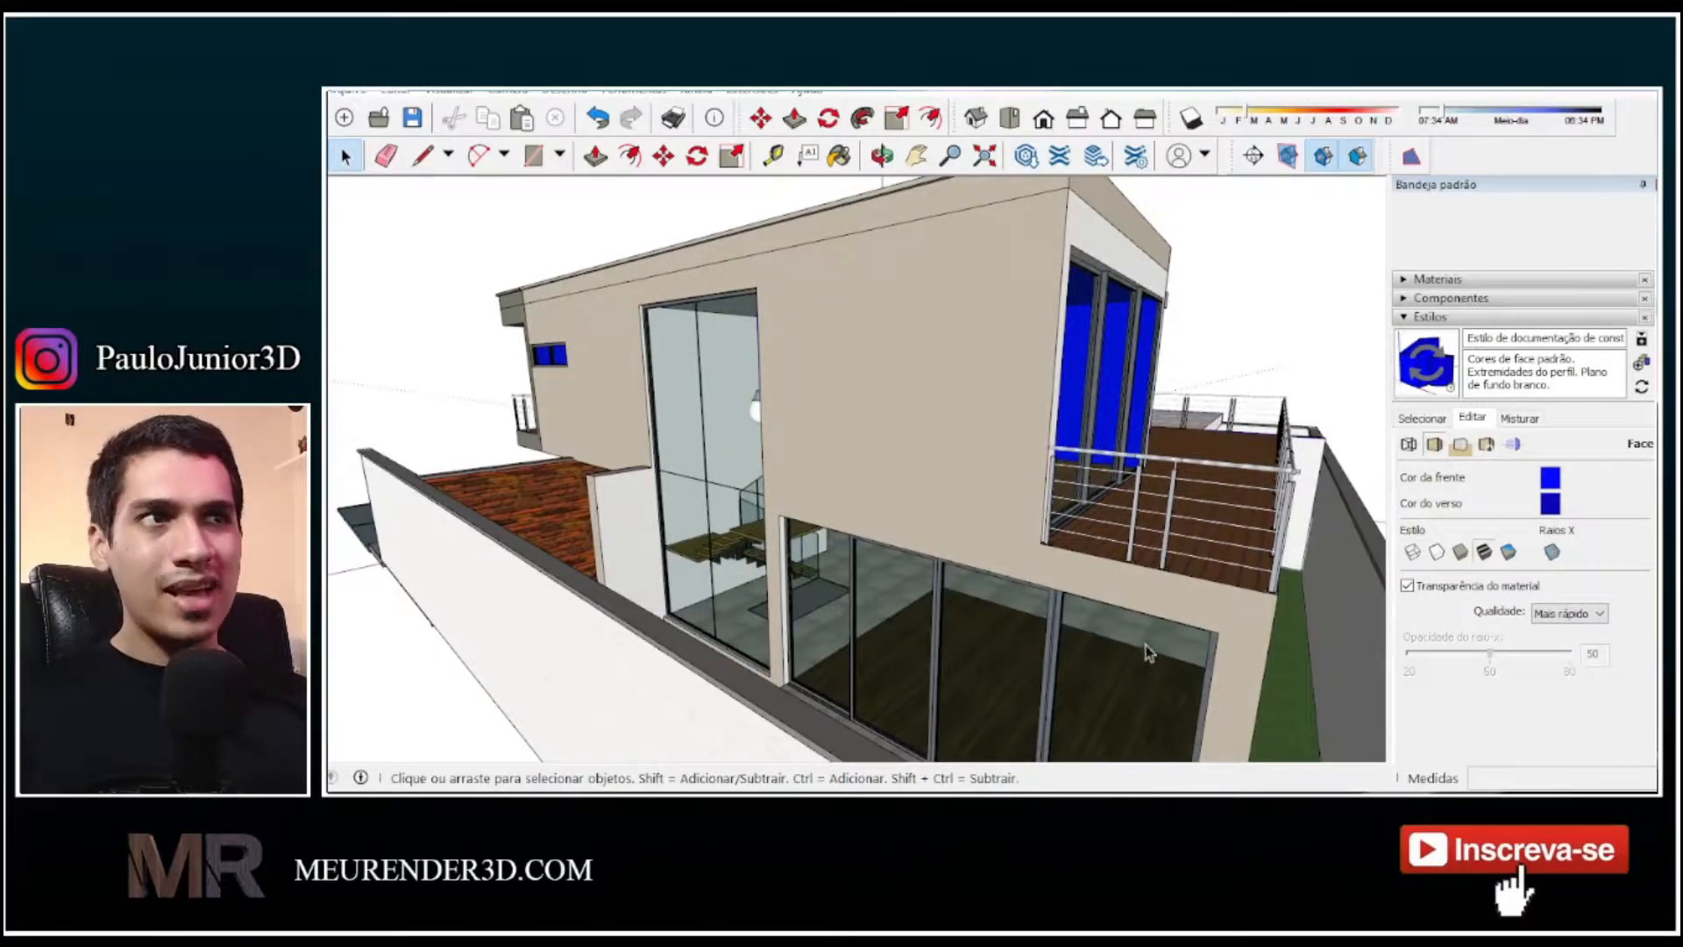
mouse_move(1001, 645)
middle_mouse_down()
mouse_move(1068, 593)
mouse_move(1227, 585)
middle_mouse_up()
Examine the whole lot from above, including the roof, sidewalk, street and front garden
scroll(1227, 585, "down", 5)
mouse_move(1078, 500)
middle_mouse_down()
mouse_move(902, 517)
mouse_move(959, 504)
mouse_move(955, 557)
mouse_move(1067, 586)
middle_mouse_up()
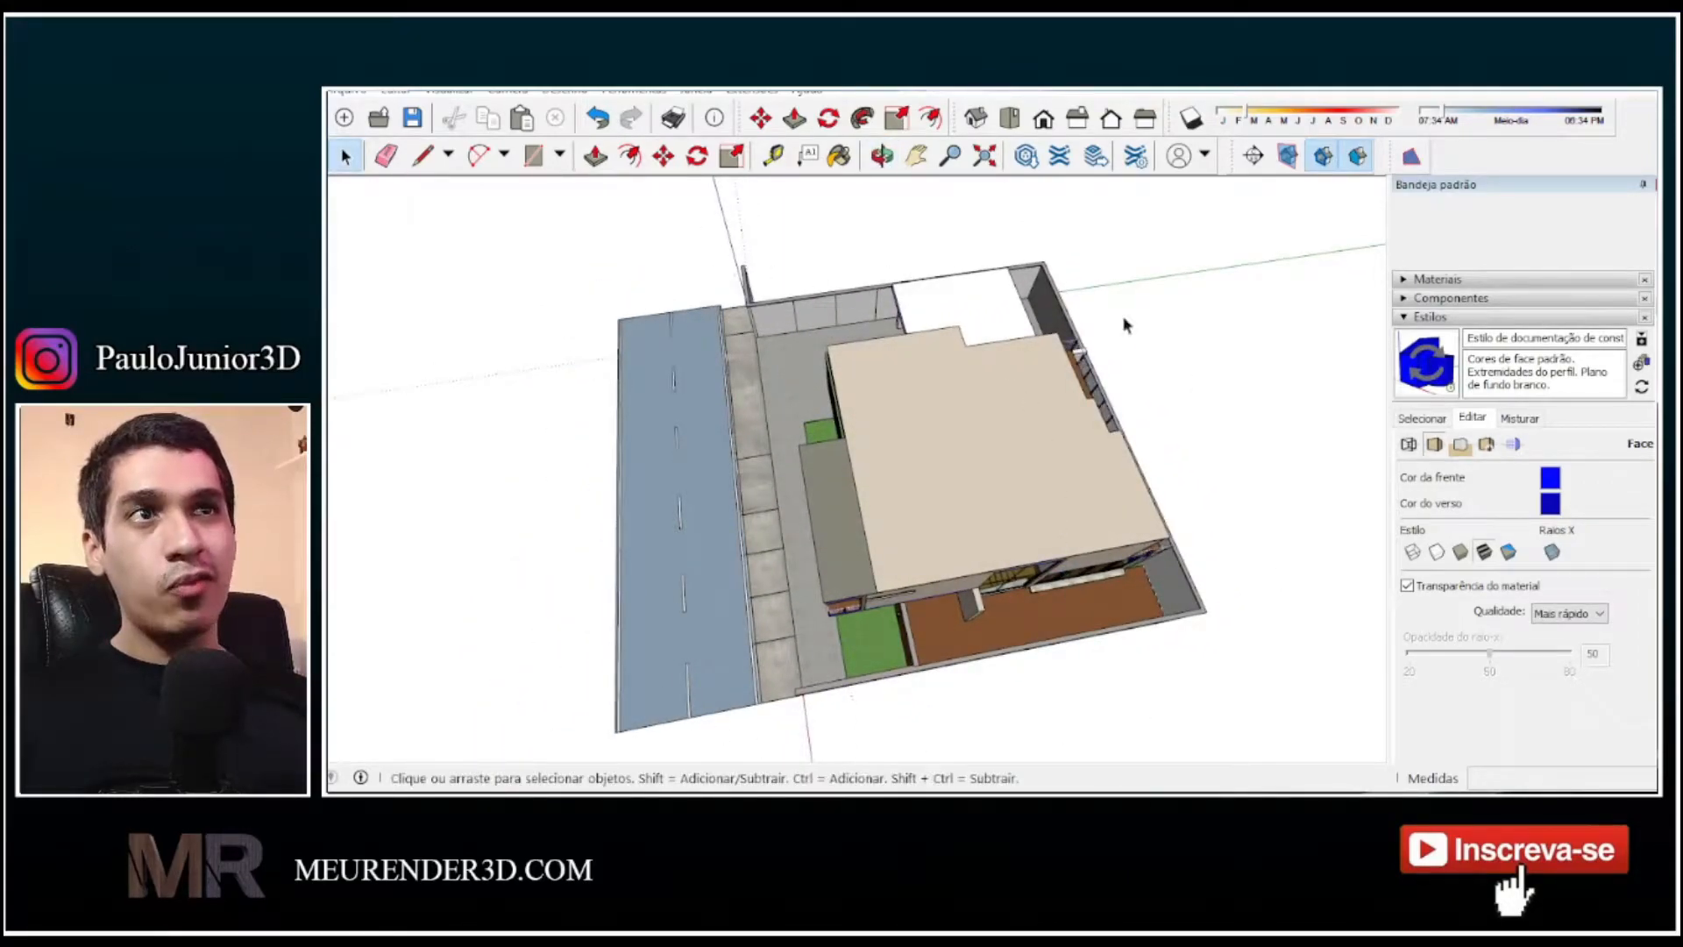
scroll(764, 526, "up", 2)
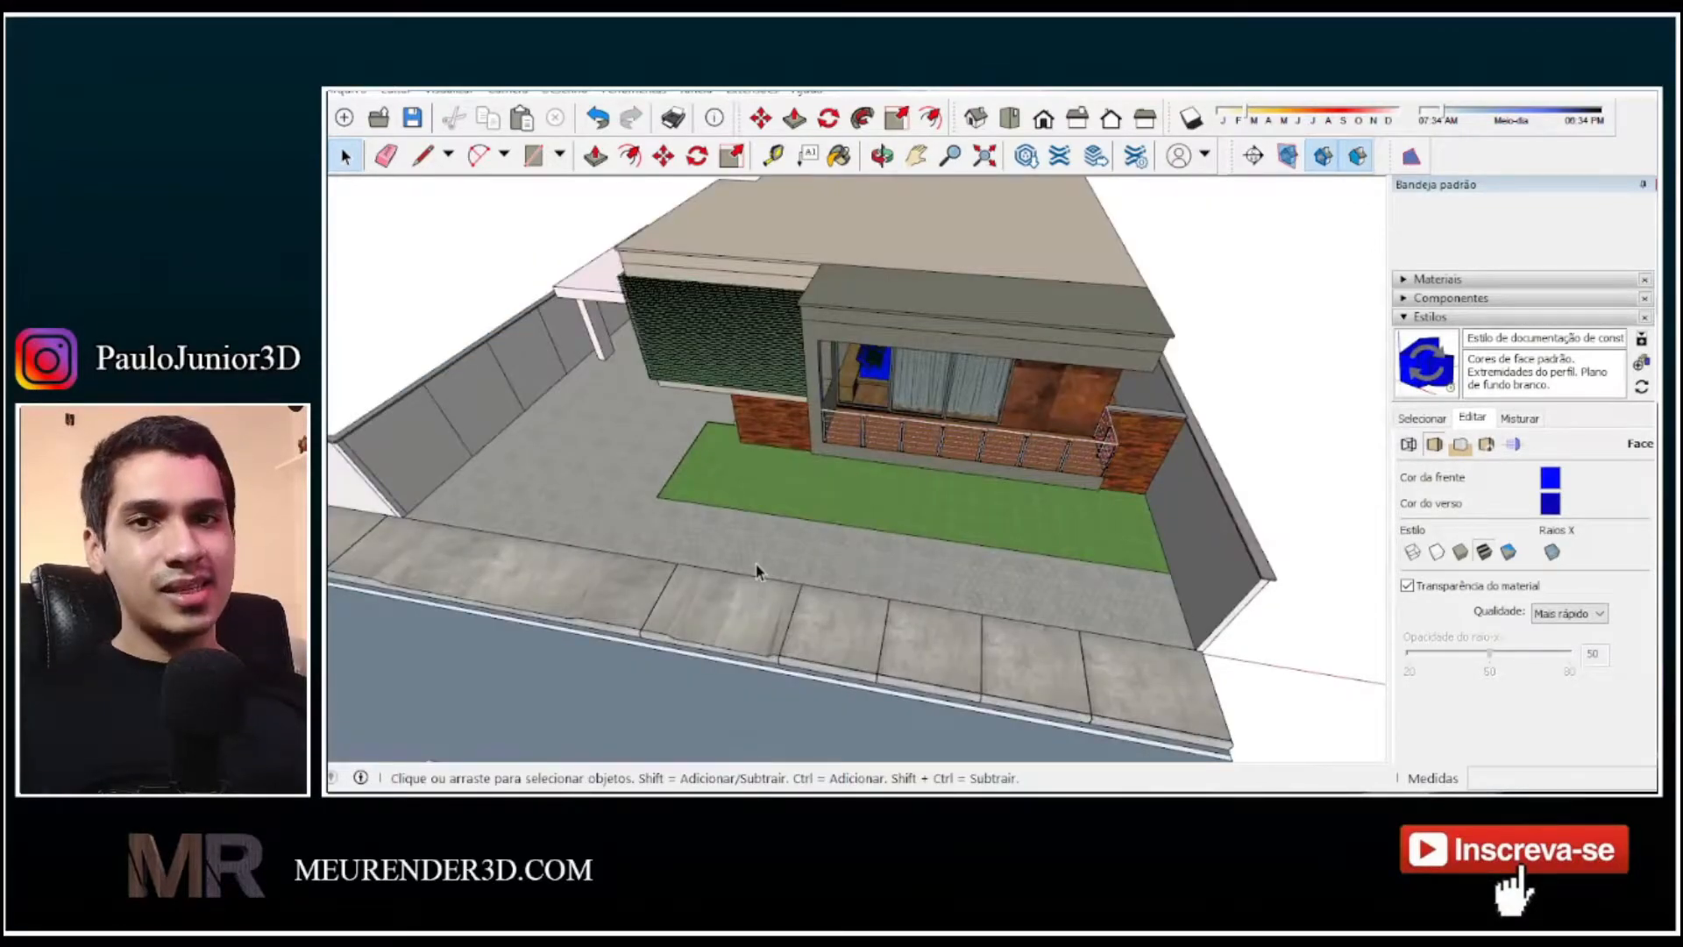
scroll(755, 571, "up", 1)
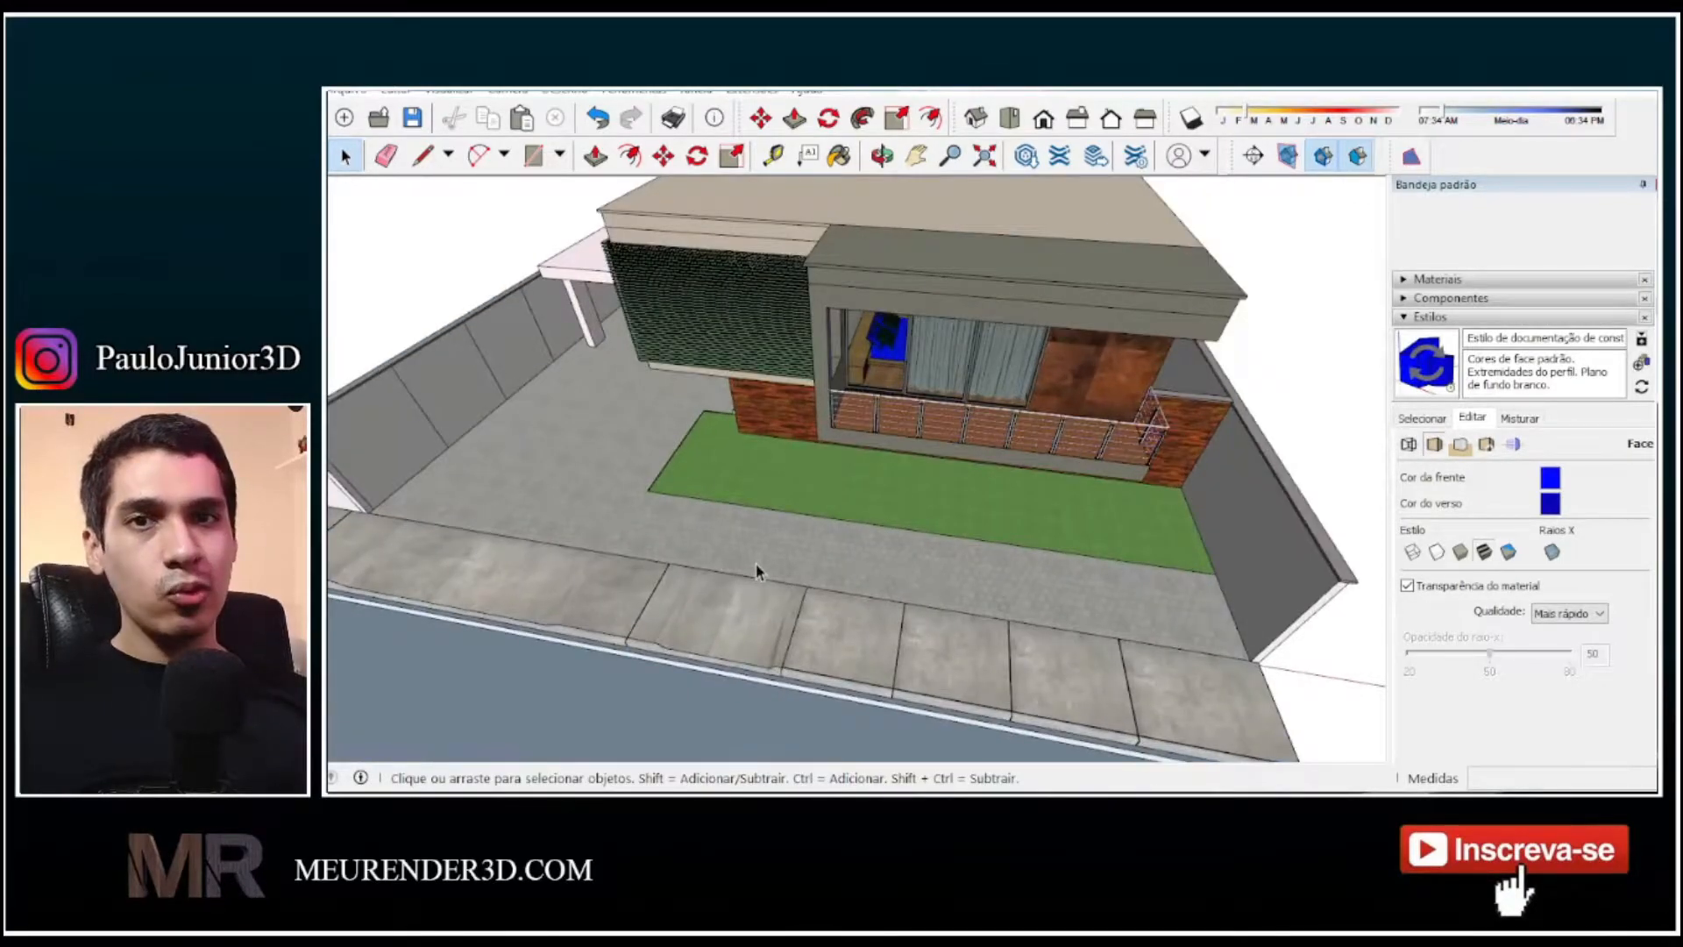
mouse_move(758, 572)
middle_mouse_down()
mouse_move(898, 566)
mouse_move(897, 518)
mouse_move(929, 474)
middle_mouse_up()
scroll(897, 564, "down", 2)
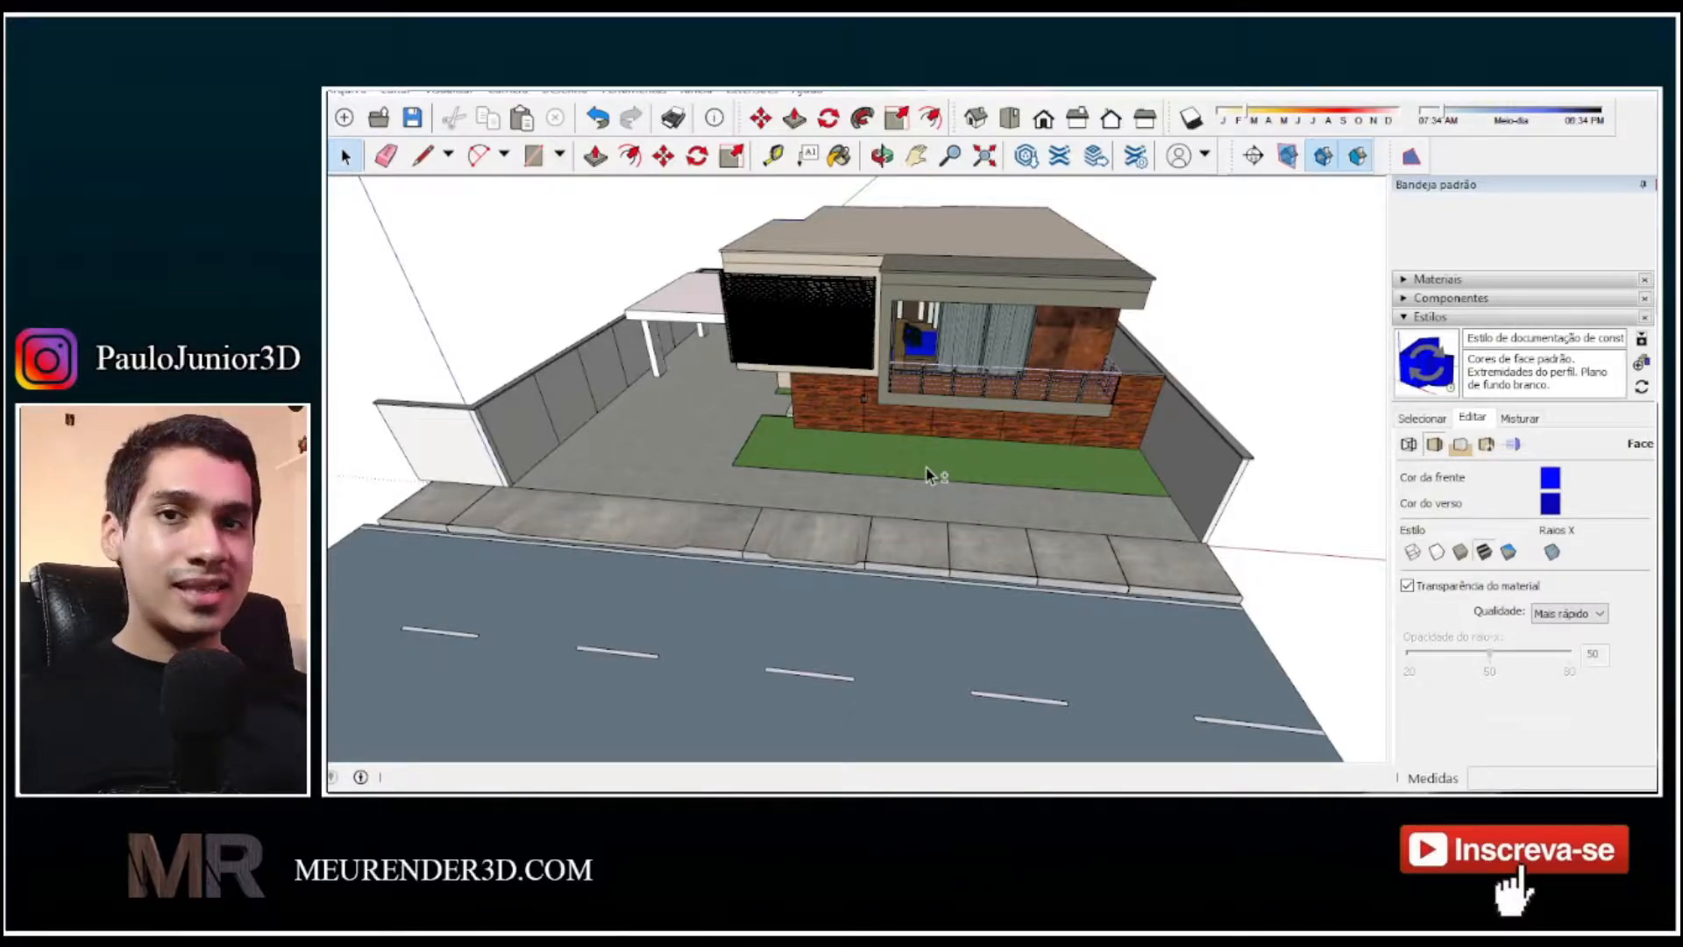
middle_click_drag(977, 489, 586, 211)
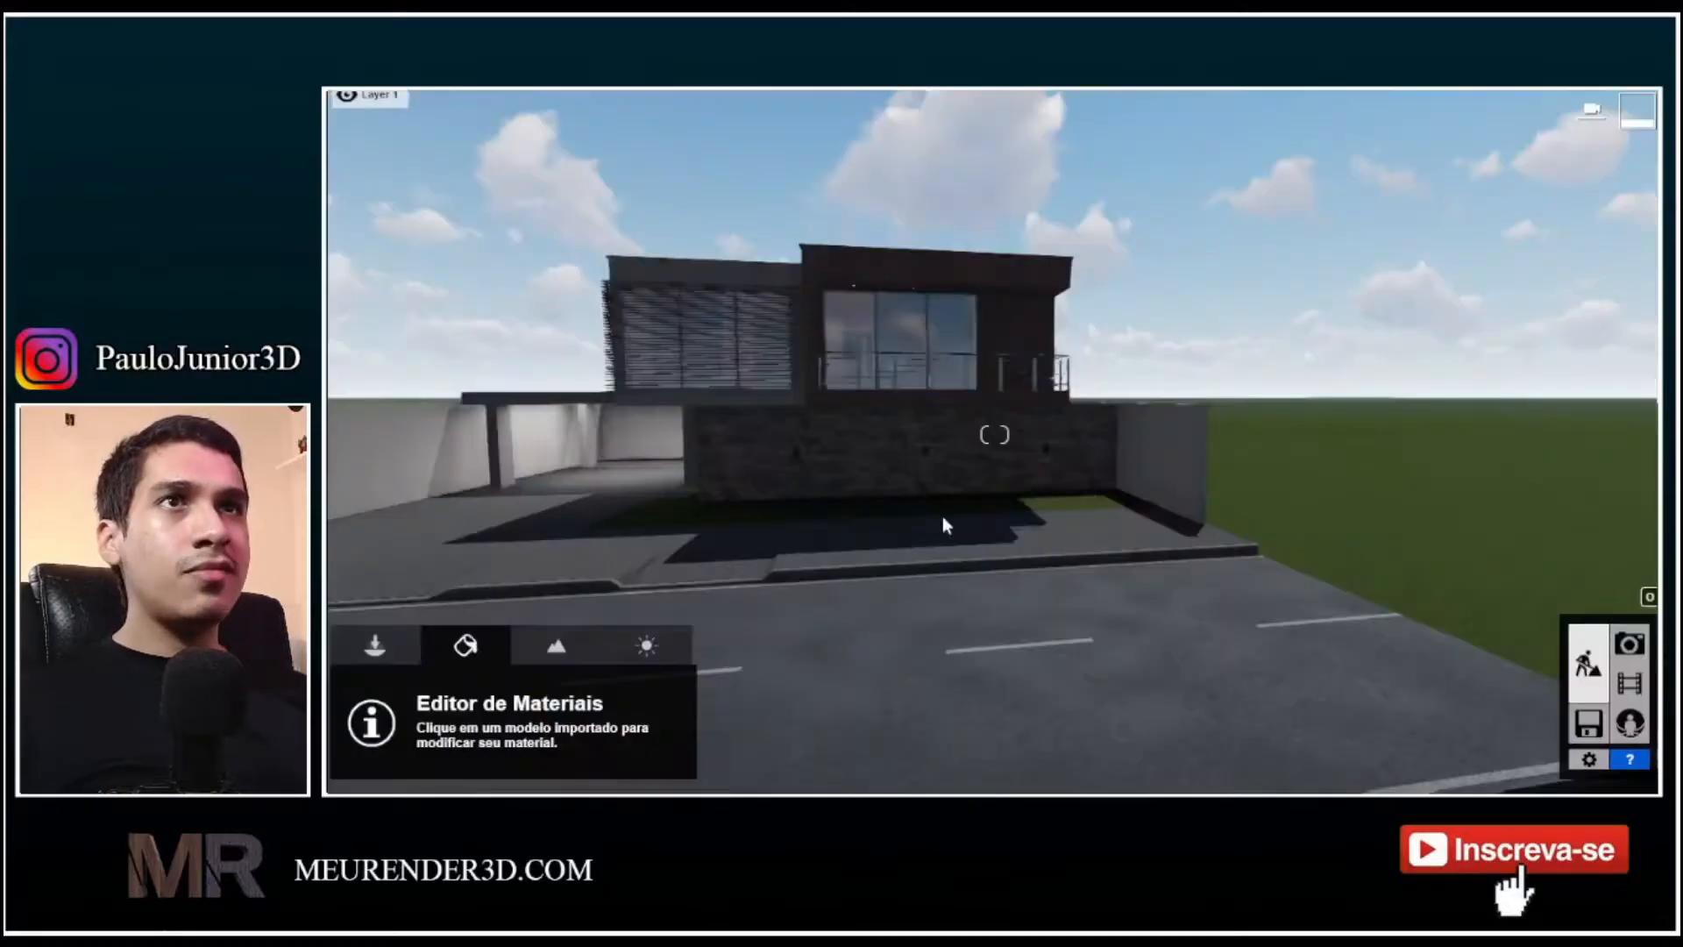
Turn on the fallen-leaves layer and examine the leaves scattered over the street, sidewalk and driveway
key("s")
right_click_drag(943, 517, 1322, 344)
key("w")
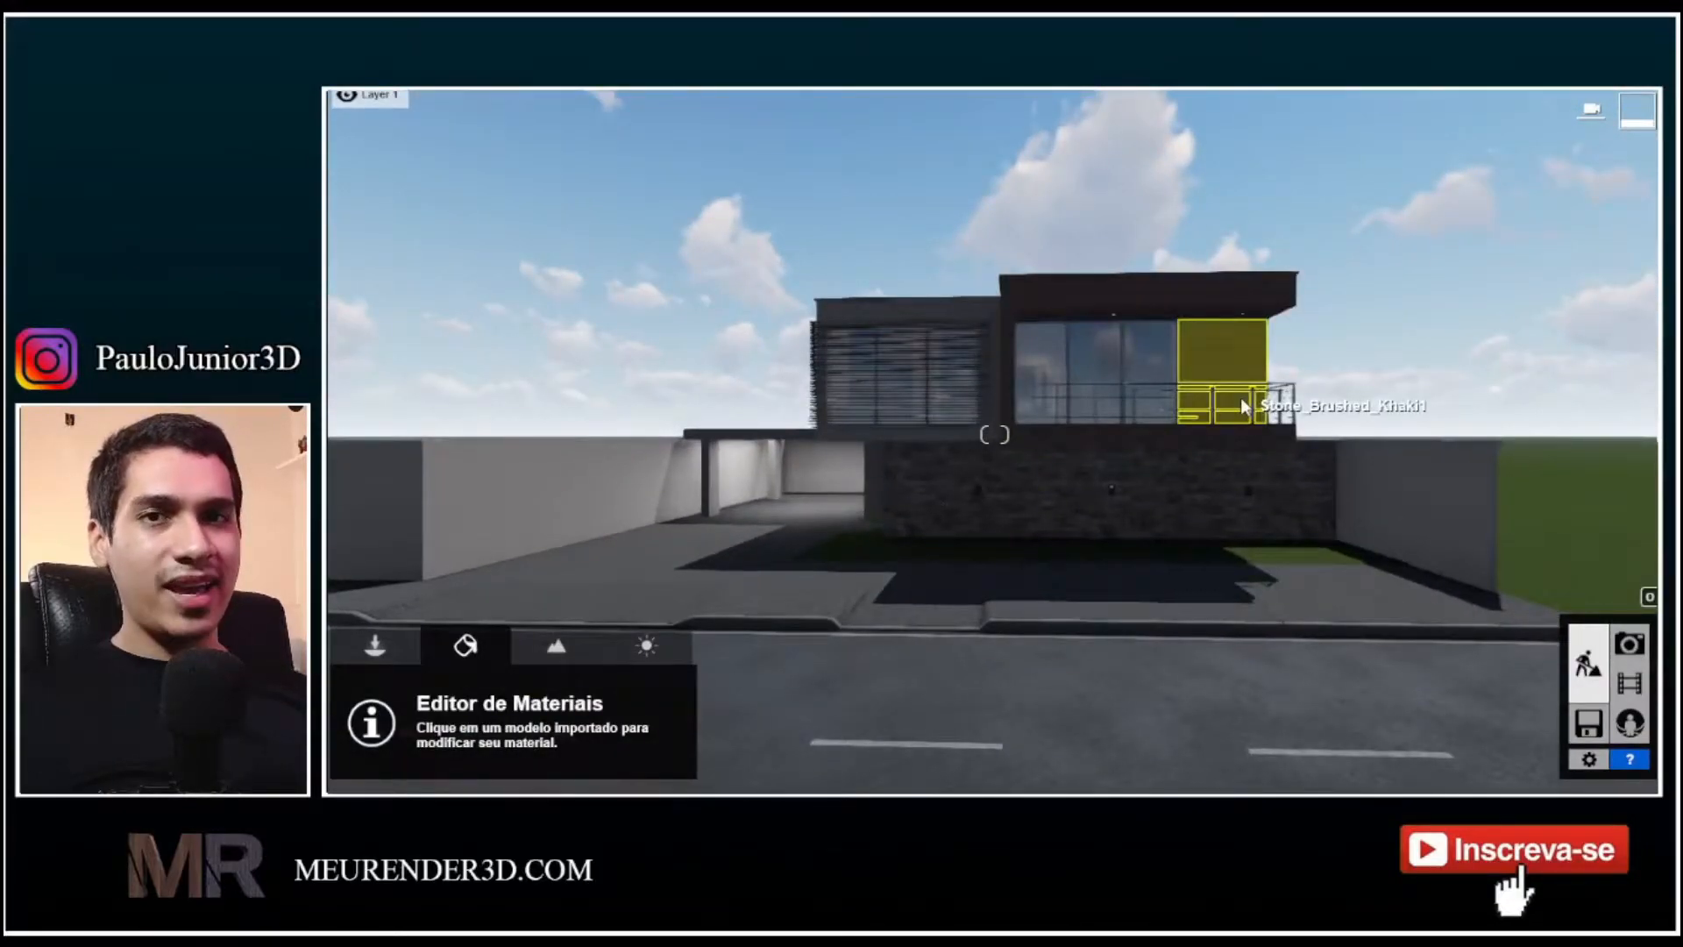
mouse_move(375, 93)
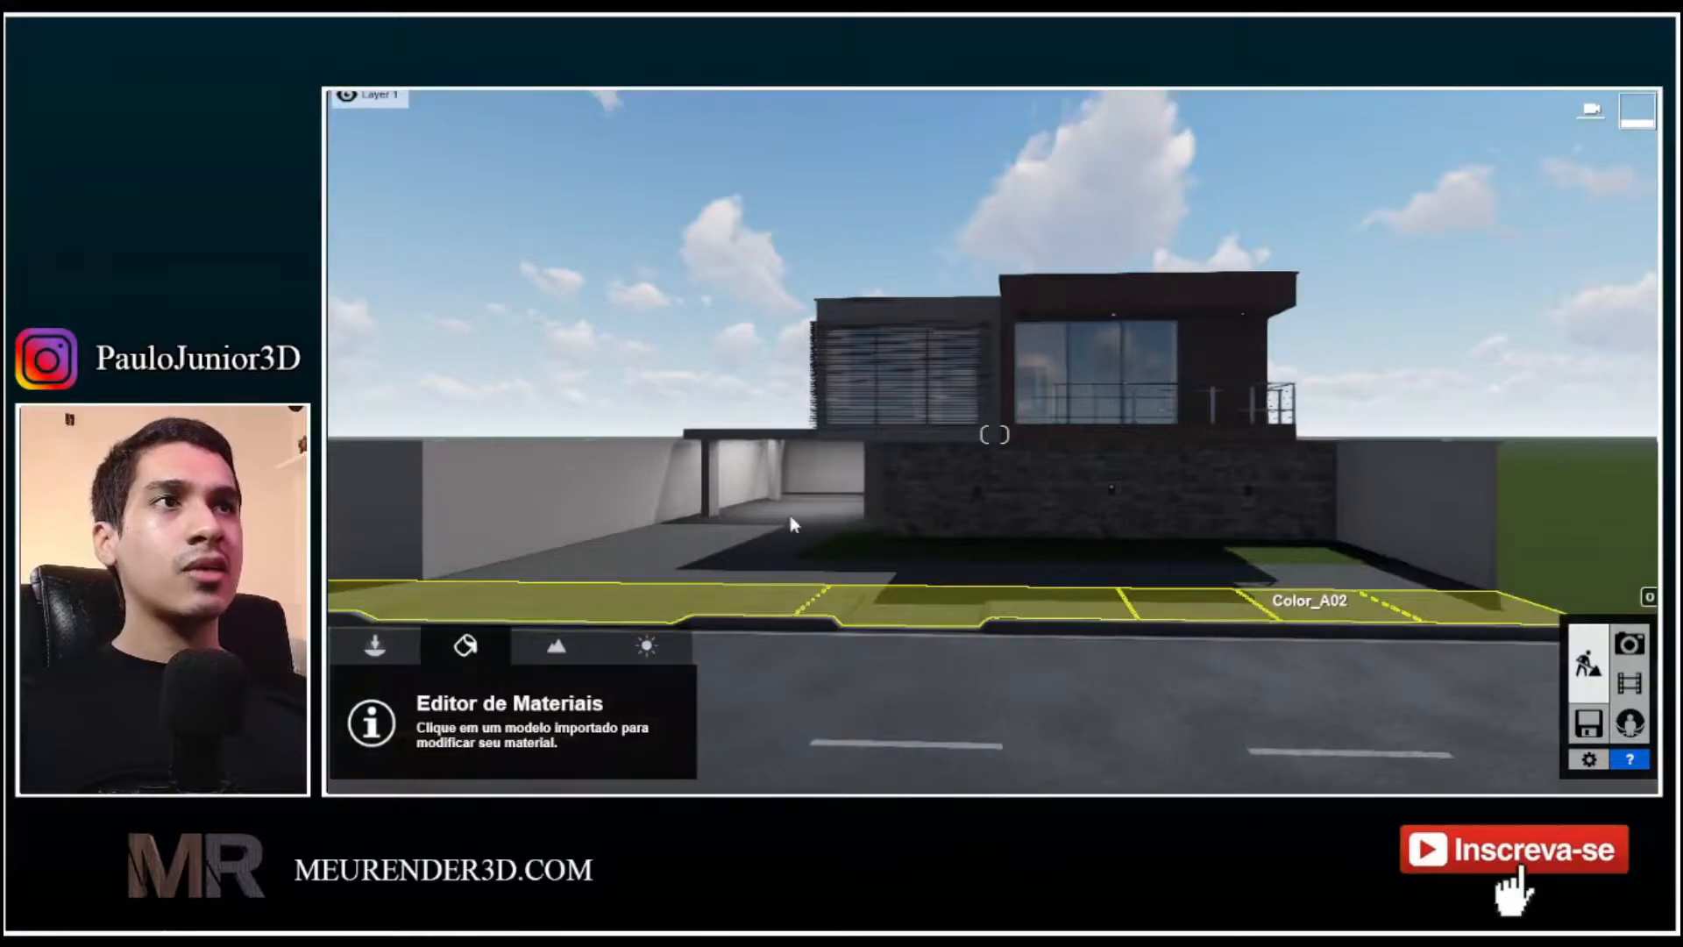
right_click_drag(938, 627, 1159, 574)
key("q")
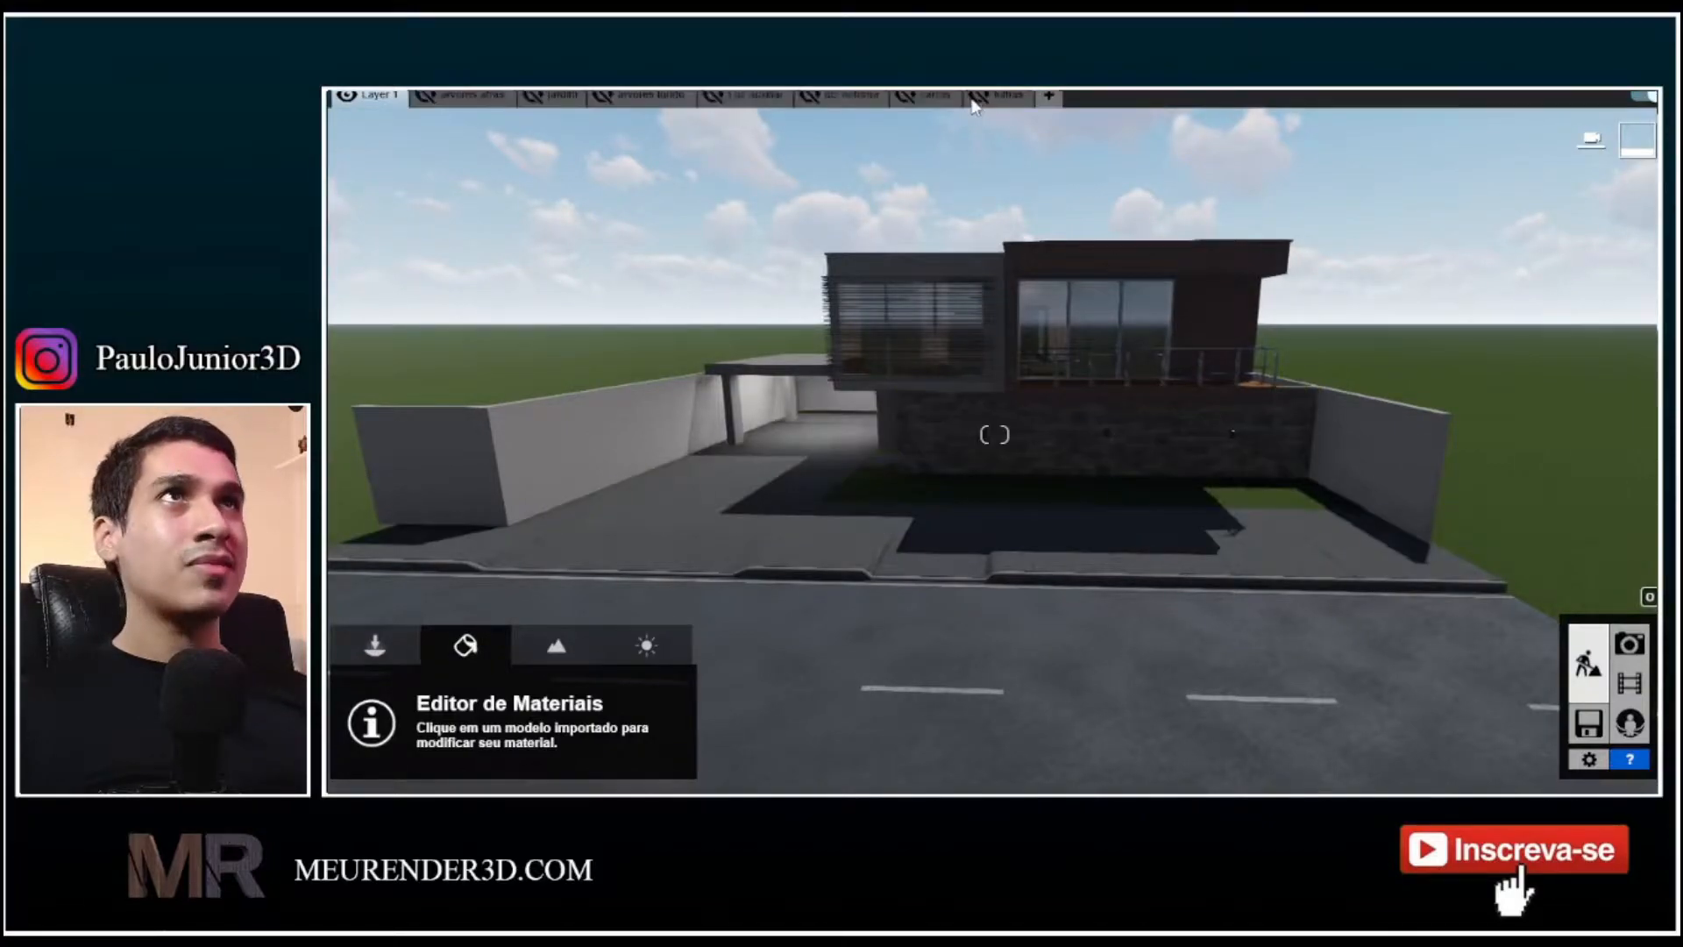
left_click(979, 95)
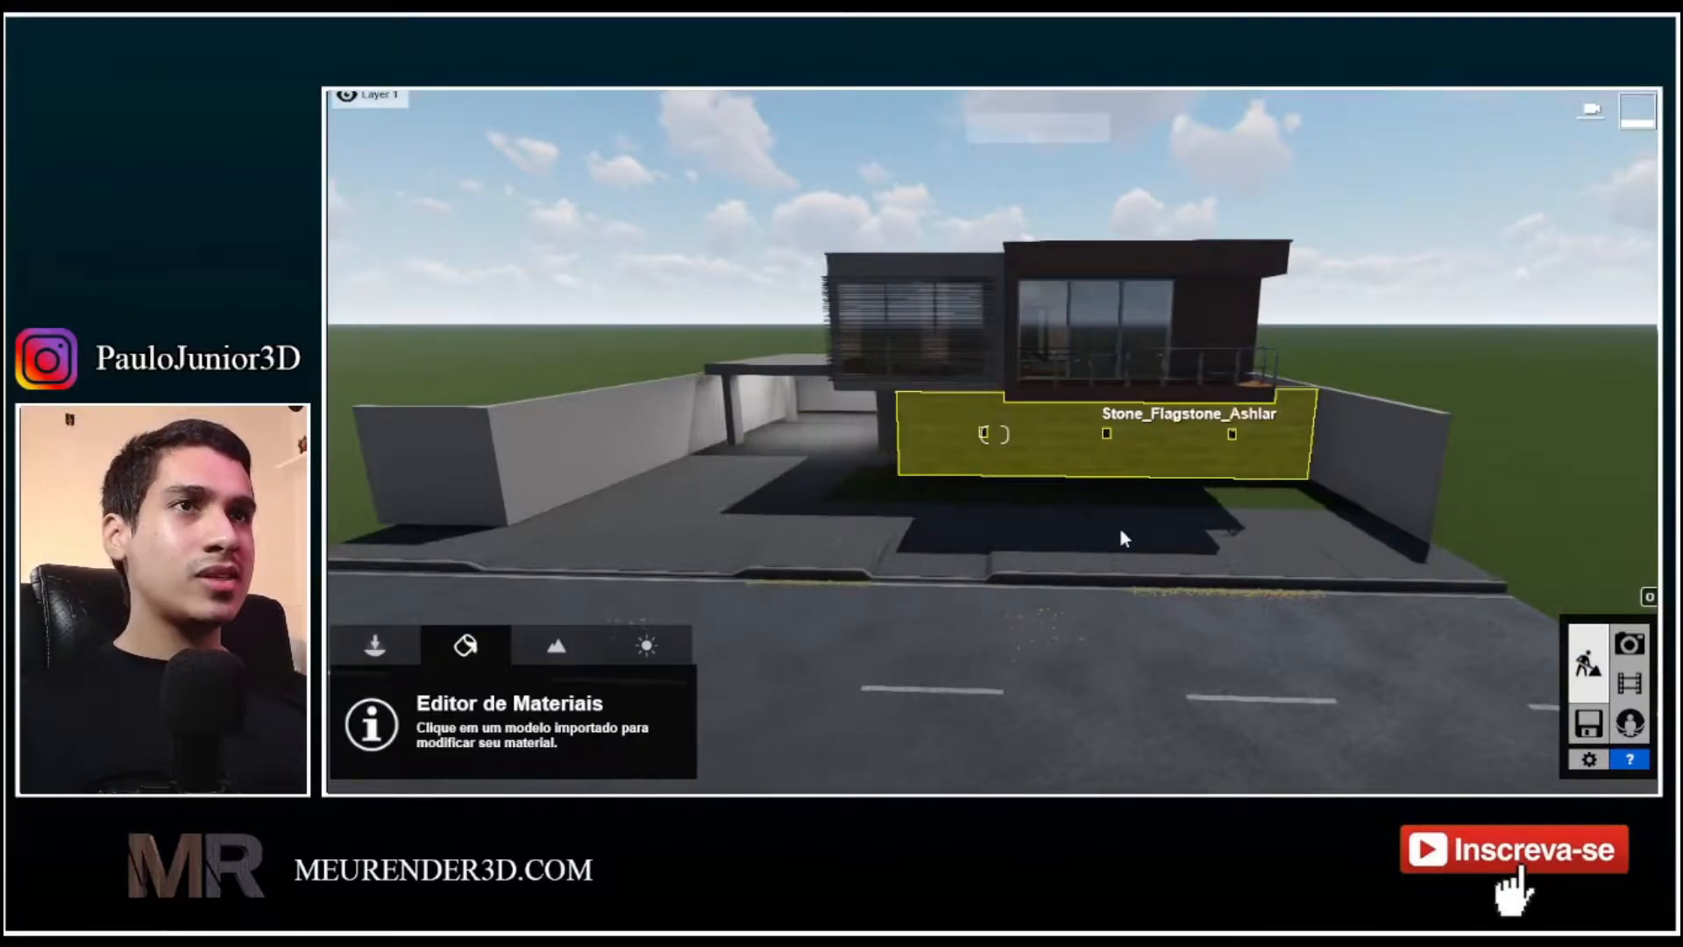
right_click_drag(1120, 537, 1111, 701)
key("q")
right_click_drag(1014, 481, 726, 436)
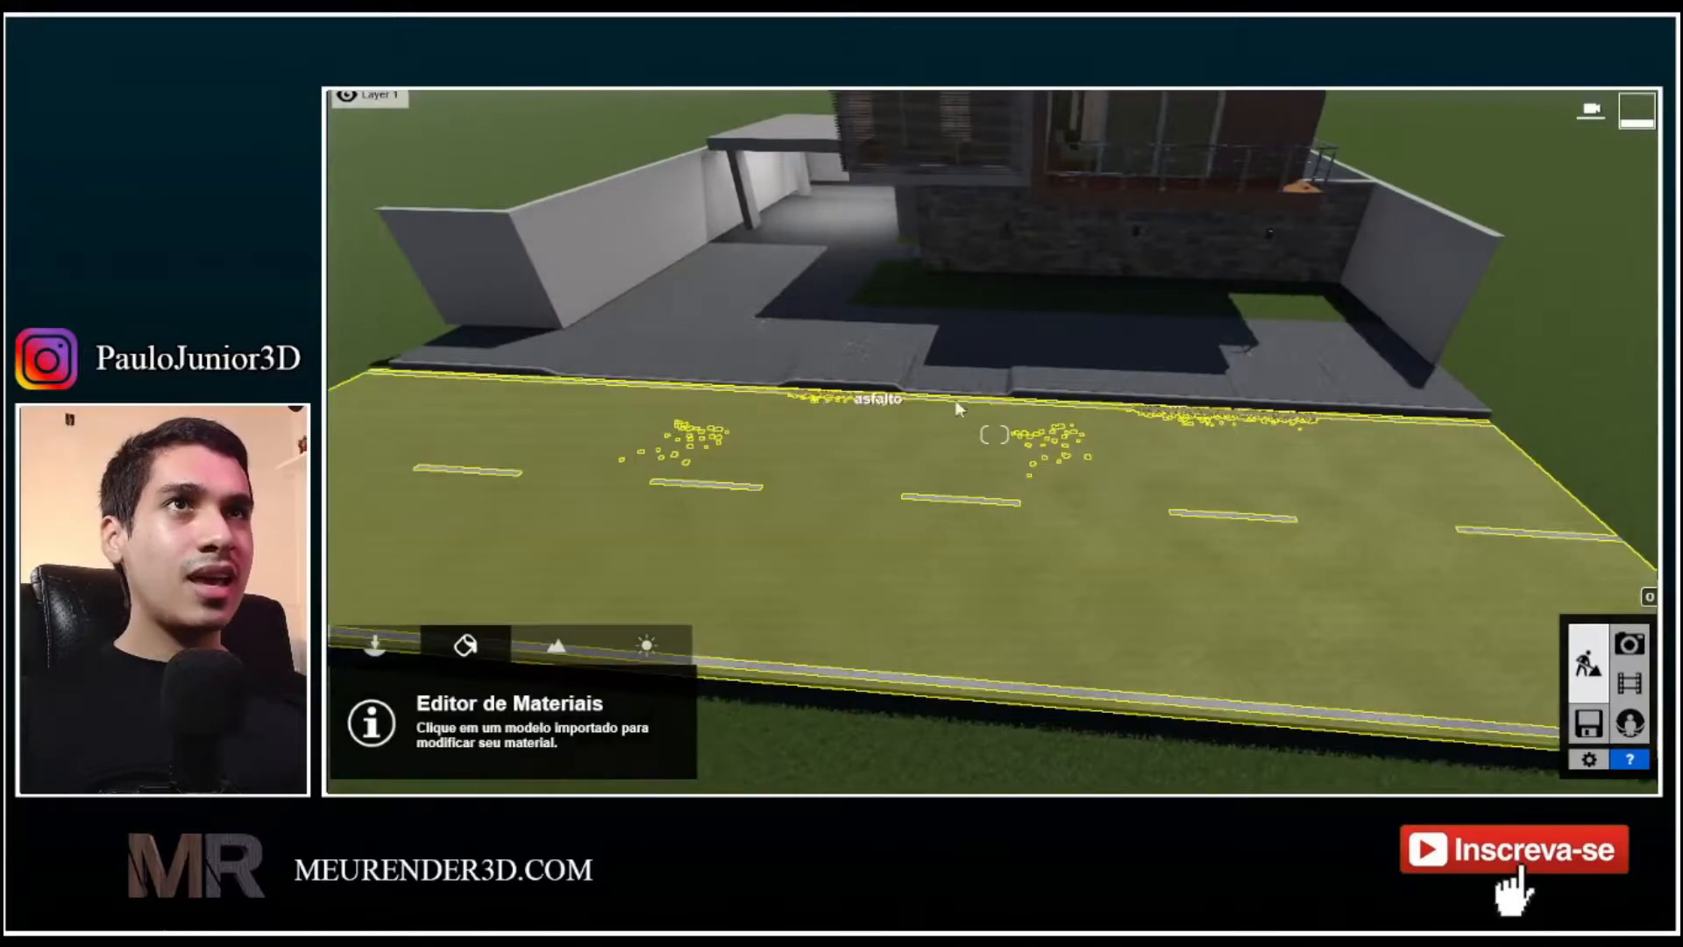
right_click_drag(1174, 438, 1158, 366)
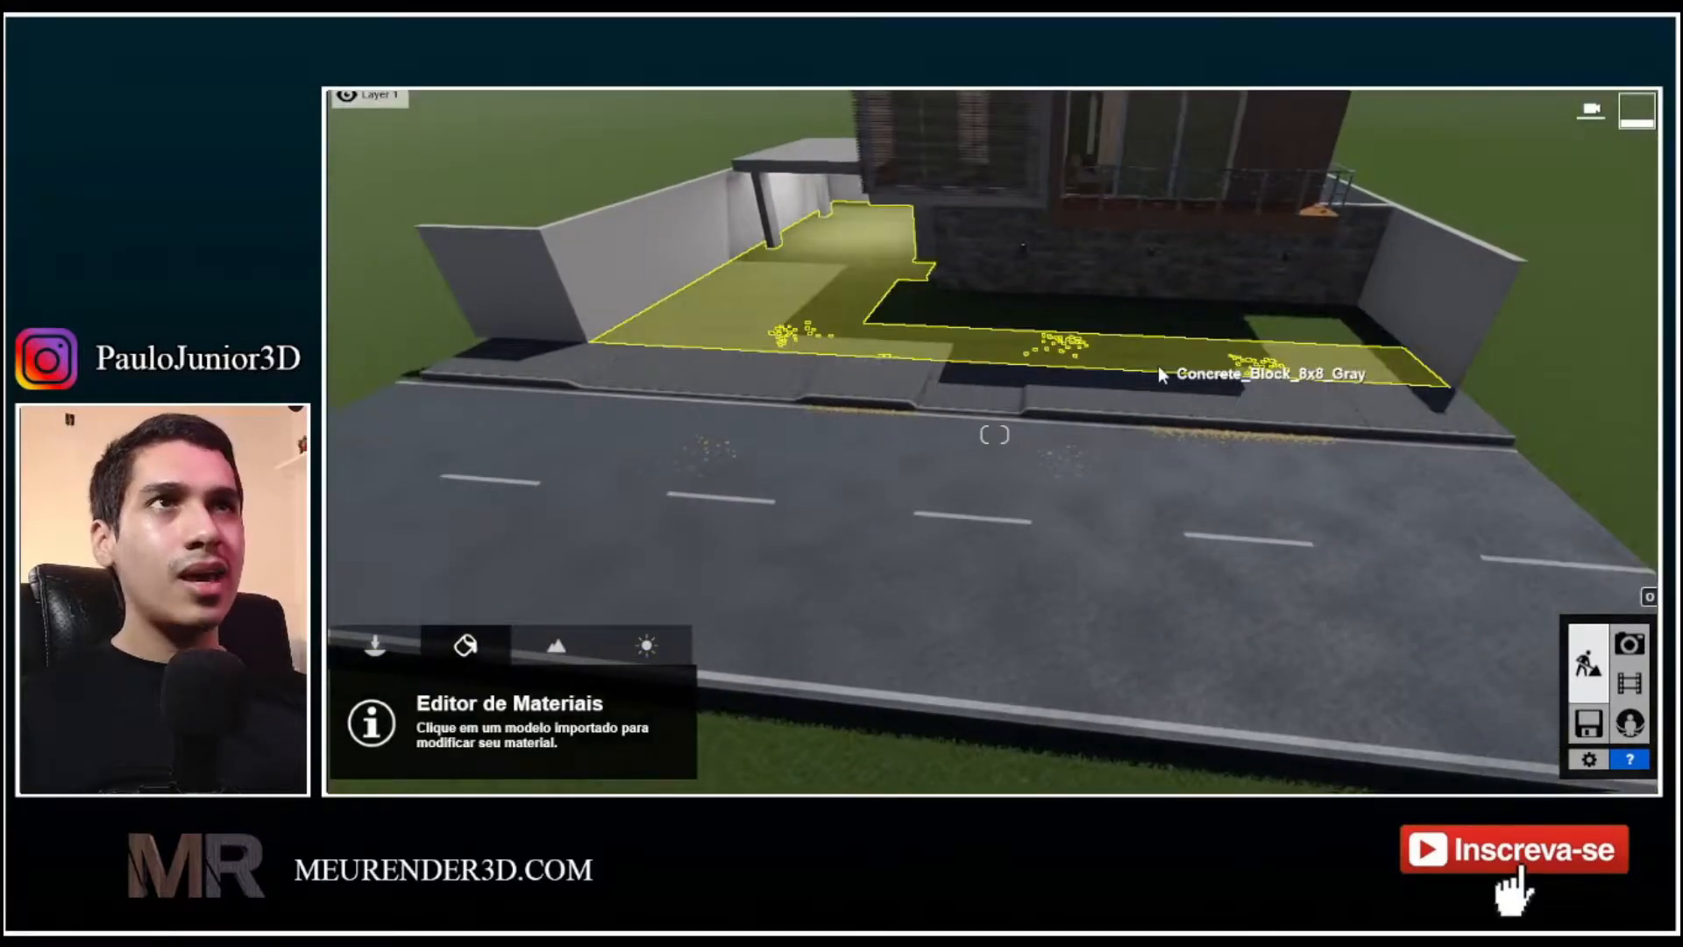
right_click_drag(1061, 494, 1054, 463)
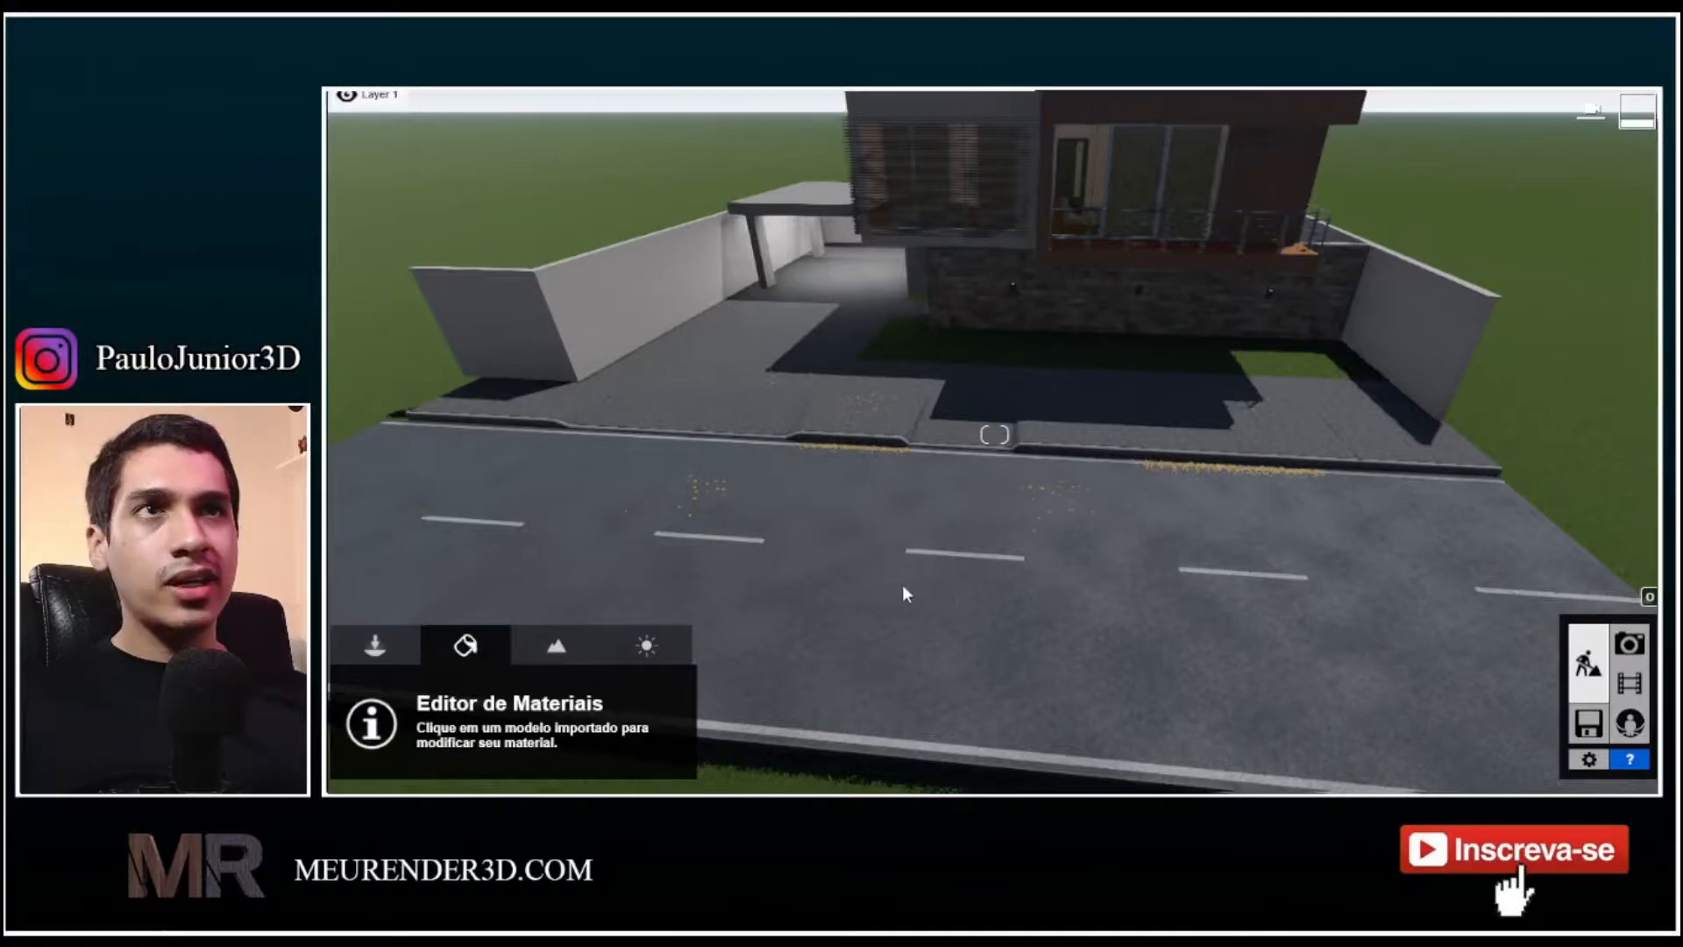
Review the street's asfalto material, its Polii CityStreet AsphaltGeneric Clean library preset and its weathering settings
left_click(956, 621)
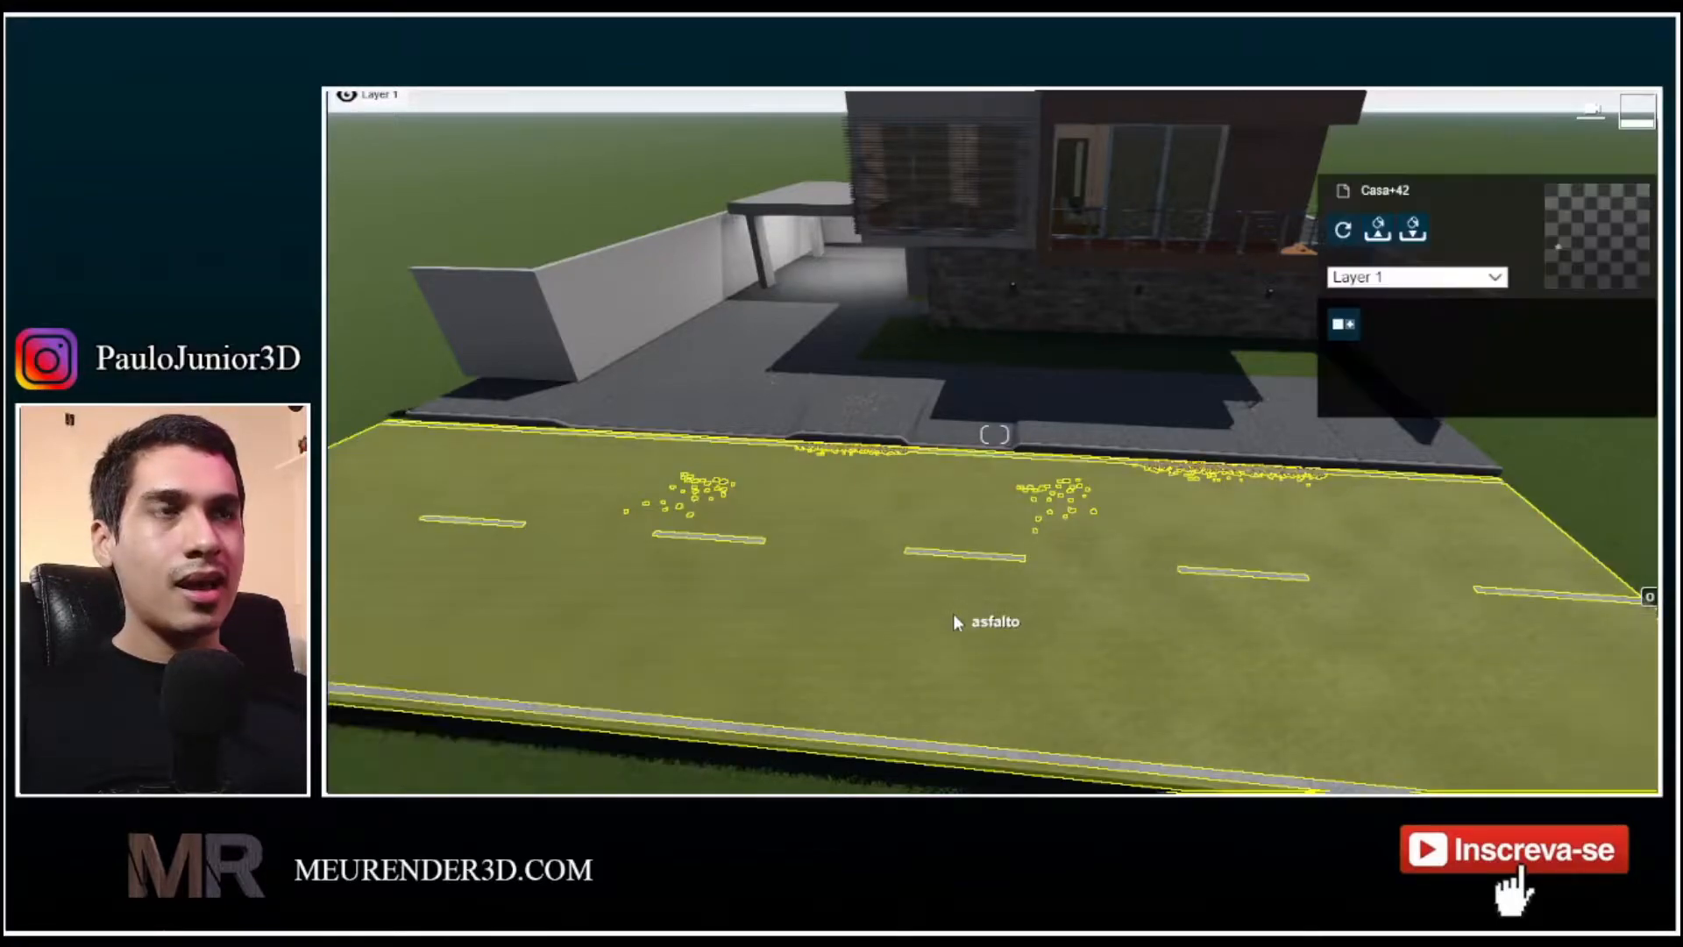
left_click(953, 621)
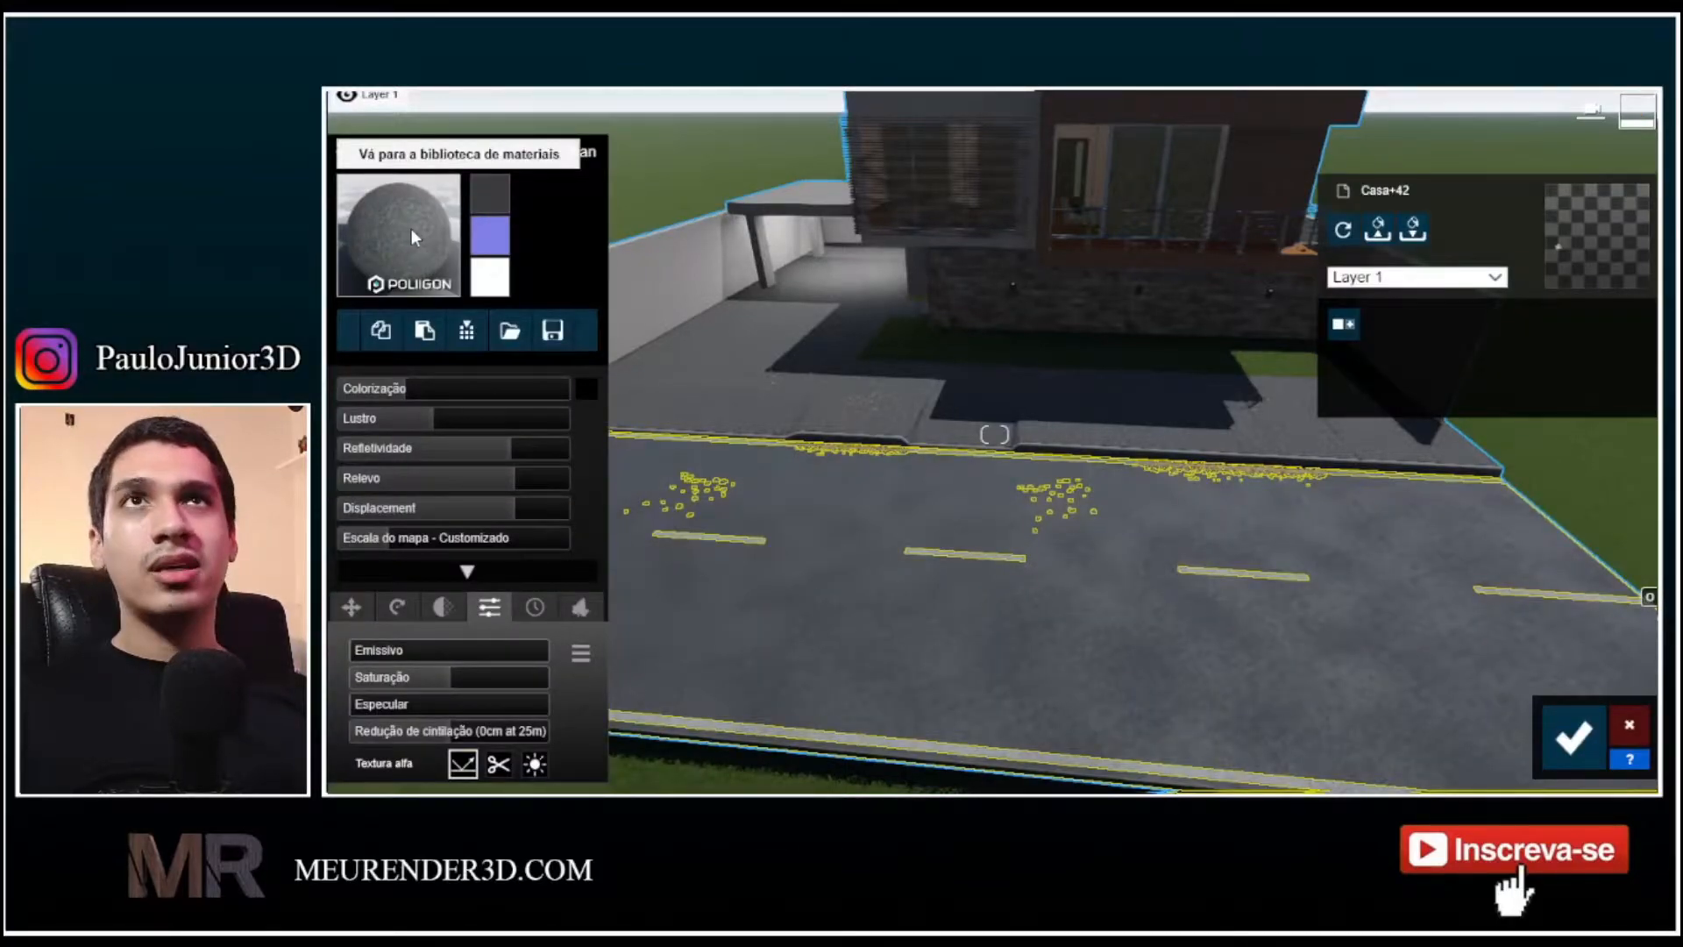
left_click(410, 228)
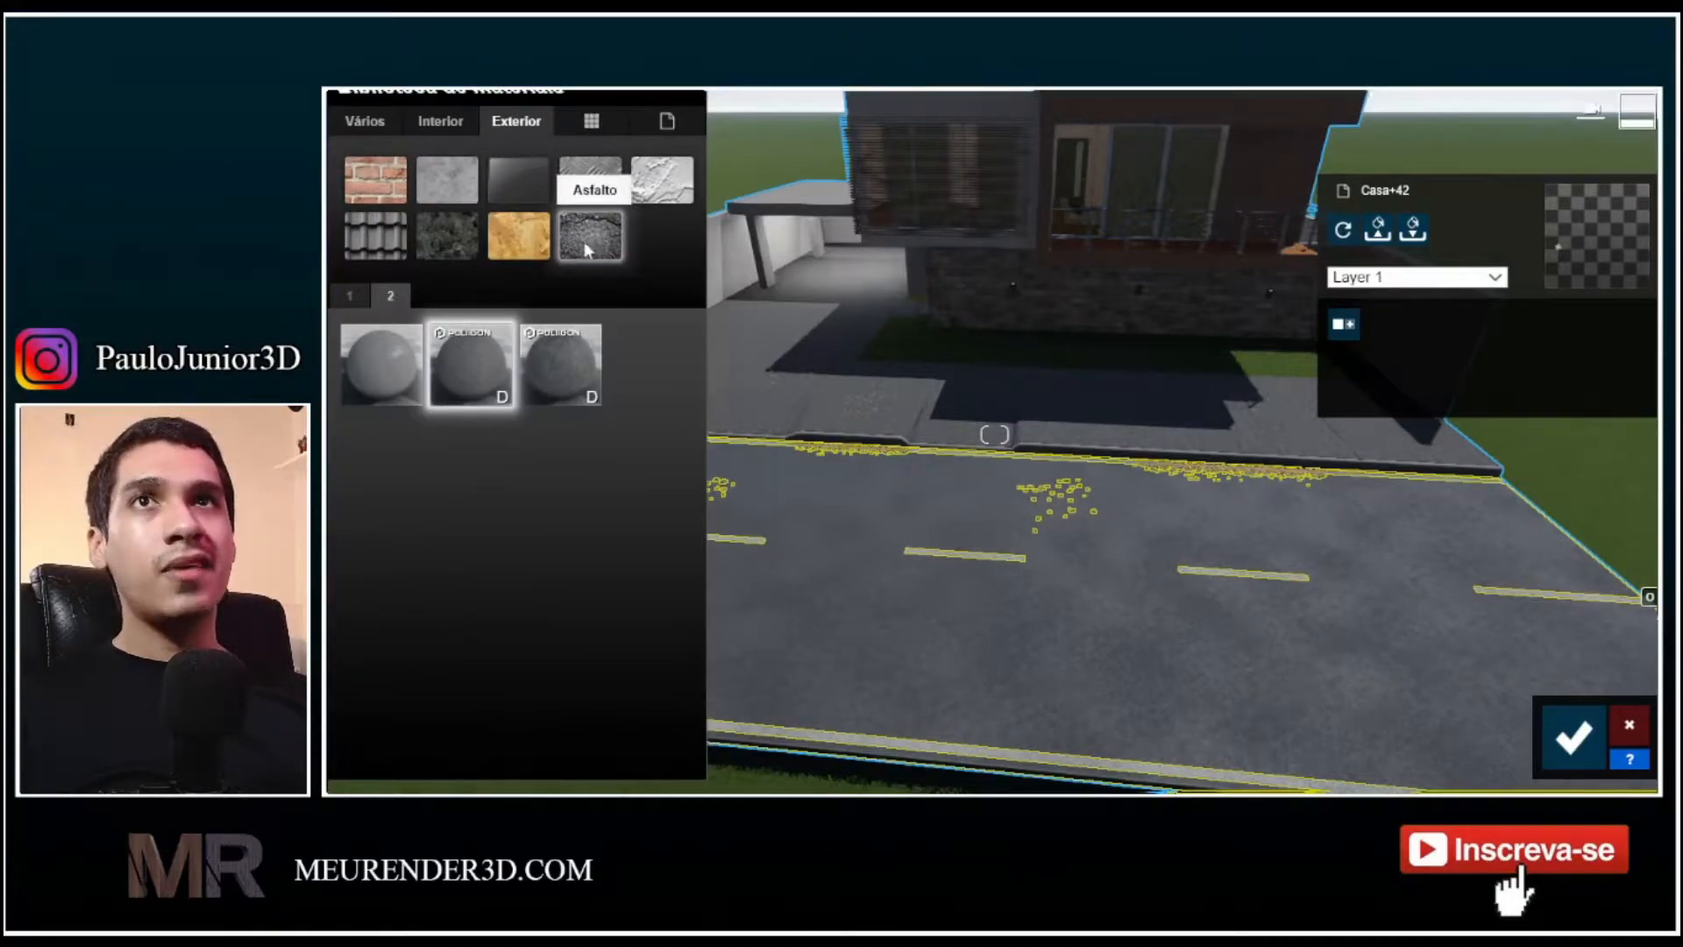
left_click(473, 368)
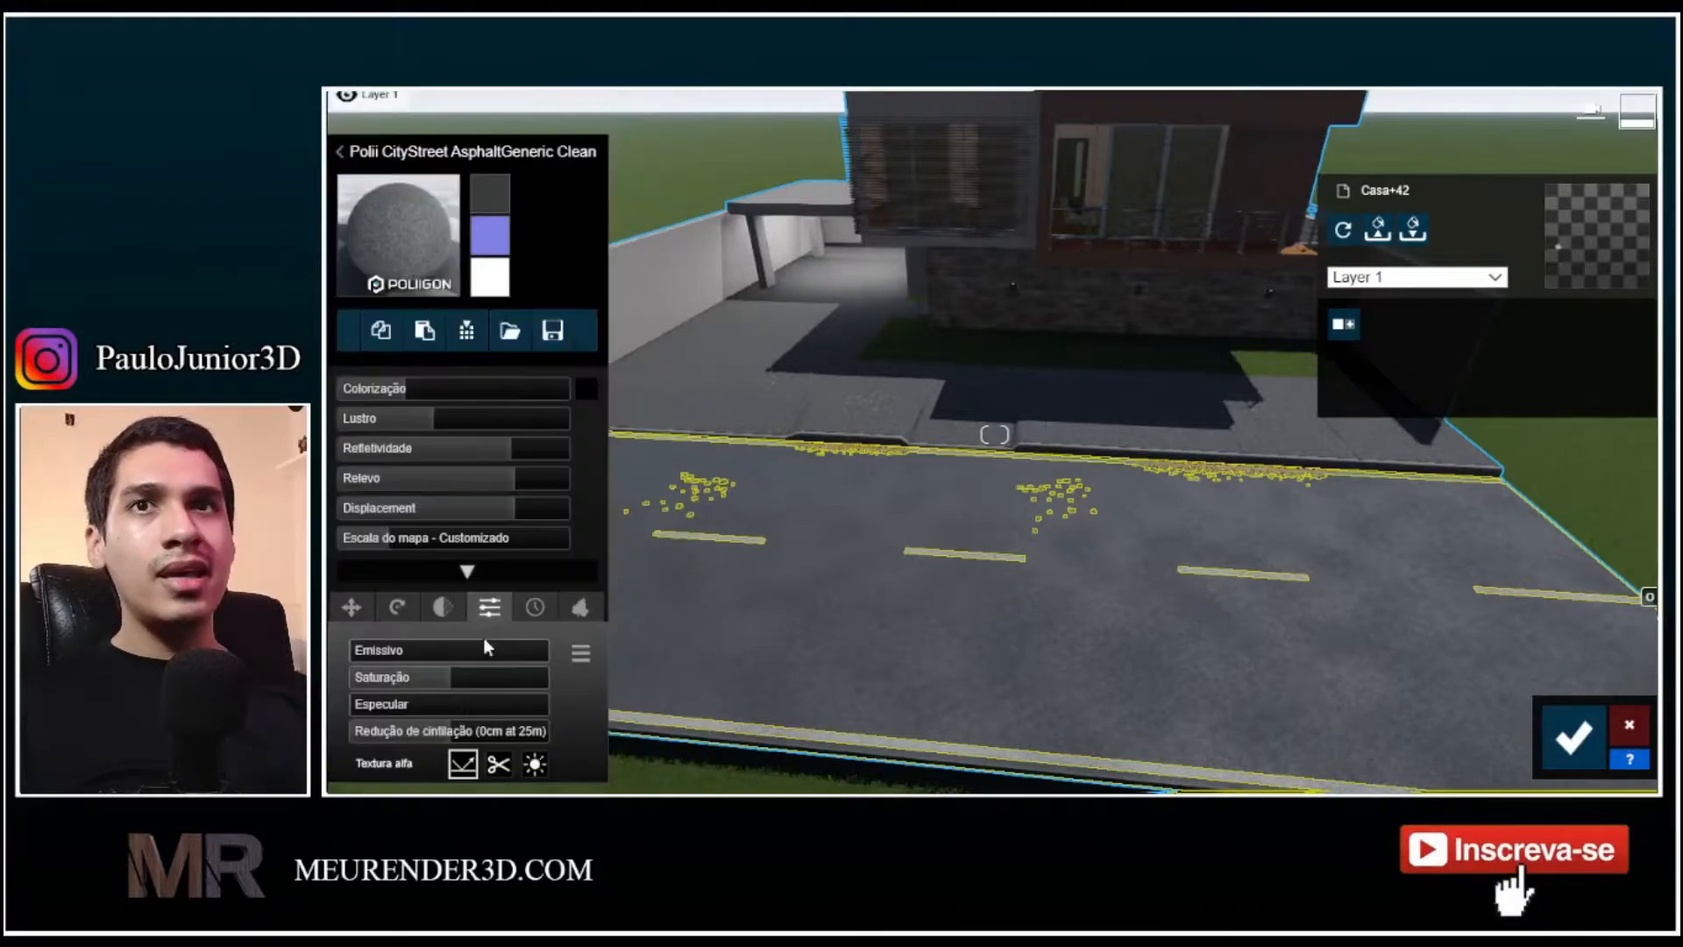
left_click(535, 606)
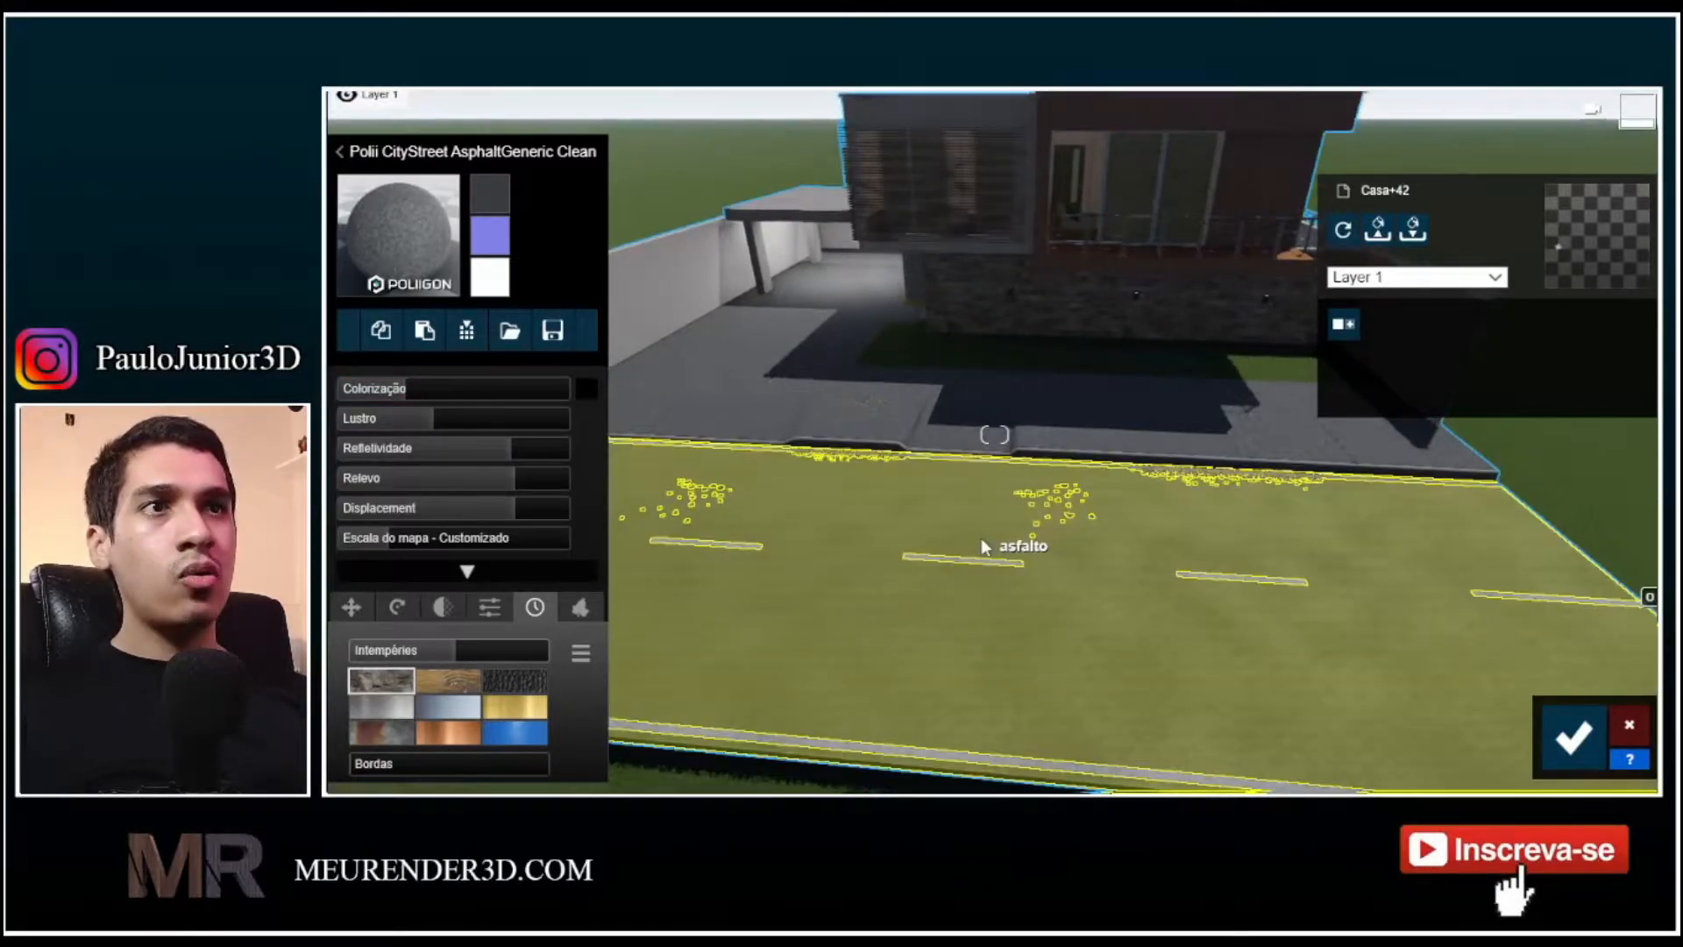
right_click_drag(981, 539, 951, 530)
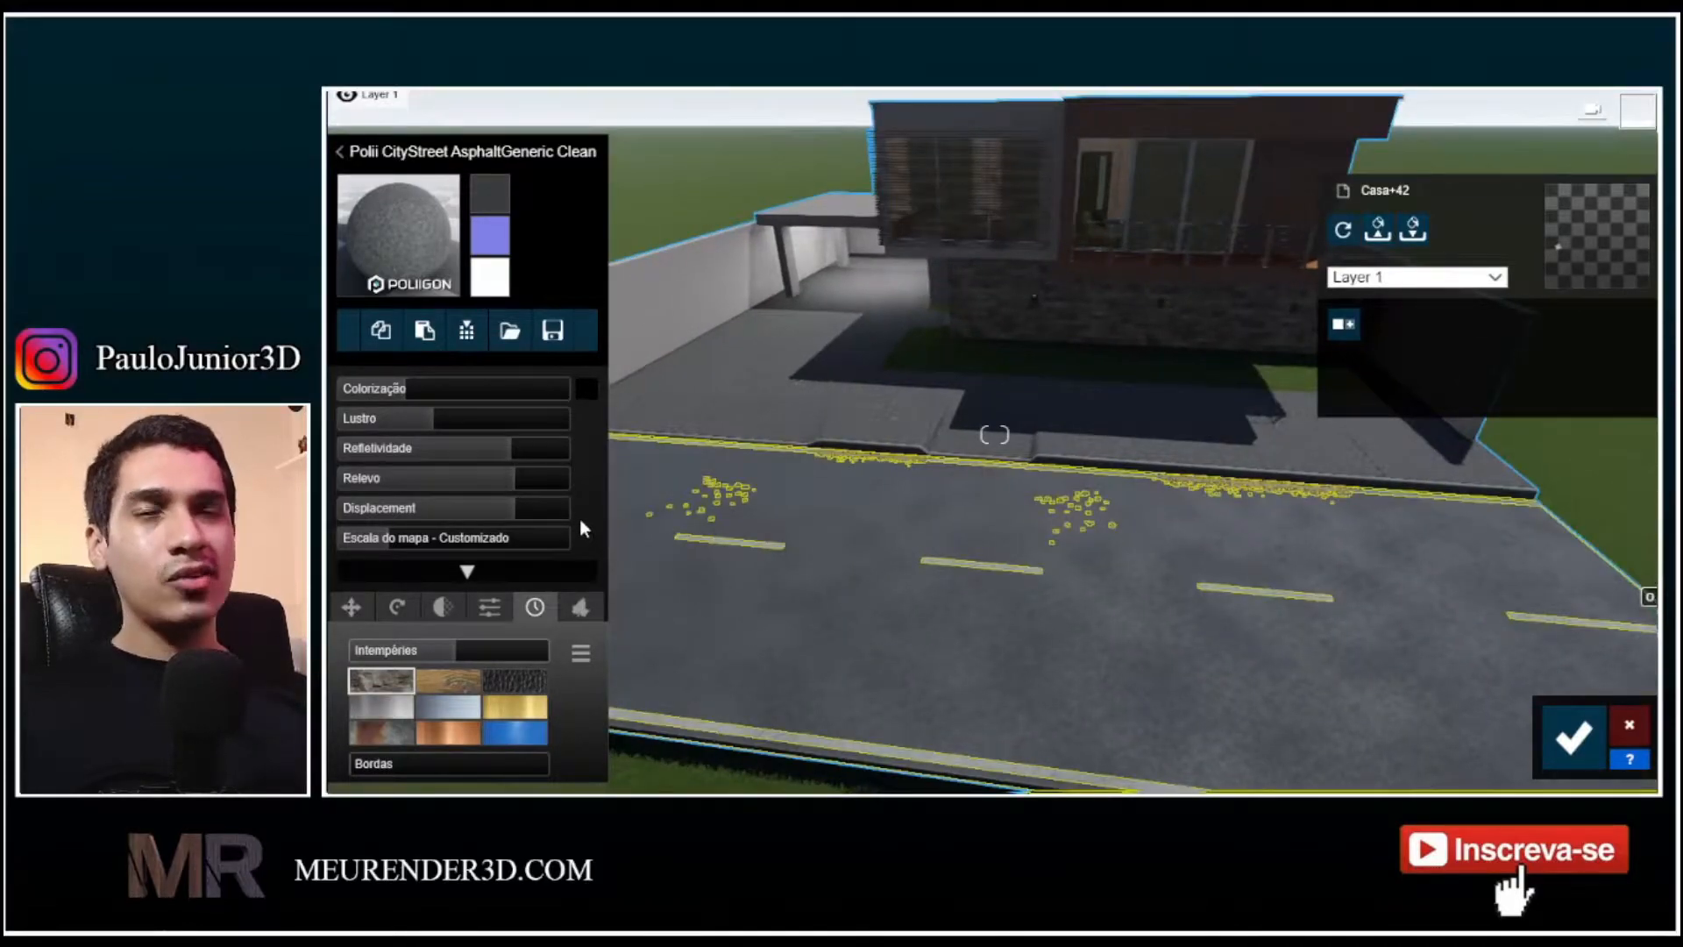
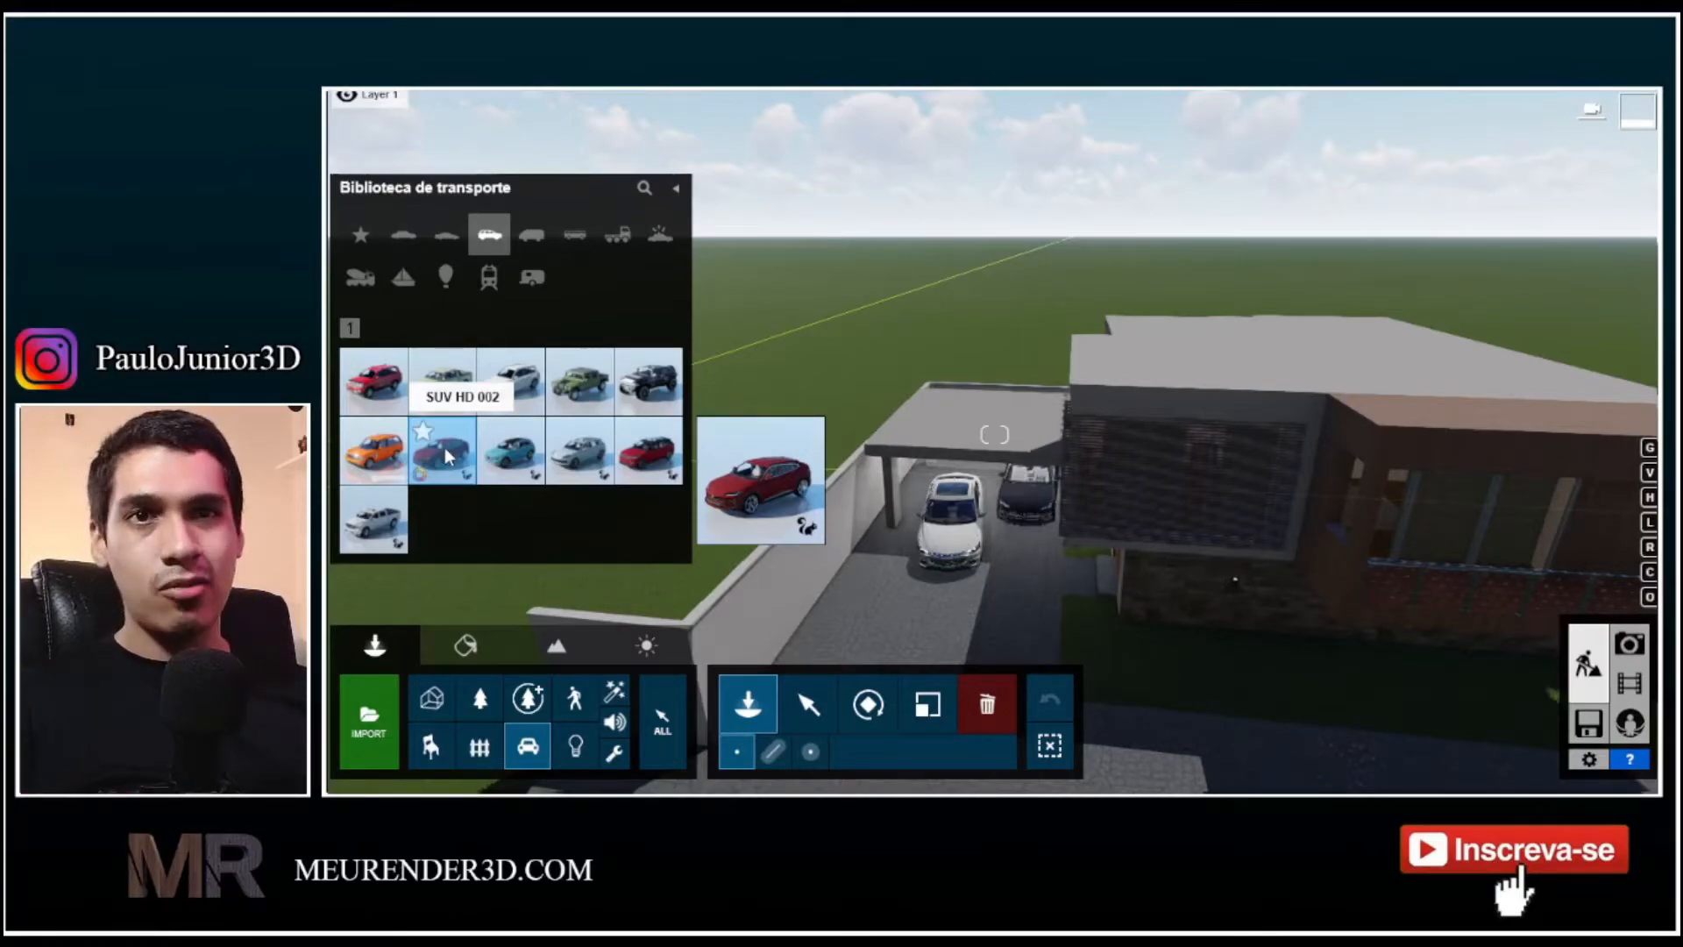
Compare SUV HD 002 with the dark garage car, browse the car categories, and select the white garage car to check its model
left_click(444, 447)
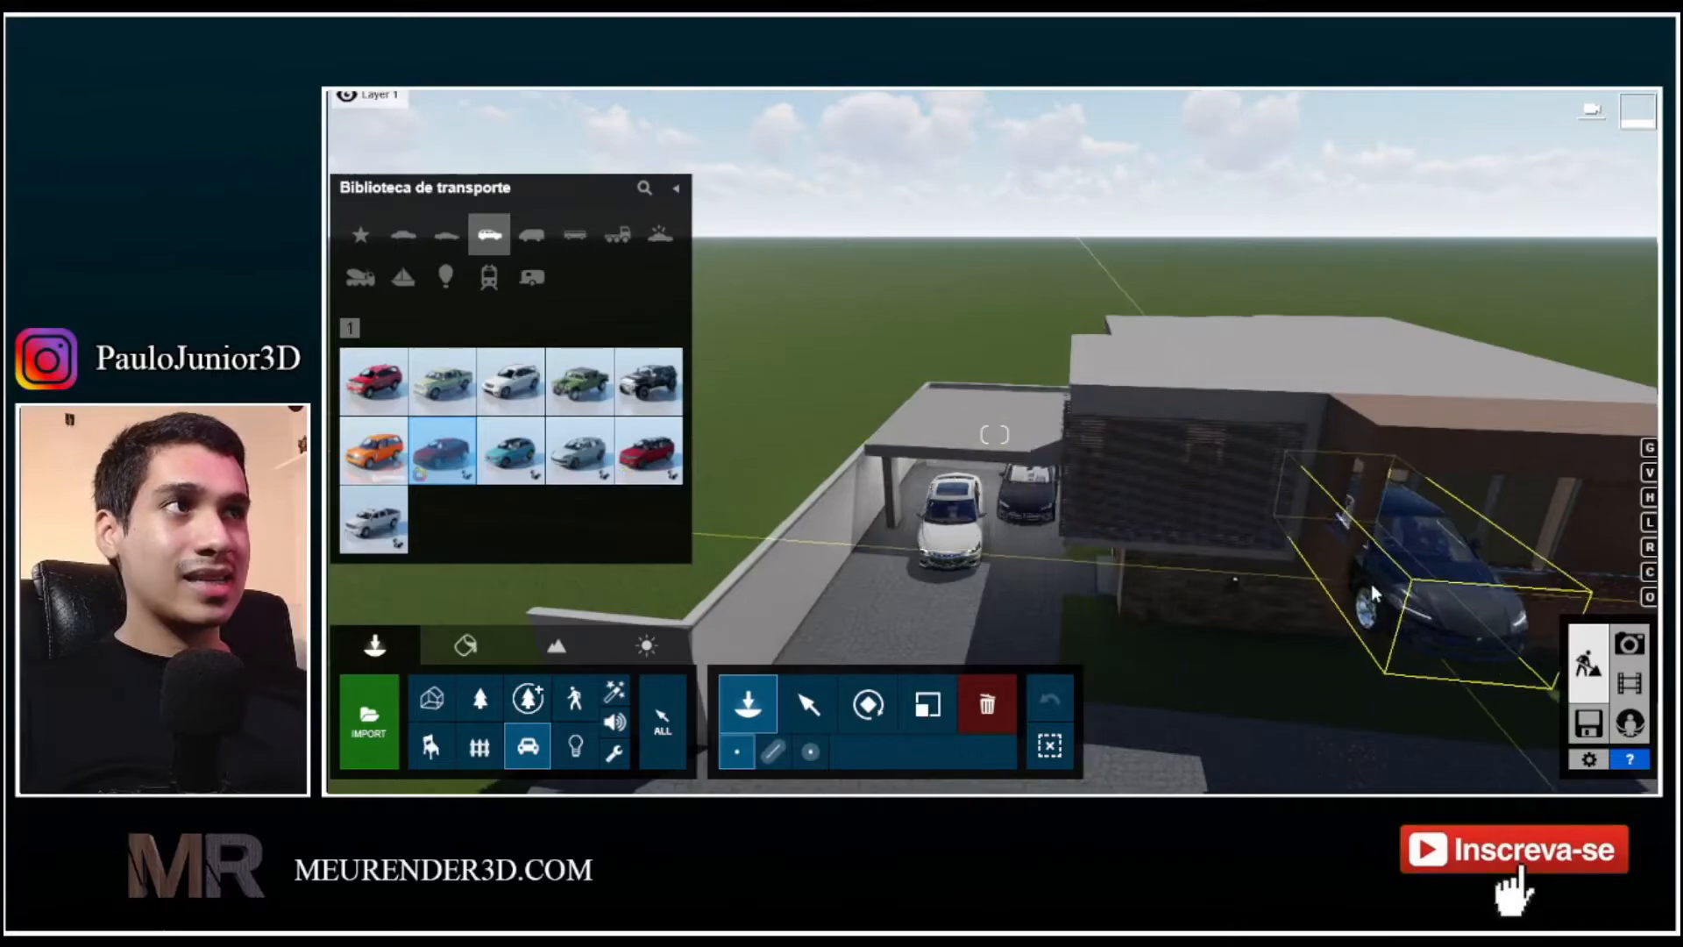
left_click(1027, 517)
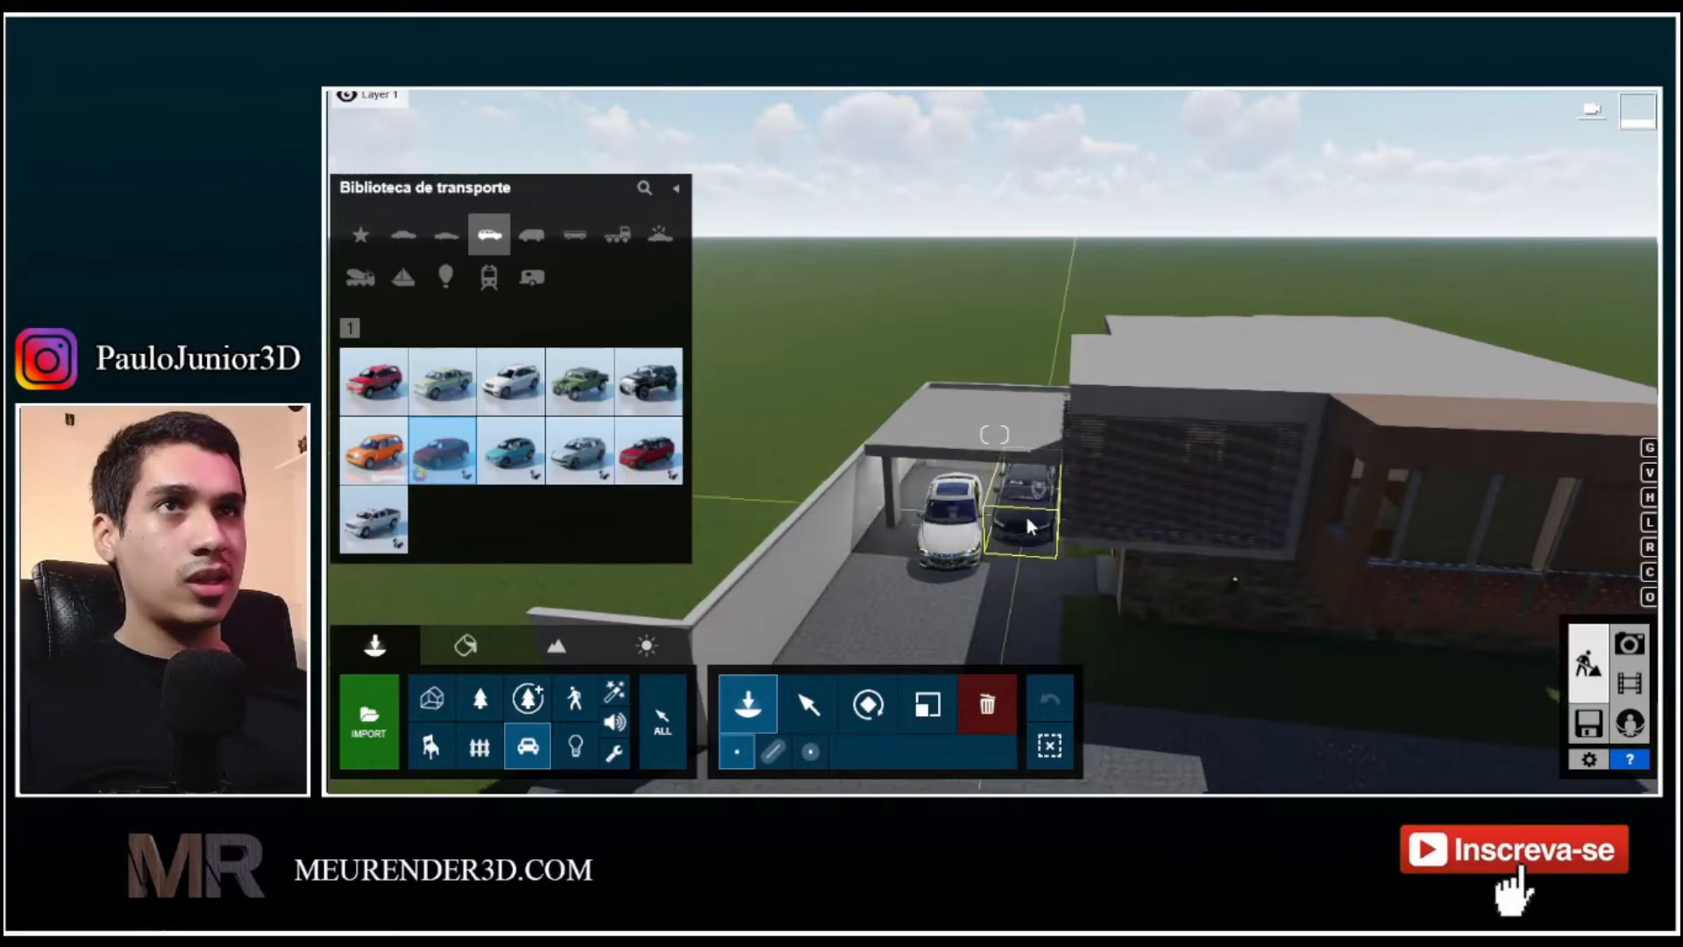
left_click(446, 234)
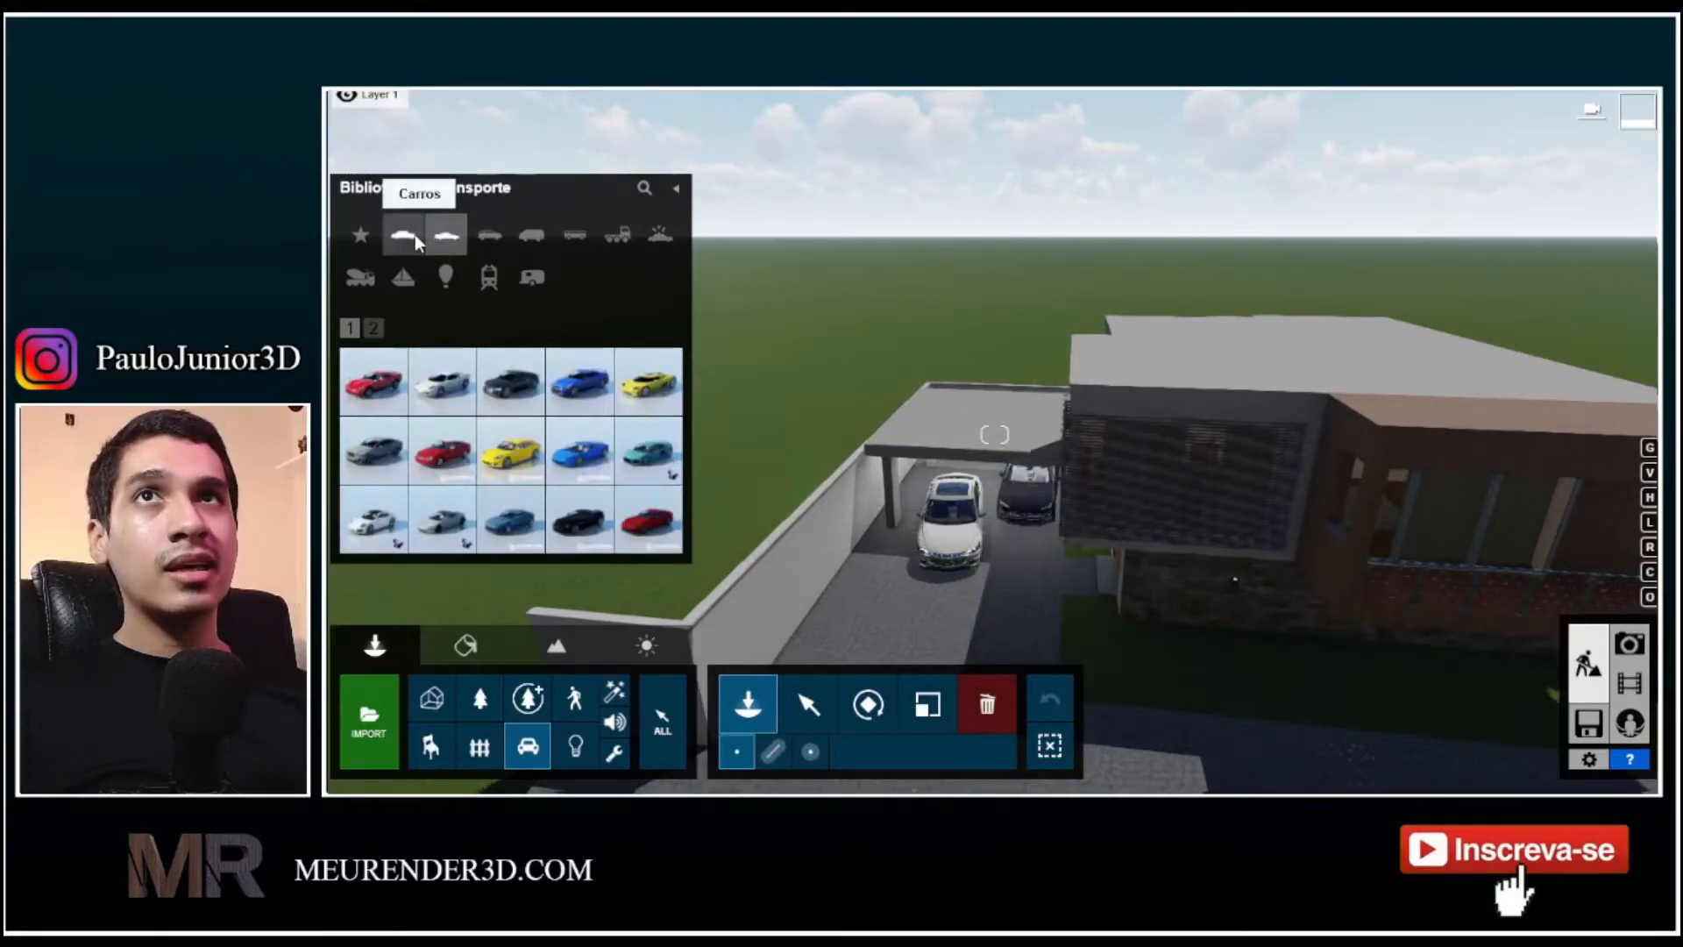
left_click(404, 234)
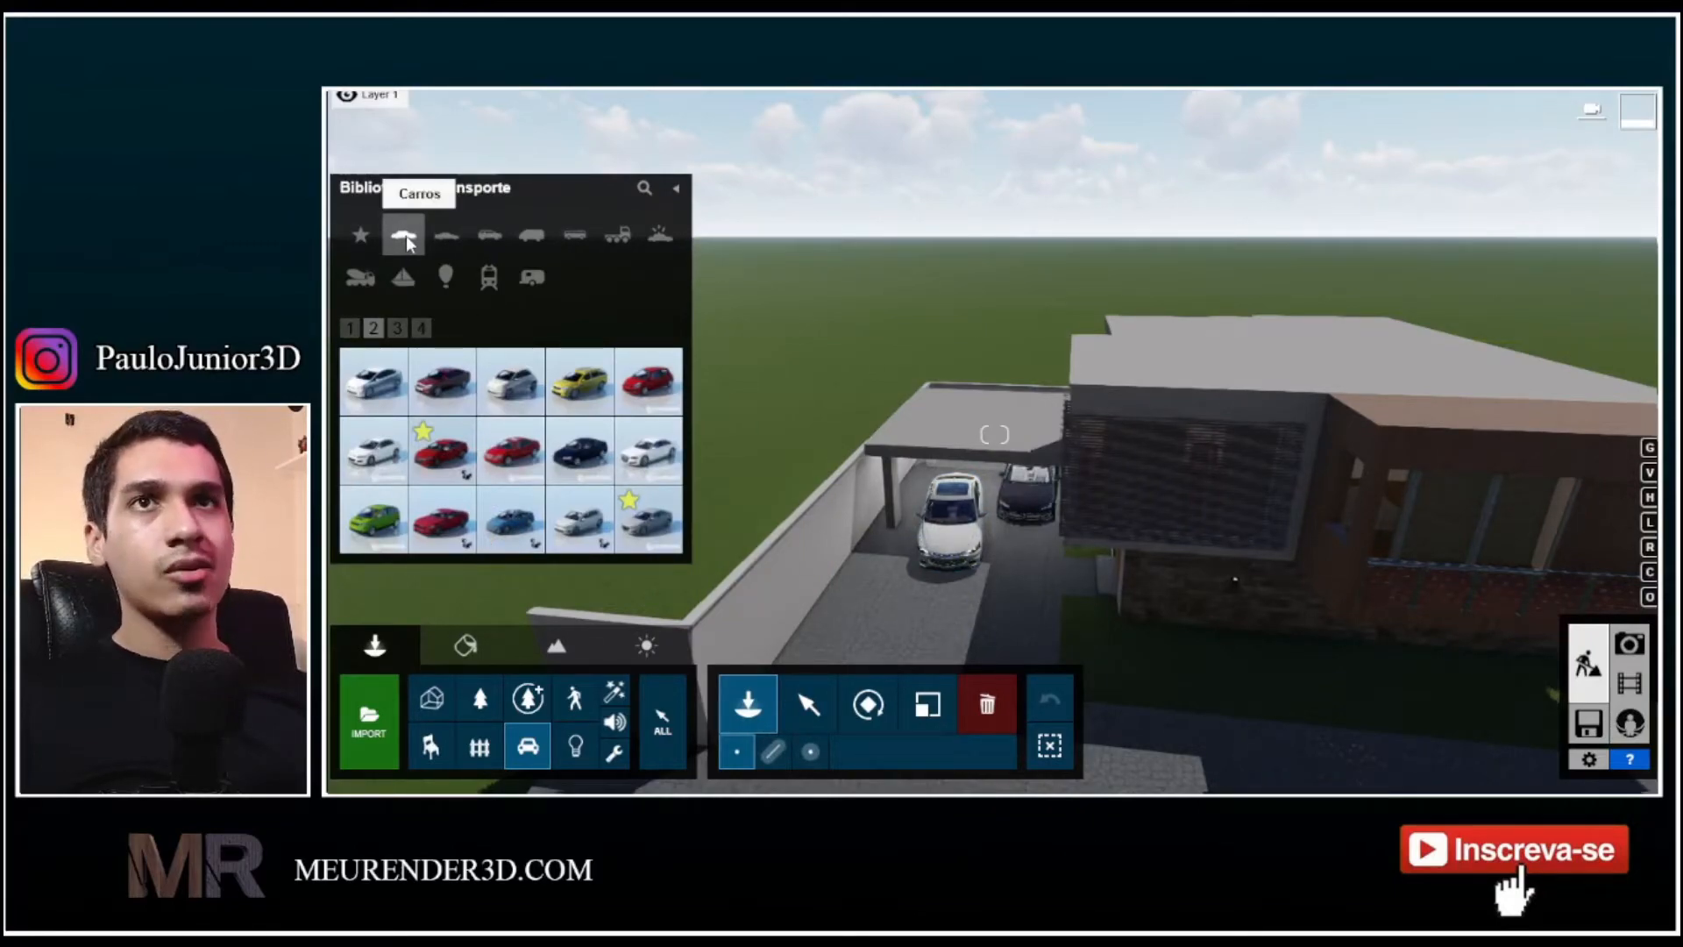
left_click(812, 705)
left_click(952, 532)
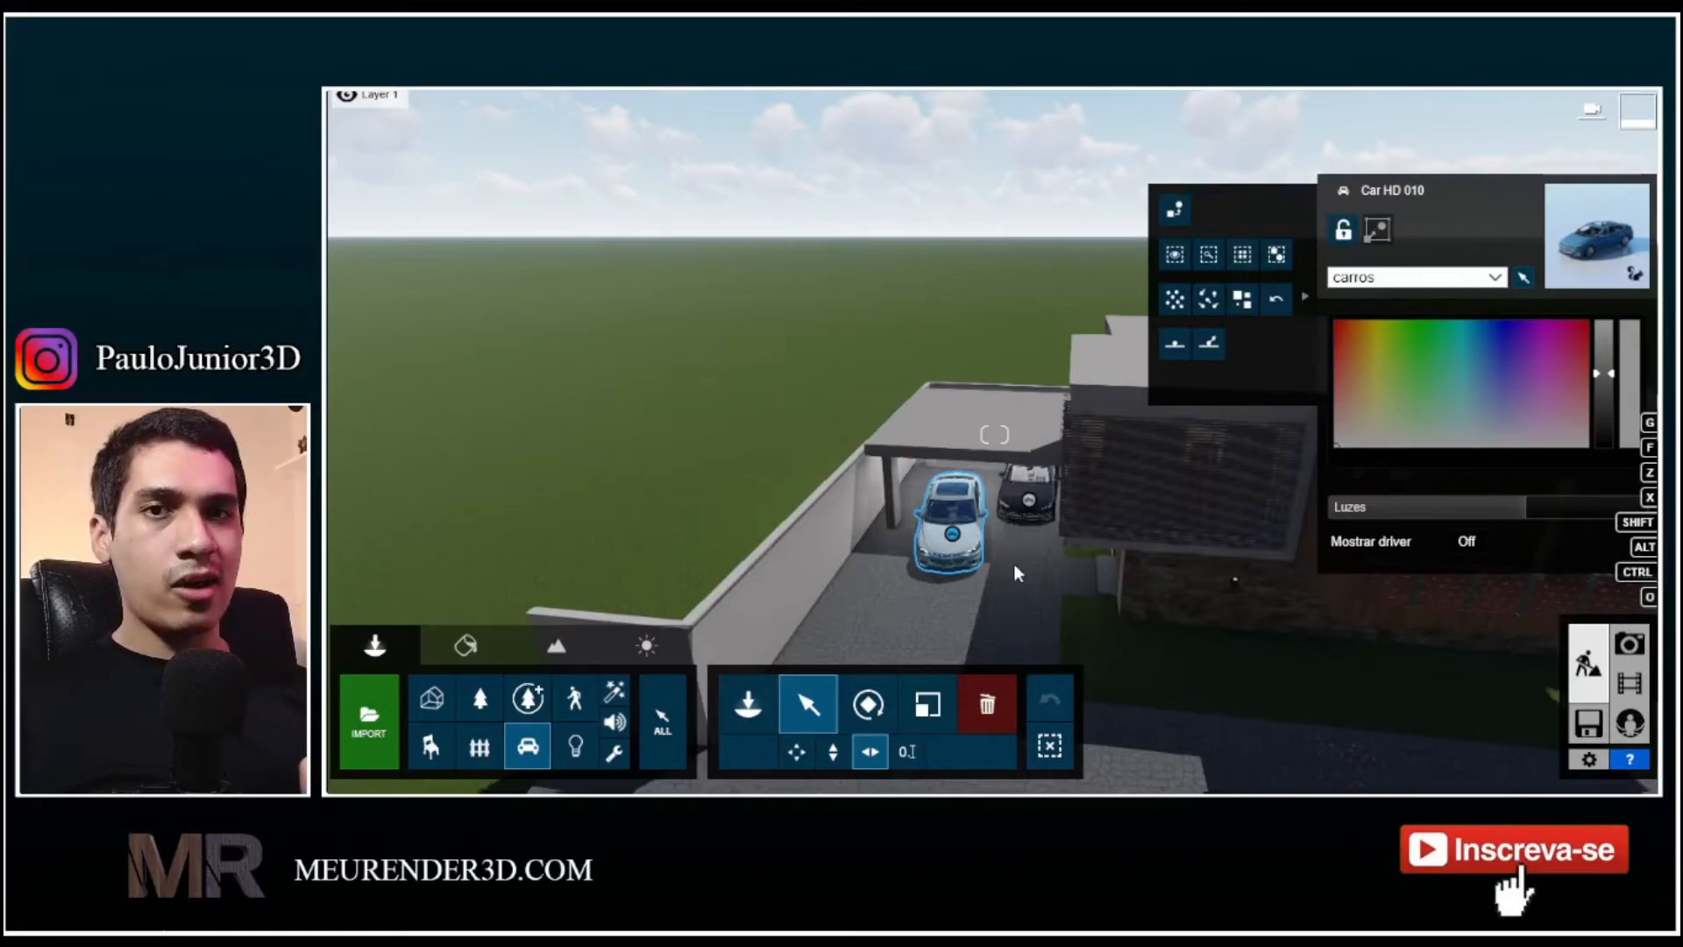
Switch to Photo mode, restore the camera of photo 1 and open its layer visibility effect
key("s")
right_click_drag(1025, 425, 964, 391)
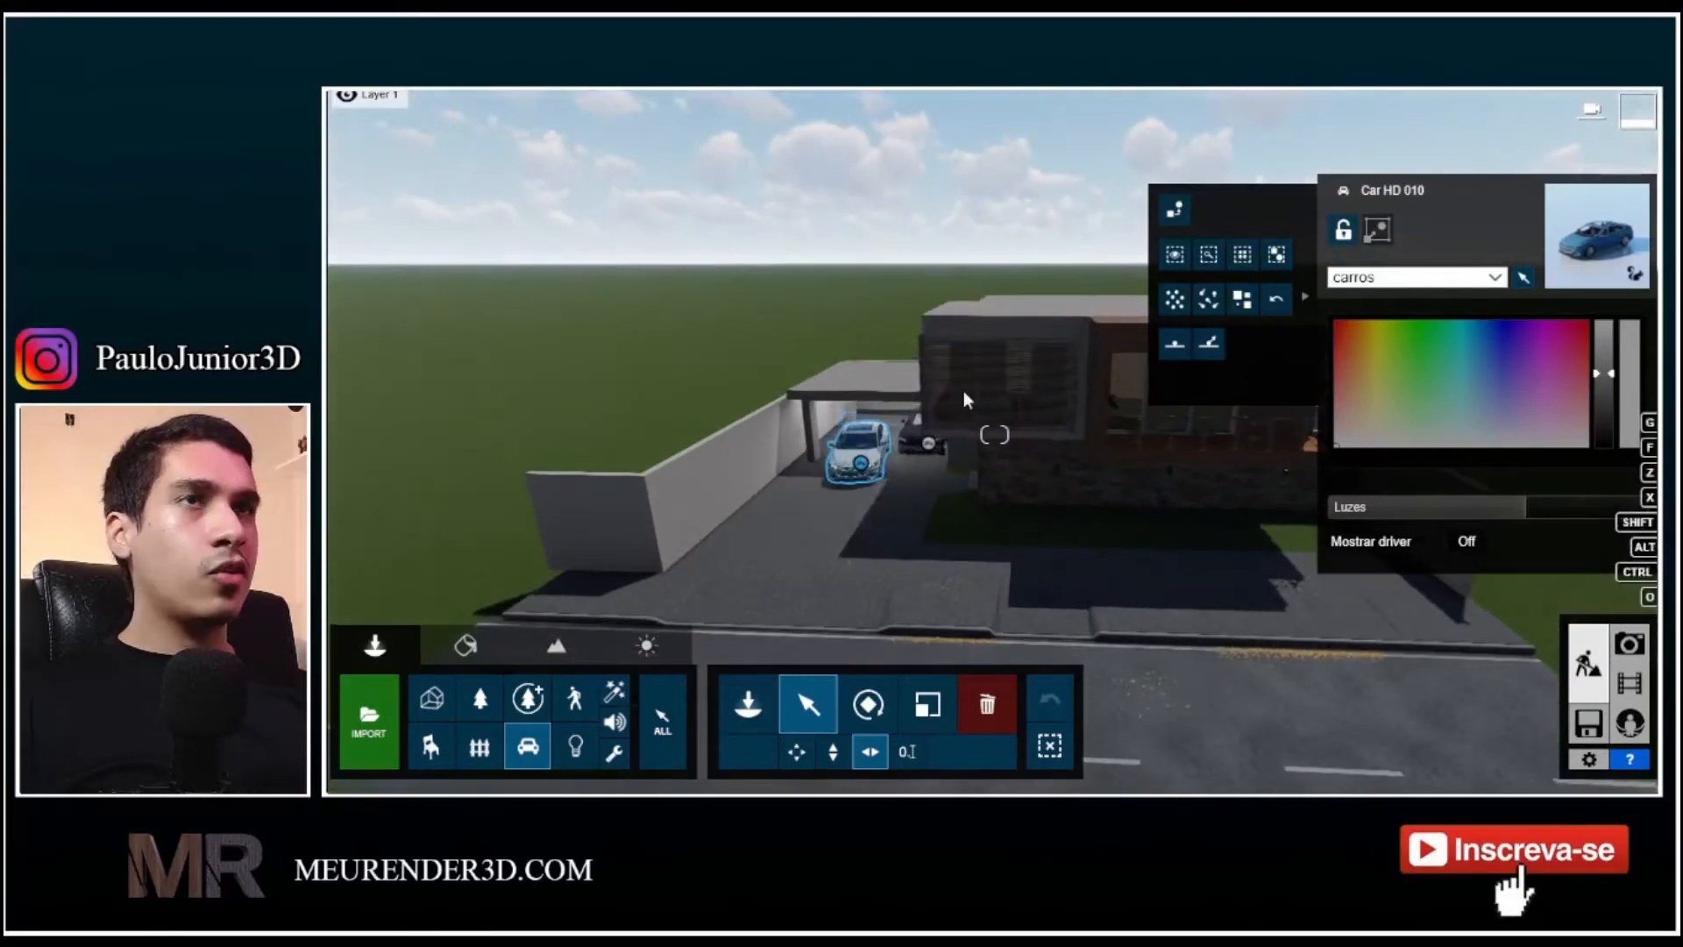
left_click(1629, 644)
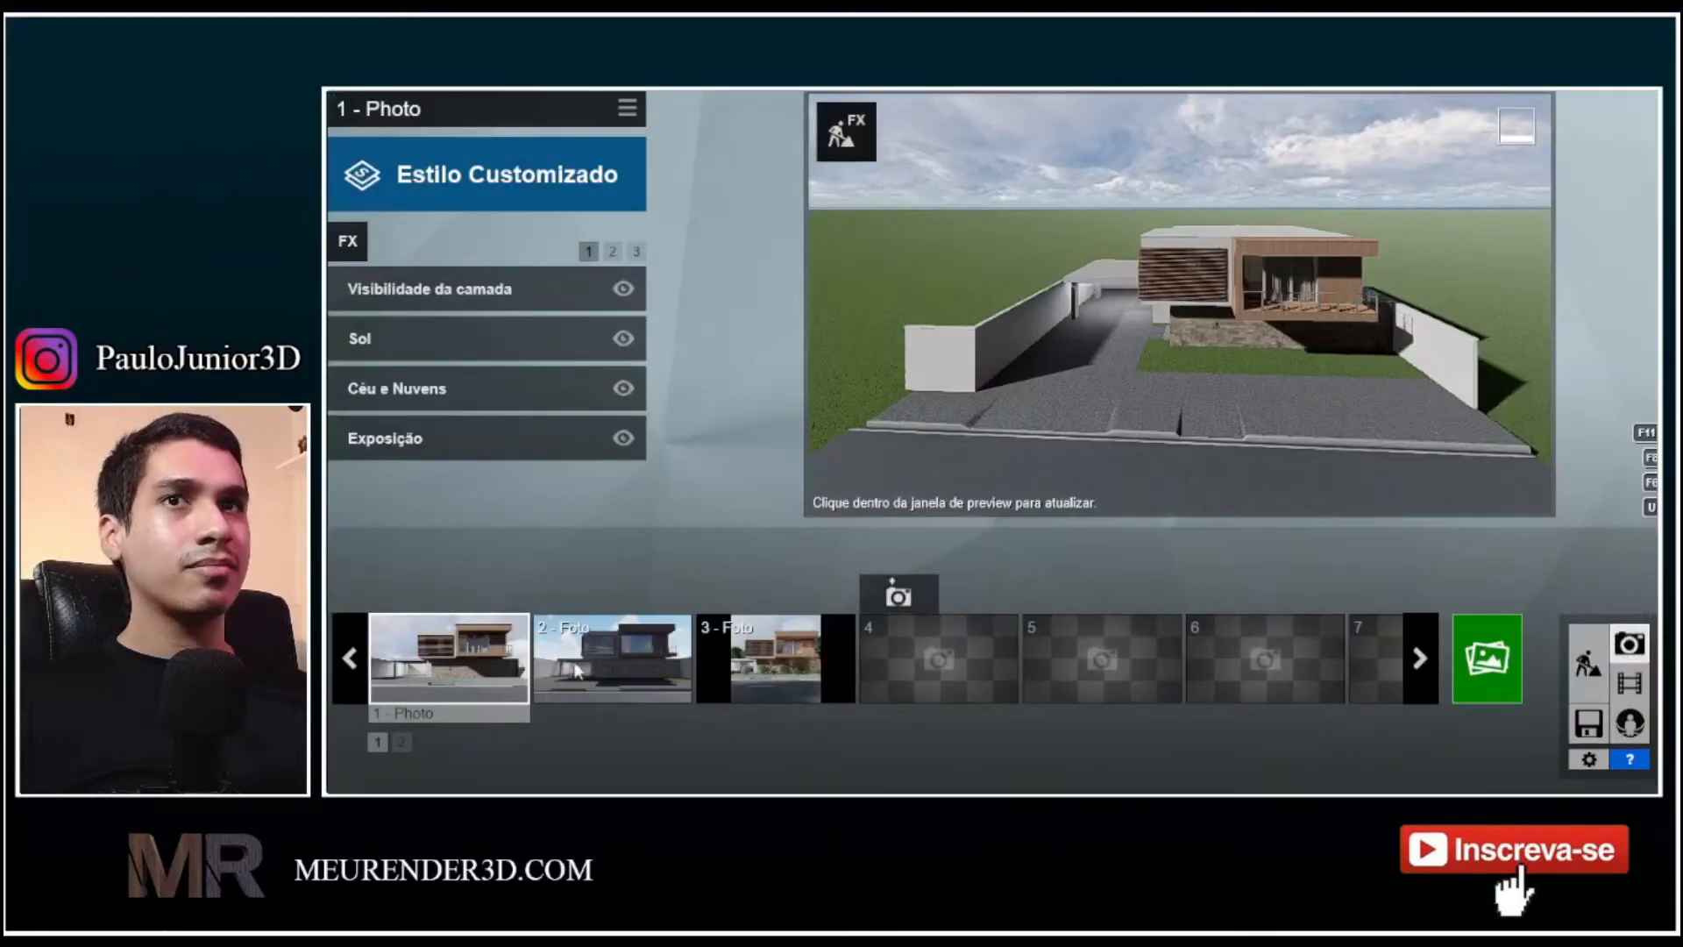
left_click(448, 658)
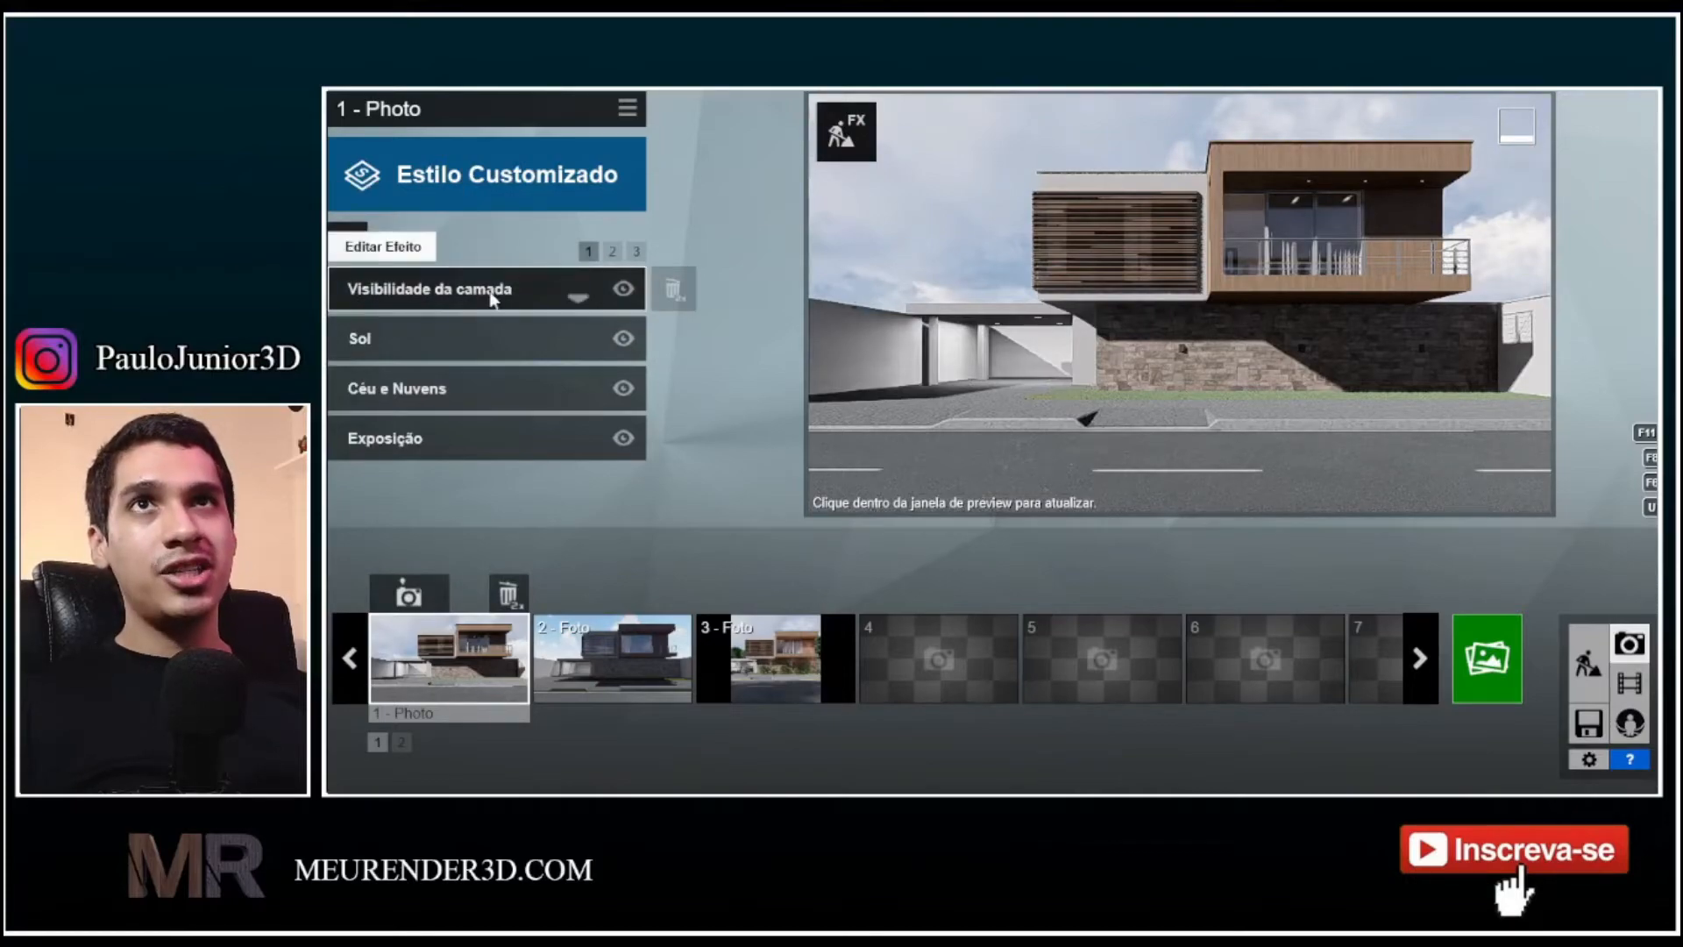
left_click(366, 235)
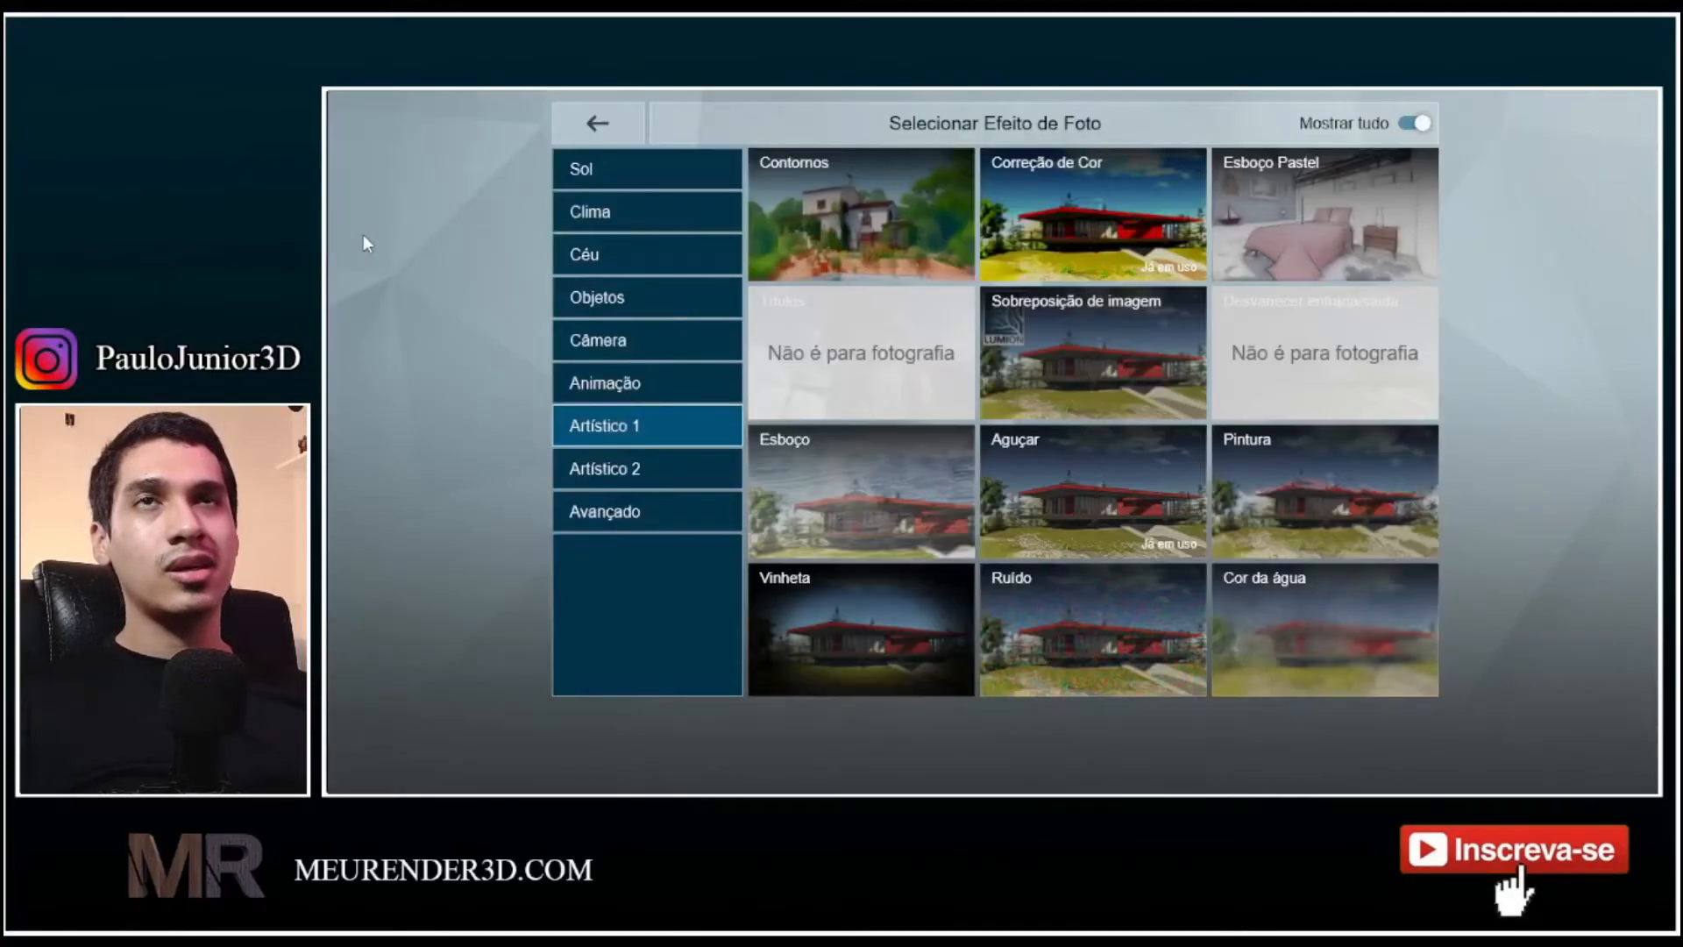
left_click(639, 297)
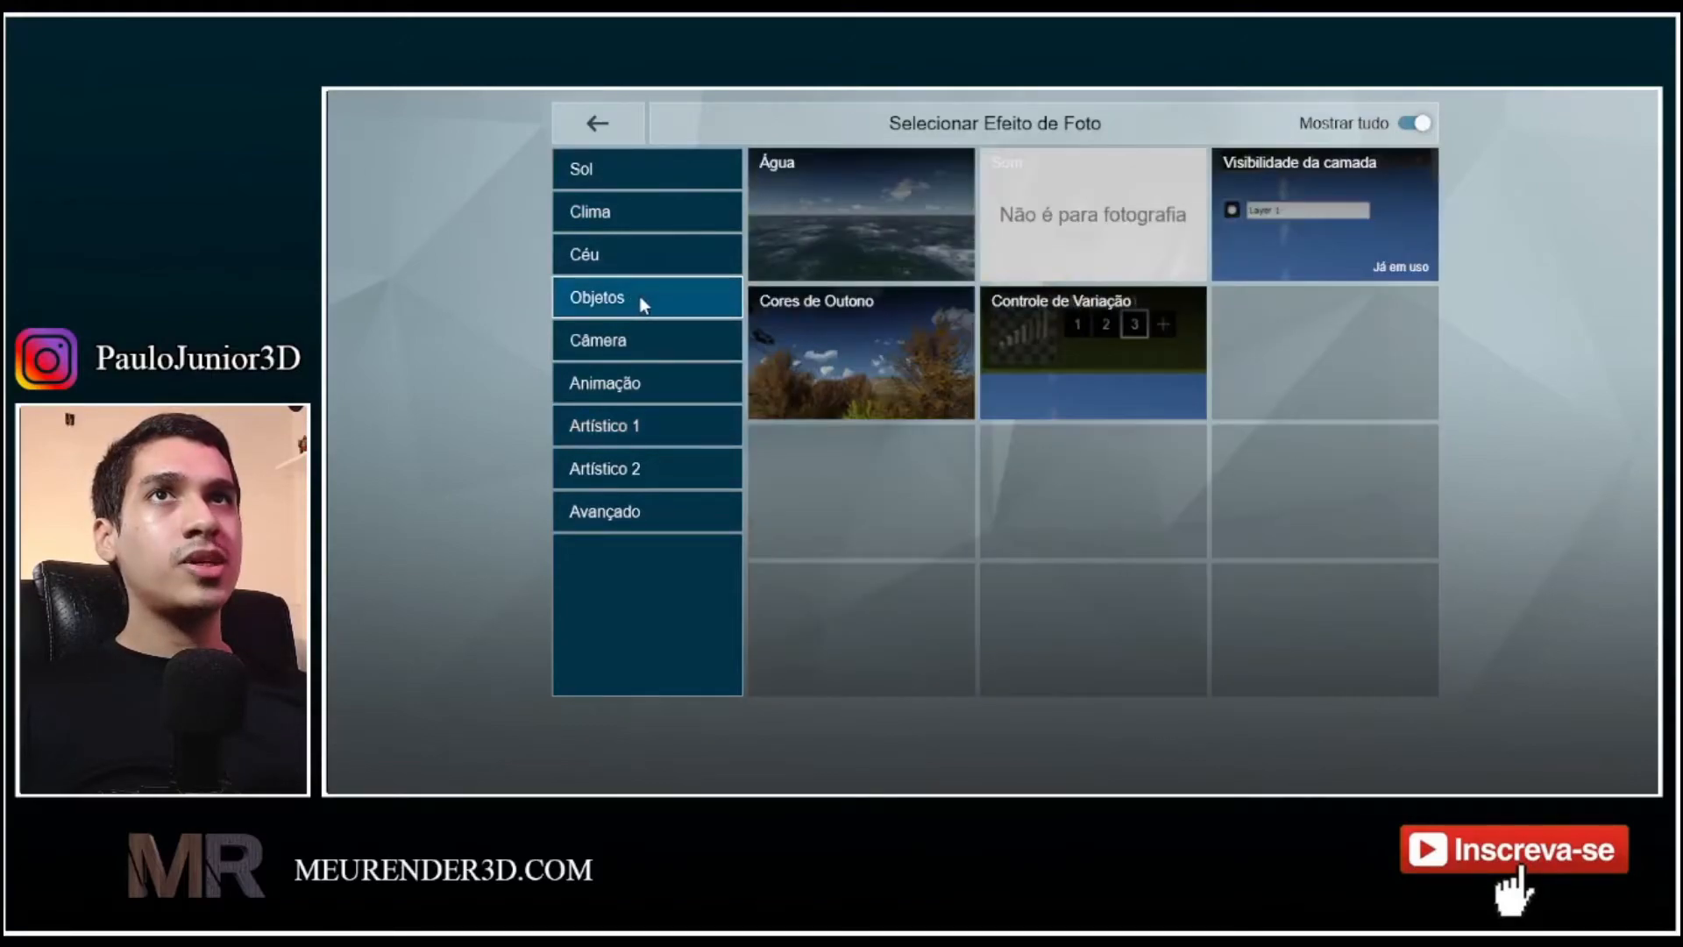
left_click(1289, 215)
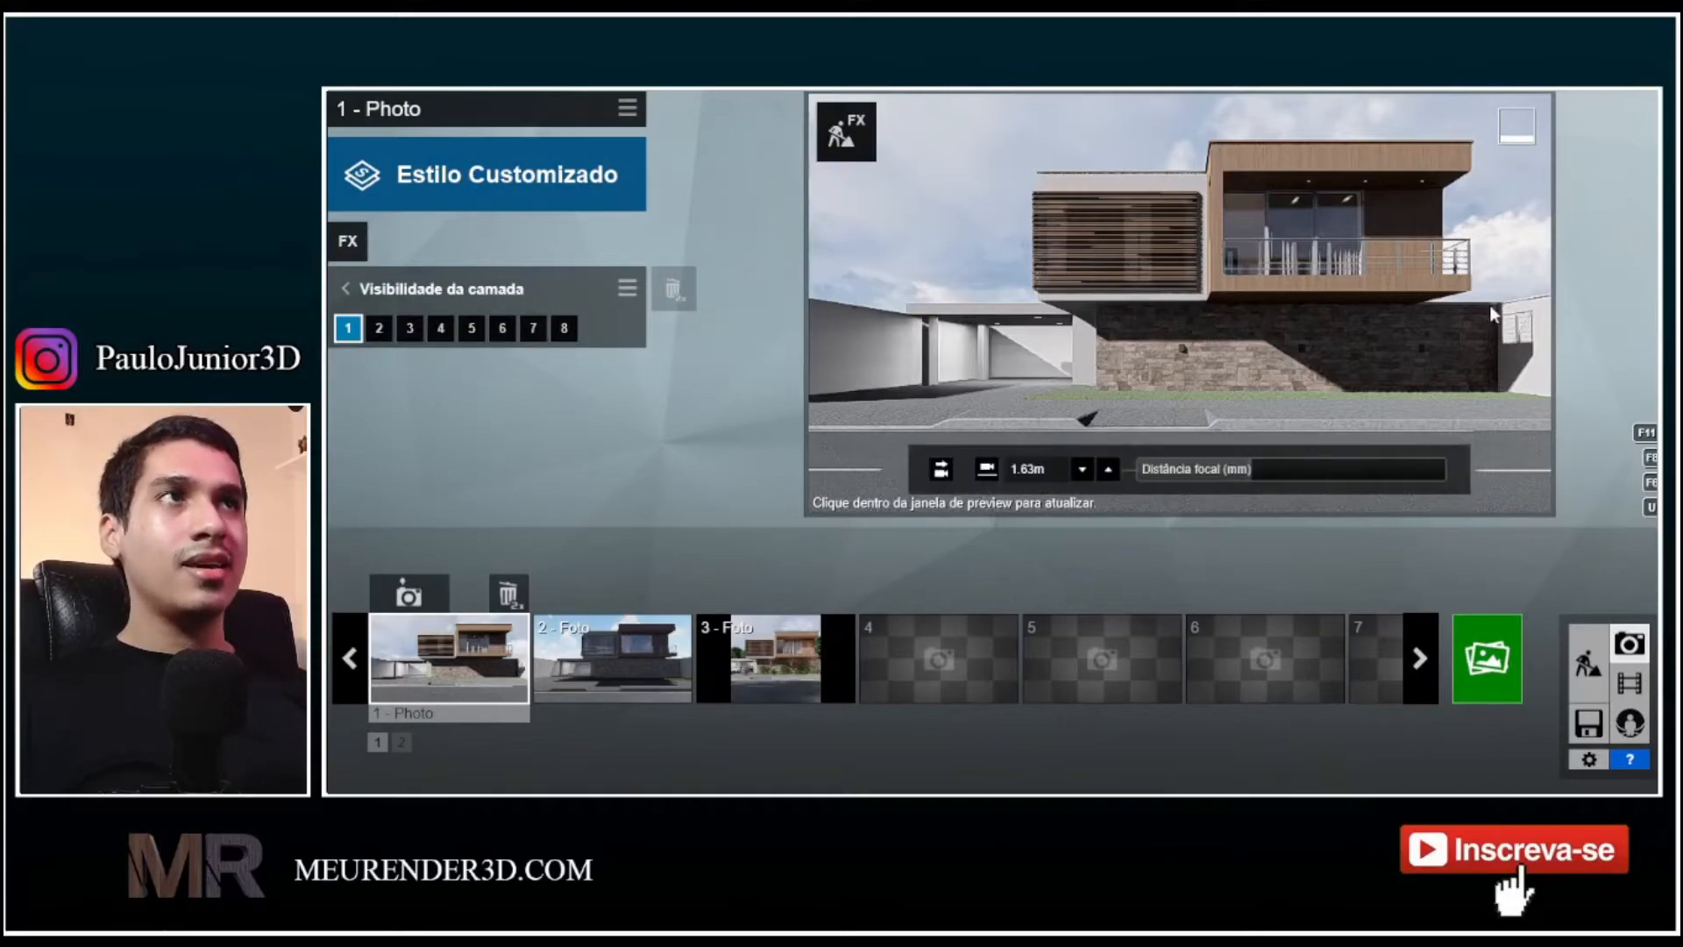
Return to Build mode and hide the cars layer and the fallen-leaves layer
left_click(1591, 666)
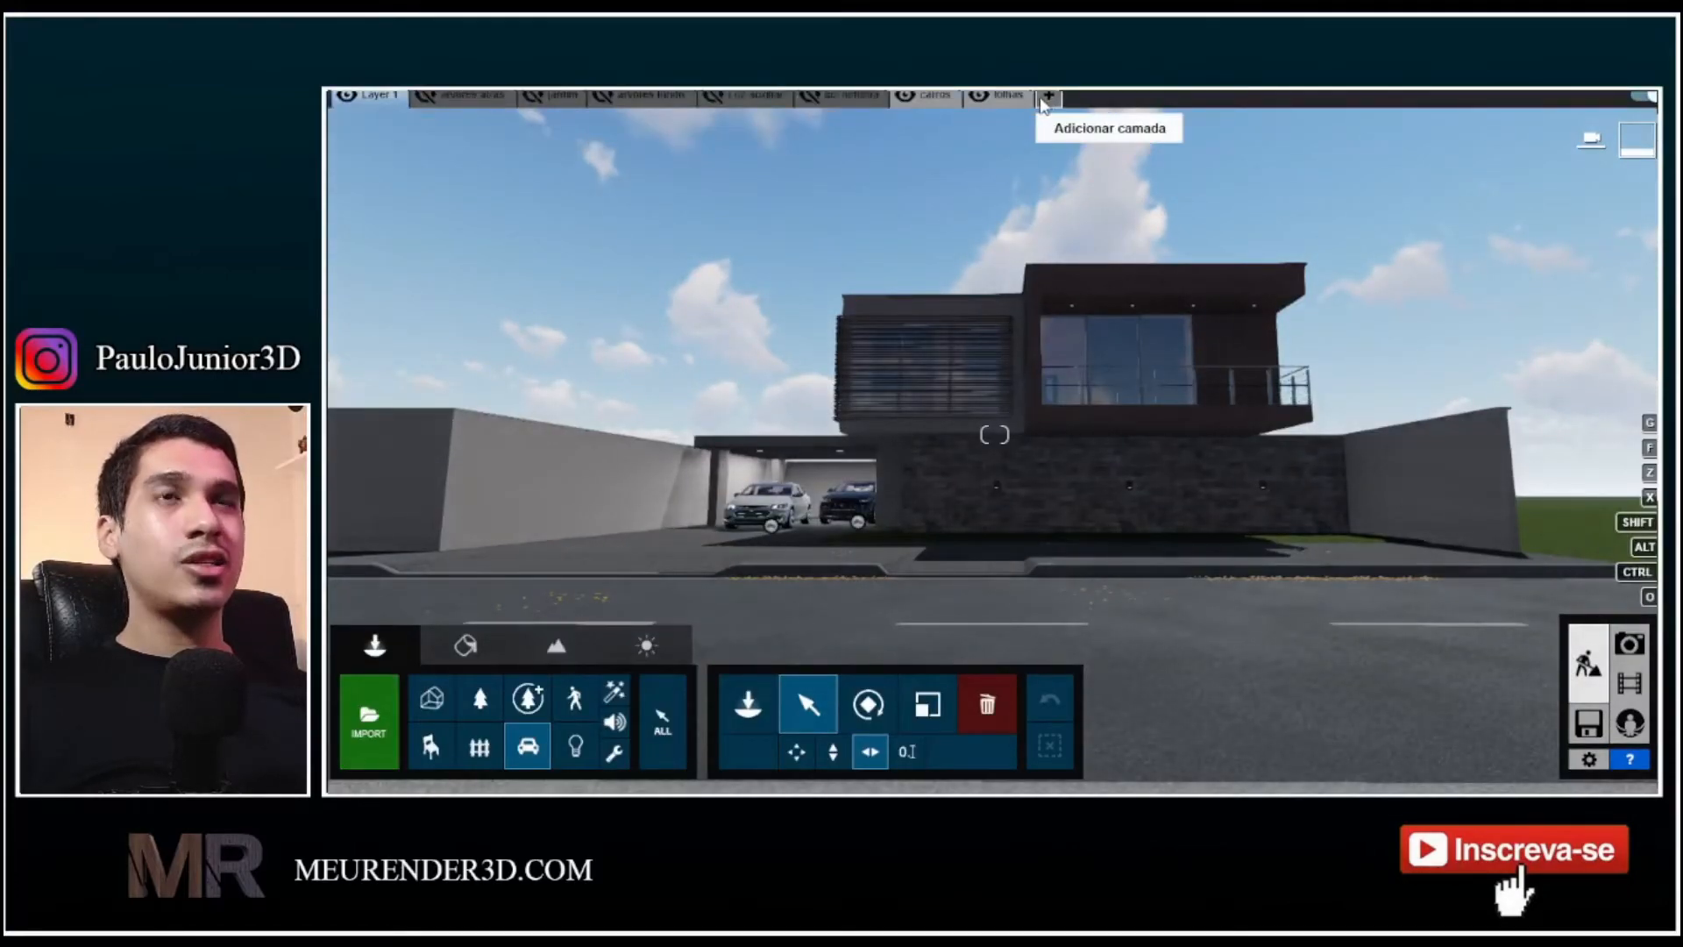
left_click(907, 98)
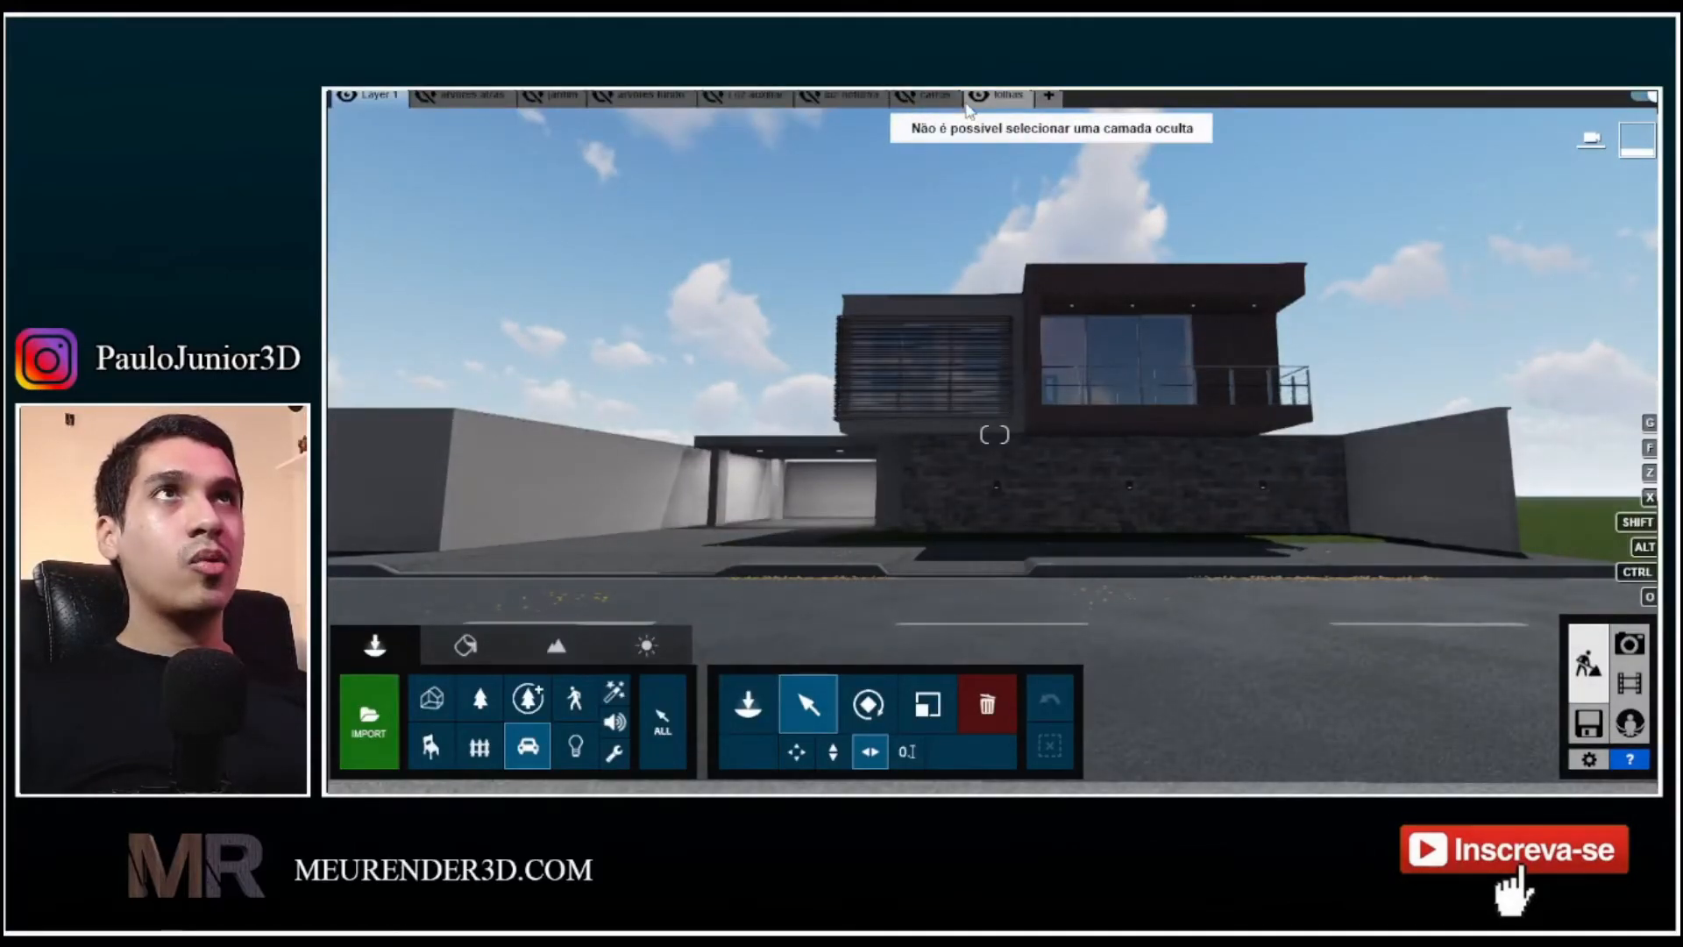
right_click_drag(1253, 521, 1259, 491)
key("q")
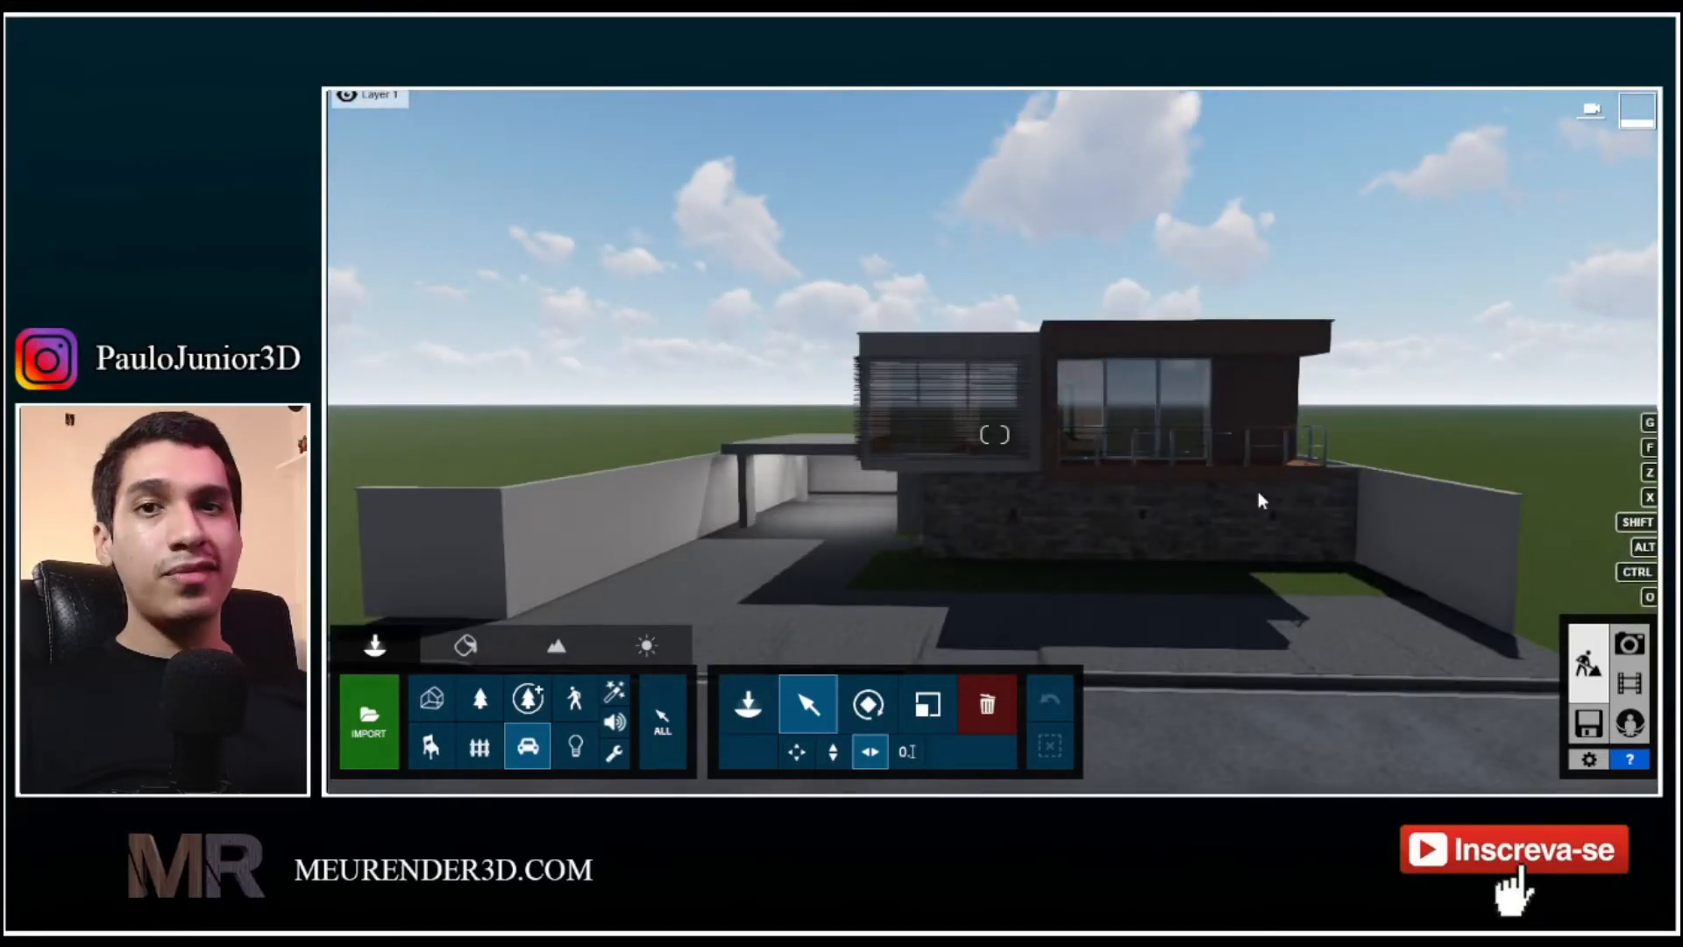
mouse_move(496, 114)
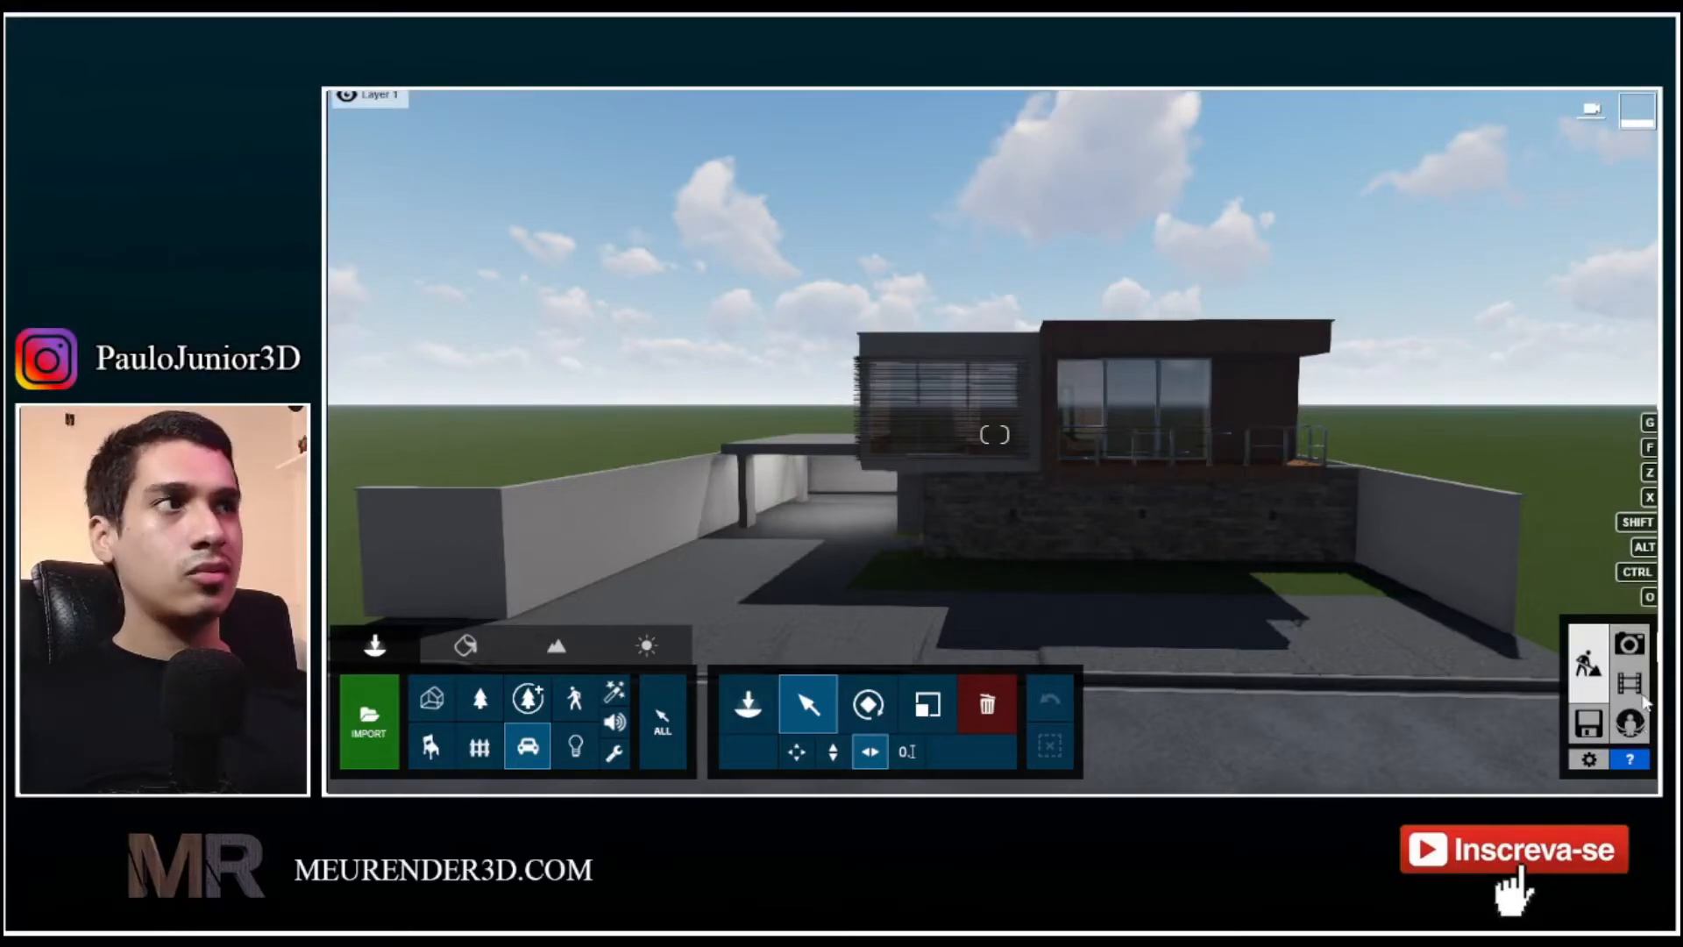
Go back to Photo mode, restore the camera of photo 1 and make layer 2 visible in its layer visibility effect
left_click(1629, 644)
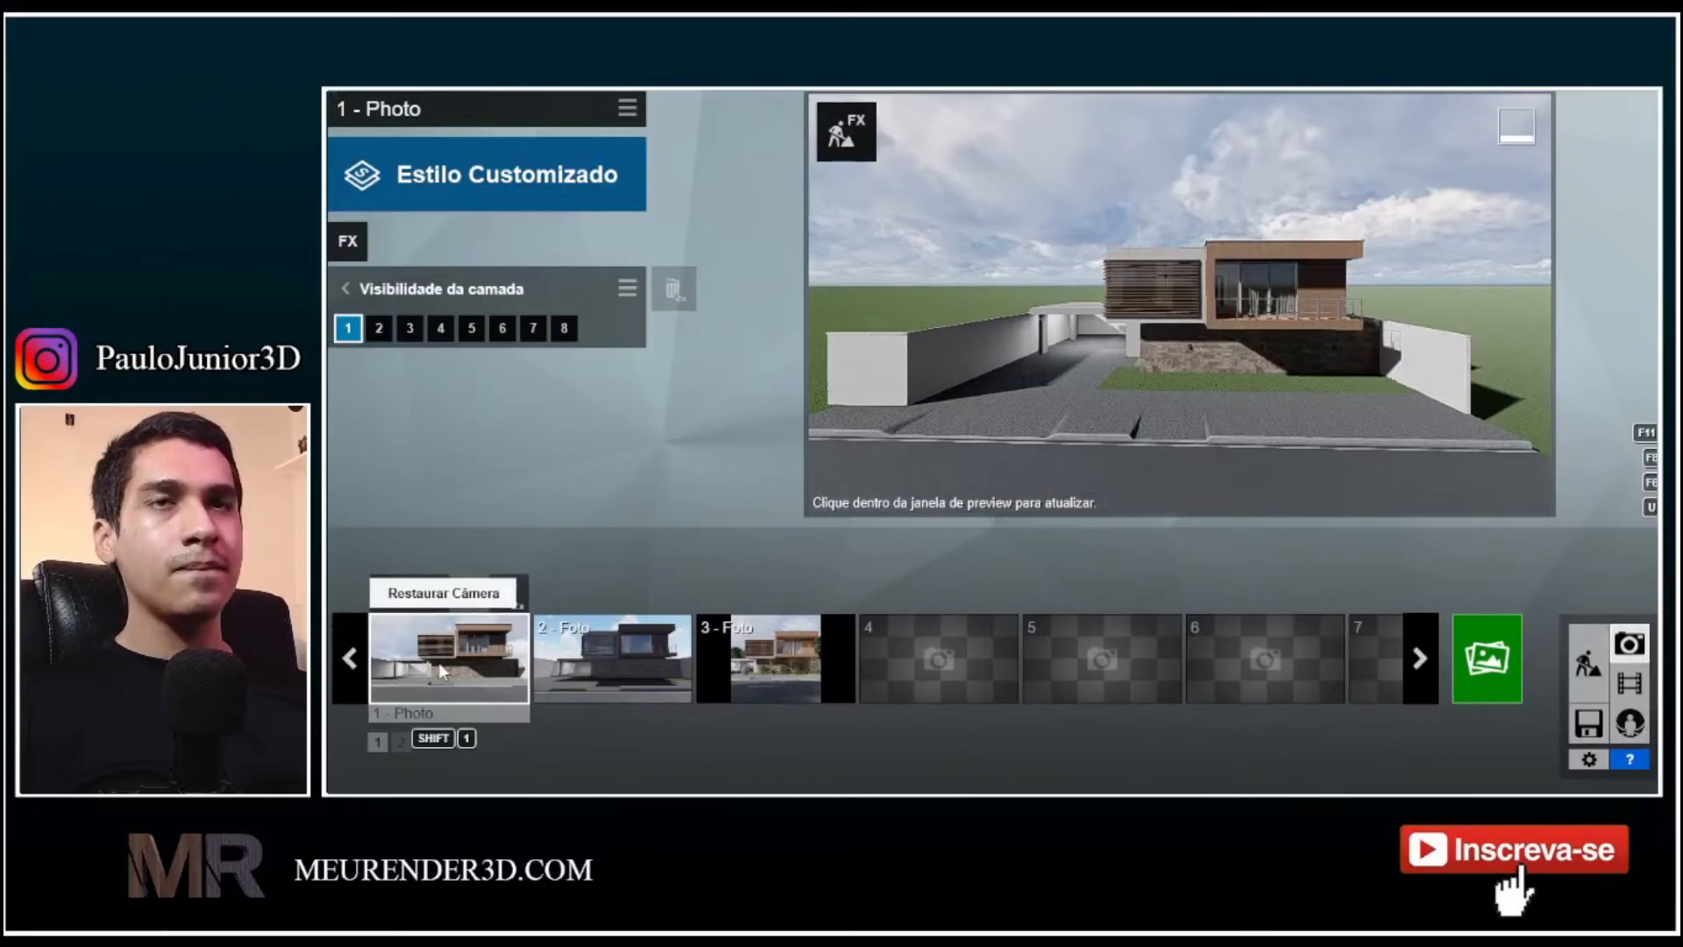
left_click(405, 665)
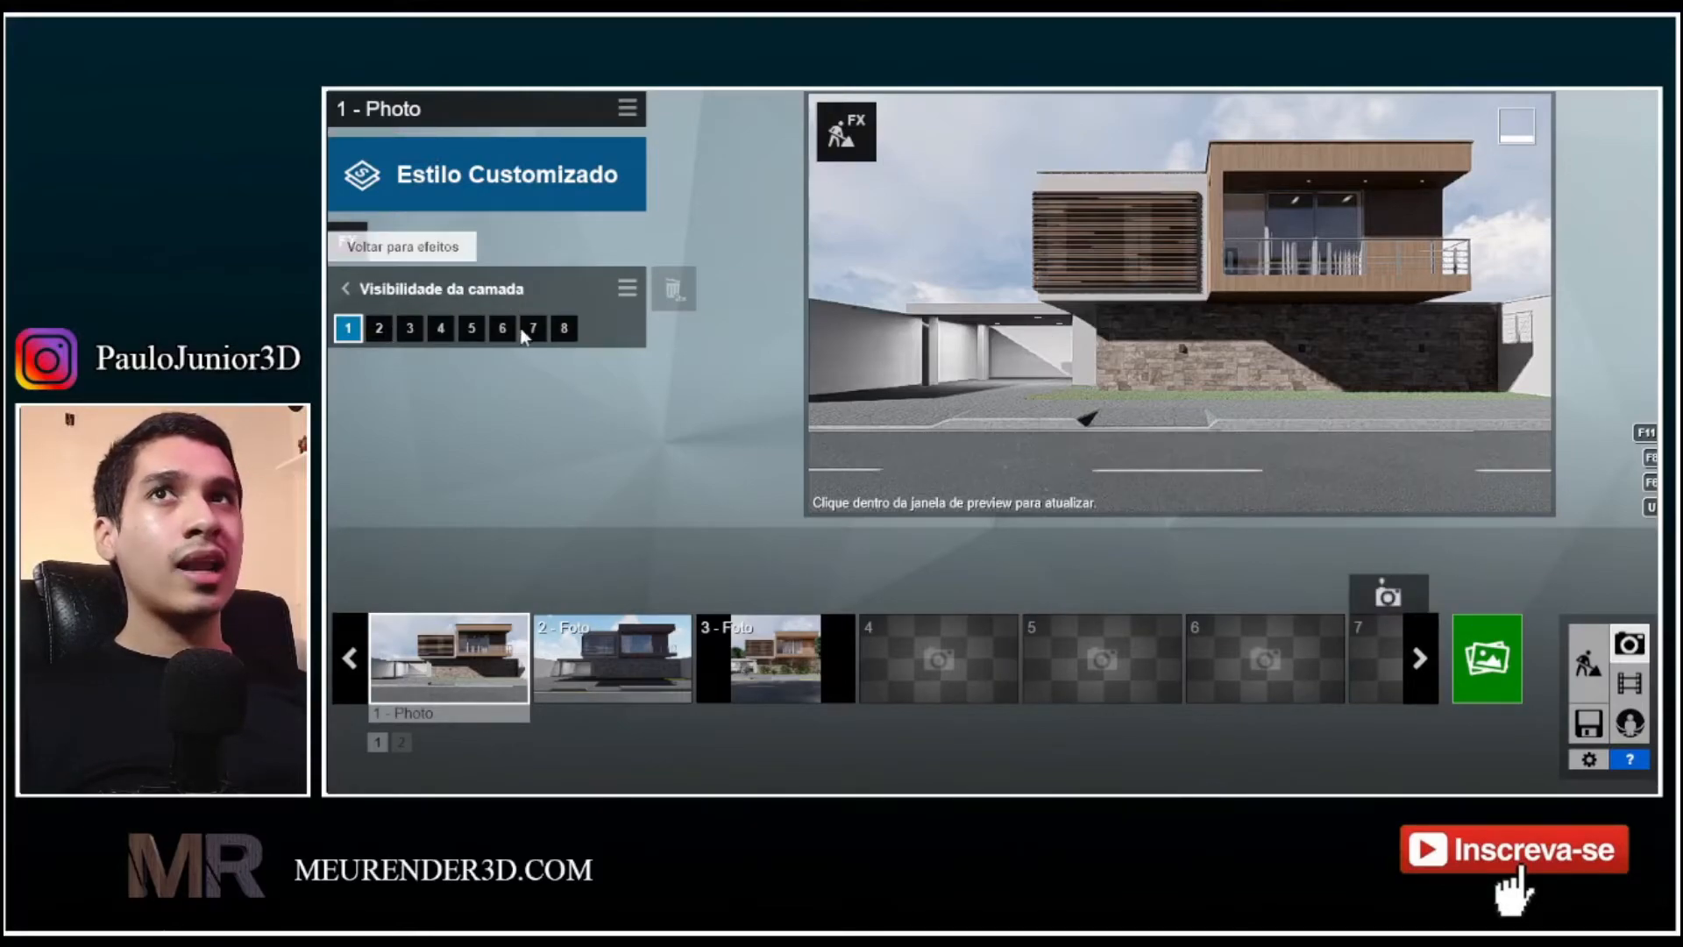
left_click(380, 328)
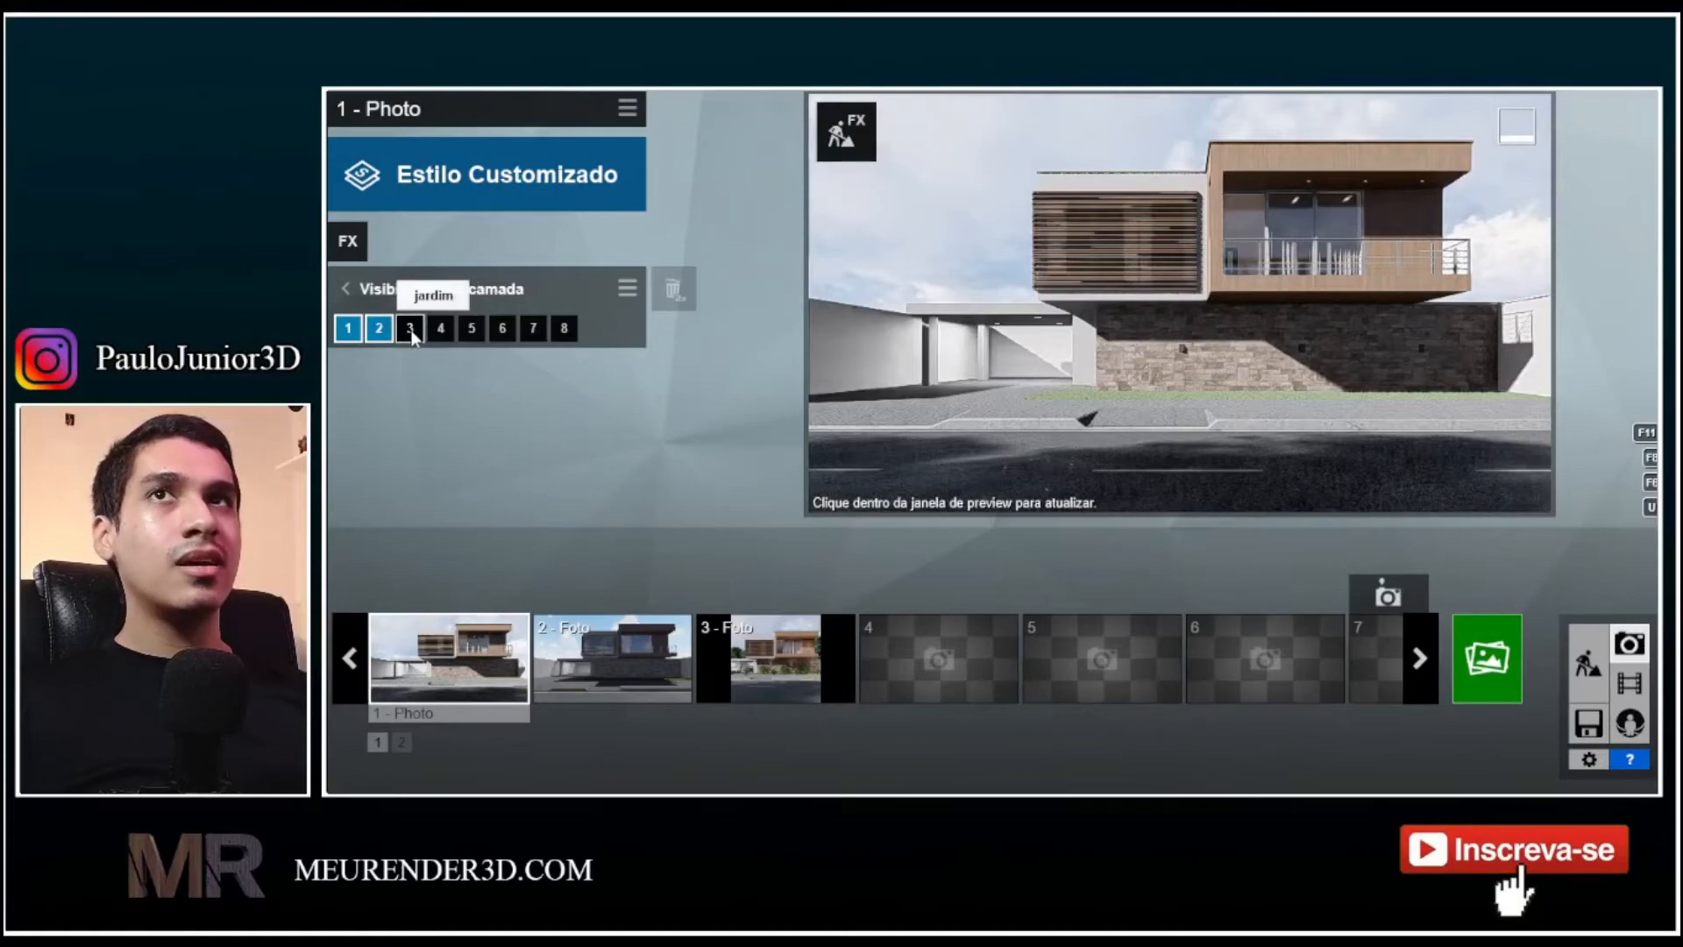
Show the jardim layer (3) briefly and hide it again, and make the arvores fundo layer (4) visible in photo 1
left_click(410, 331)
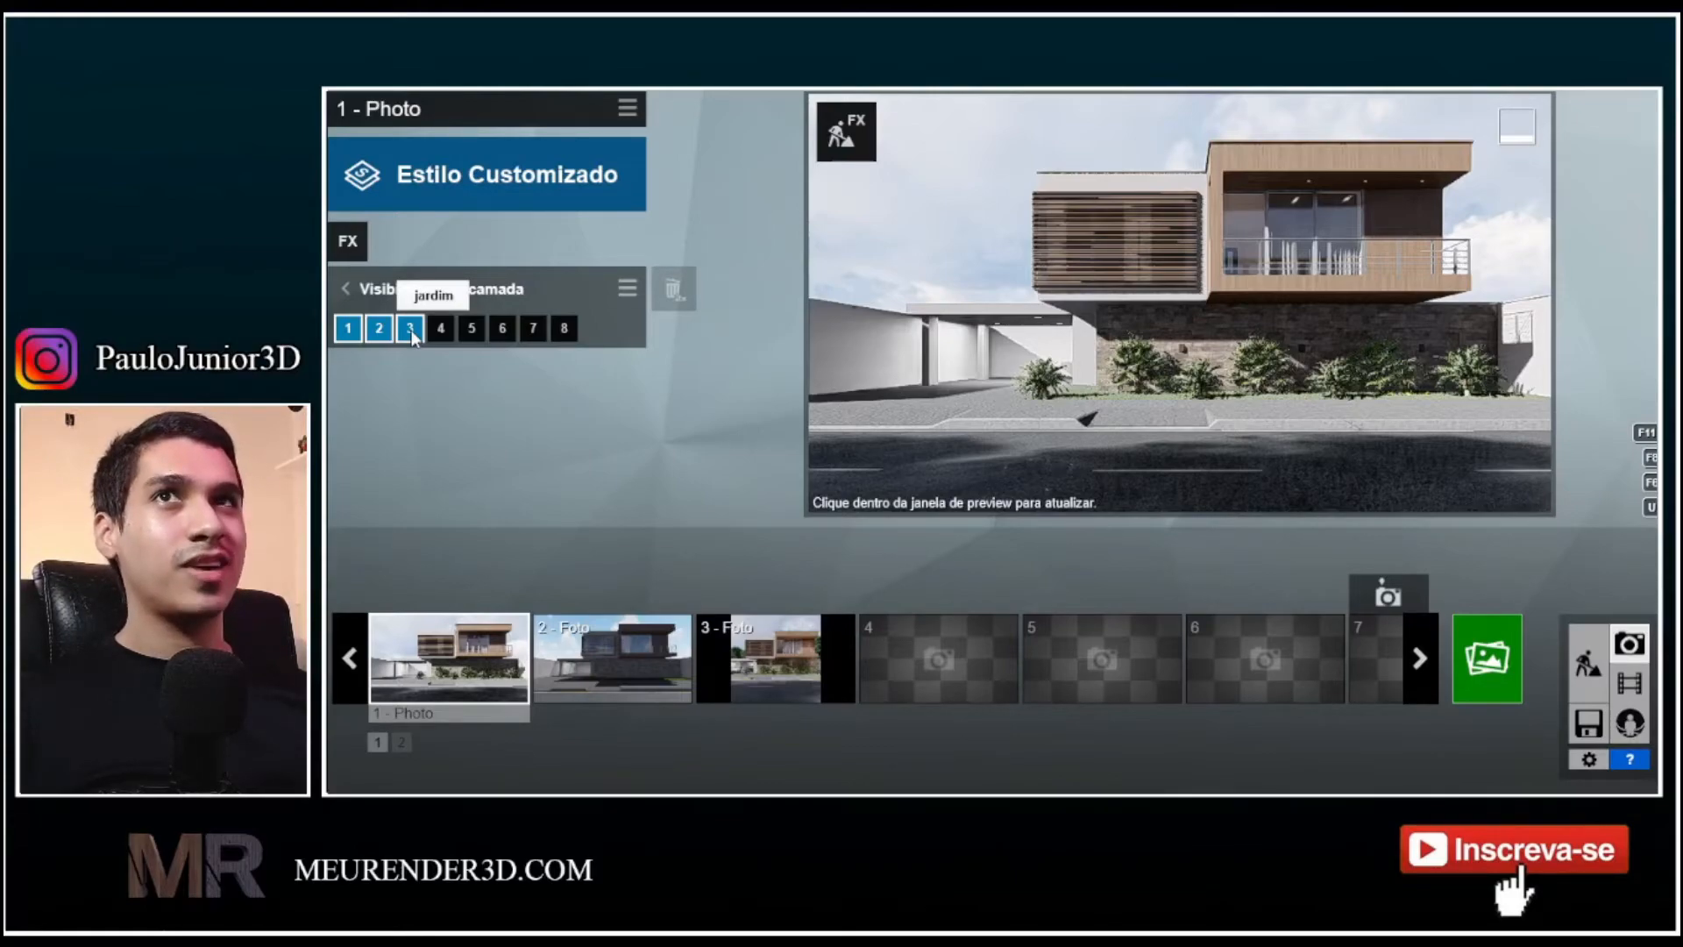
left_click(410, 329)
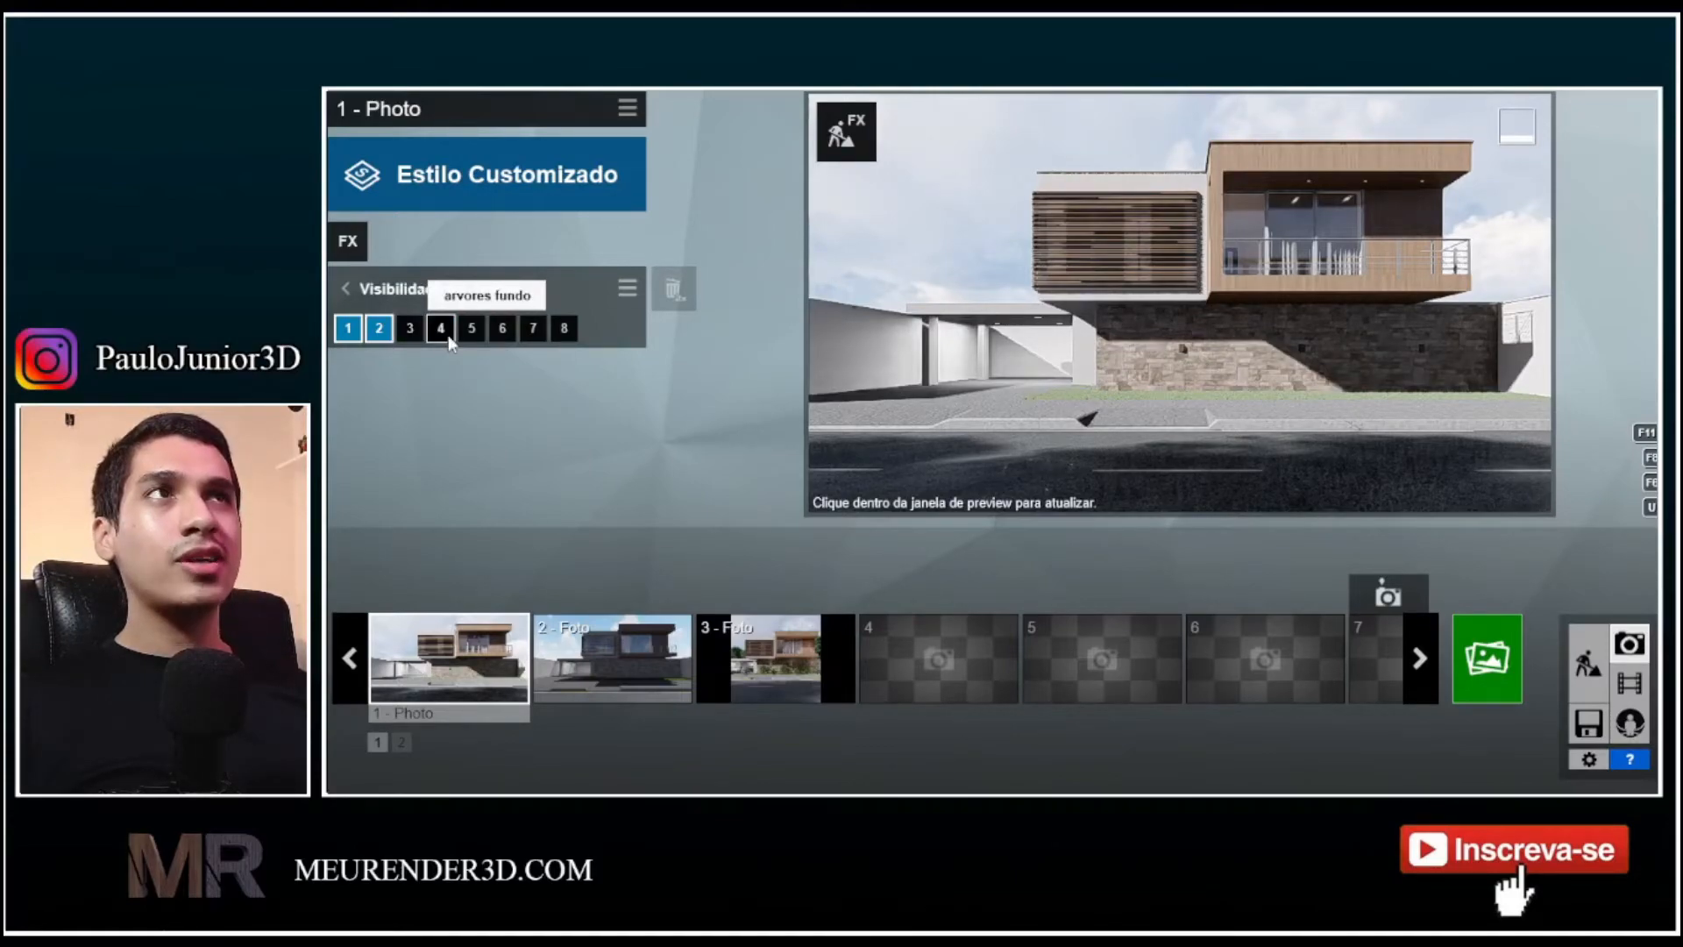
left_click(441, 329)
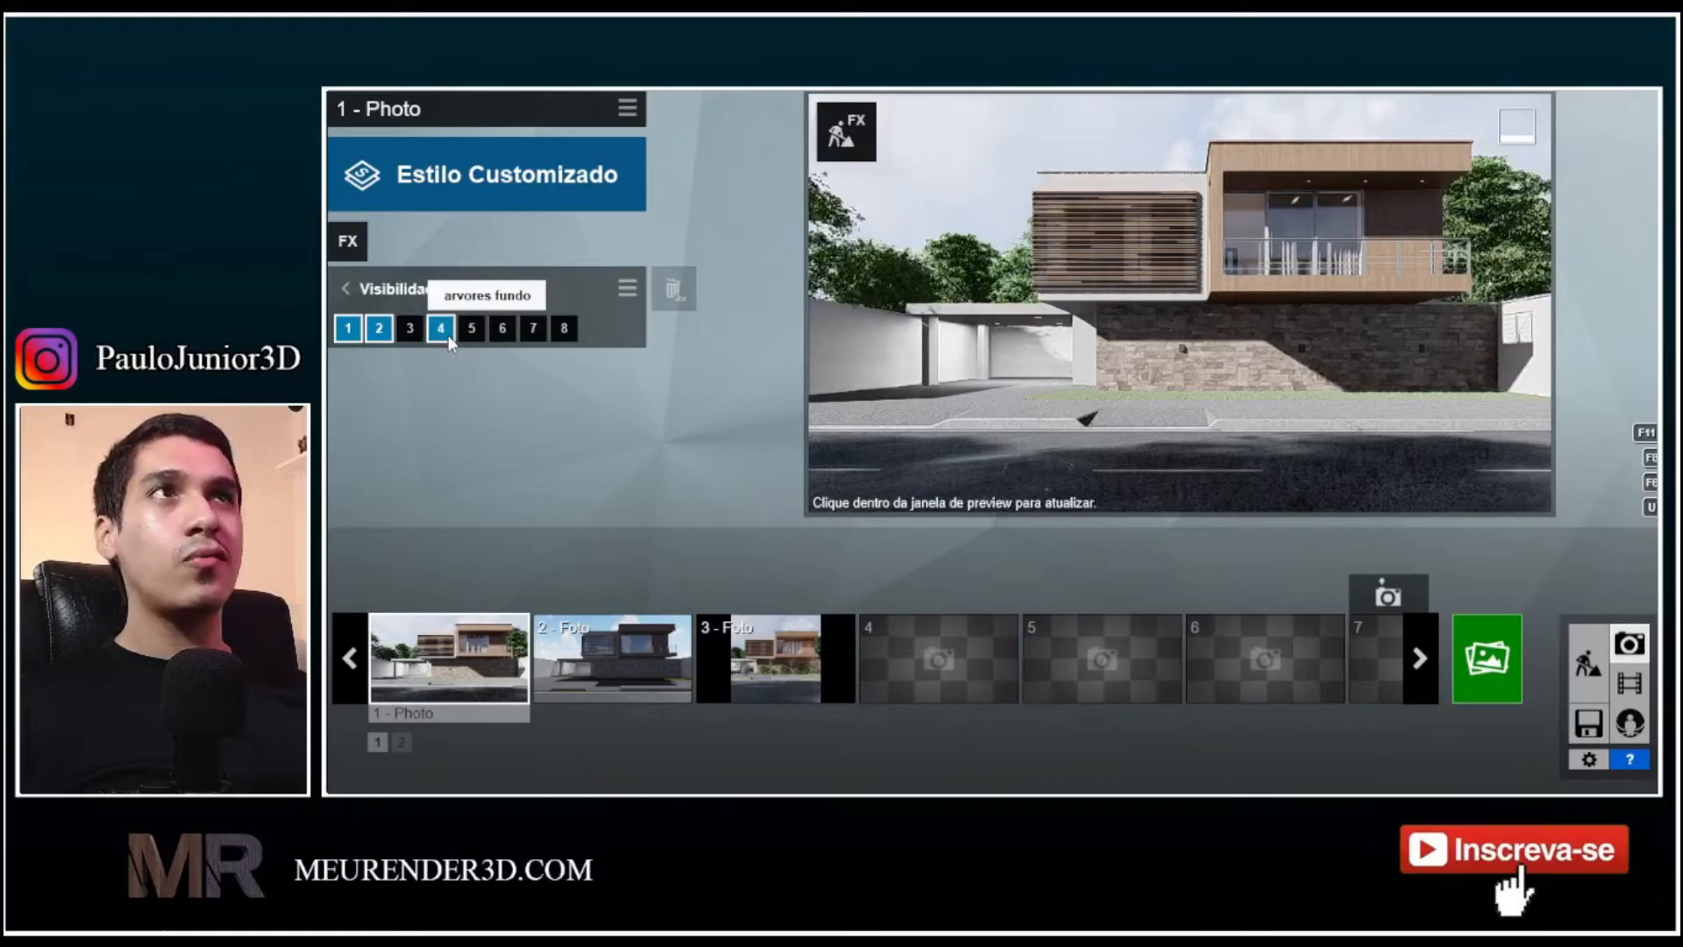
Toggle the arvores fundo layer (4) and the jardim layer (3) of photo 1 on and off, leaving both hidden
left_click(447, 333)
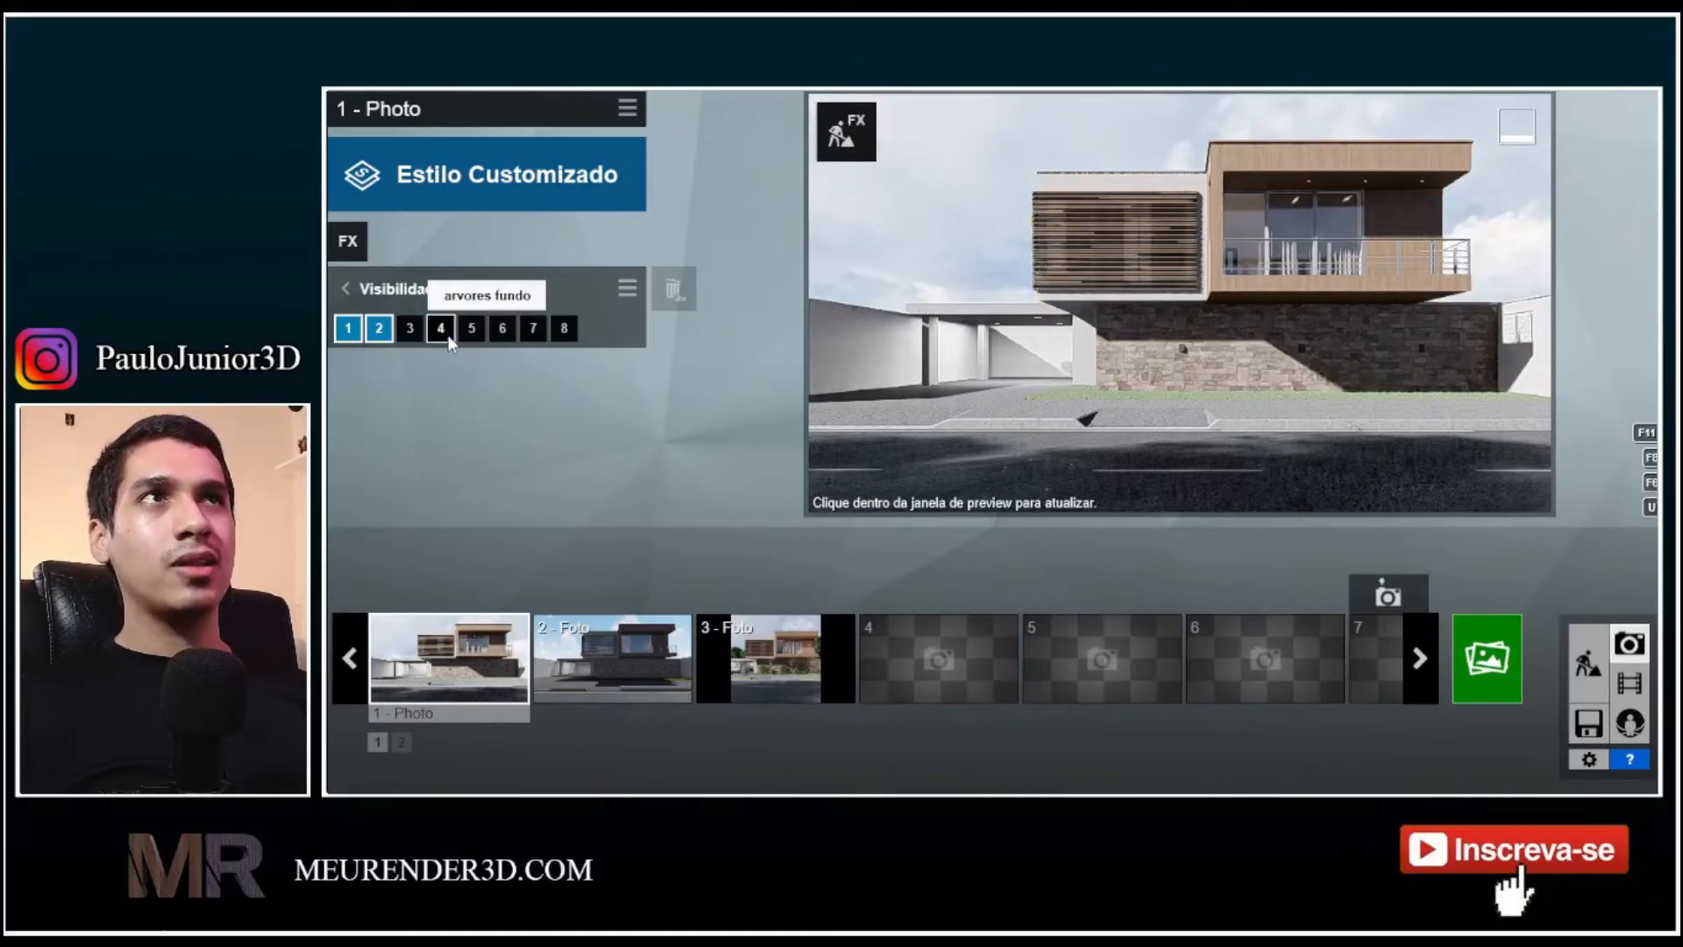
left_click(438, 328)
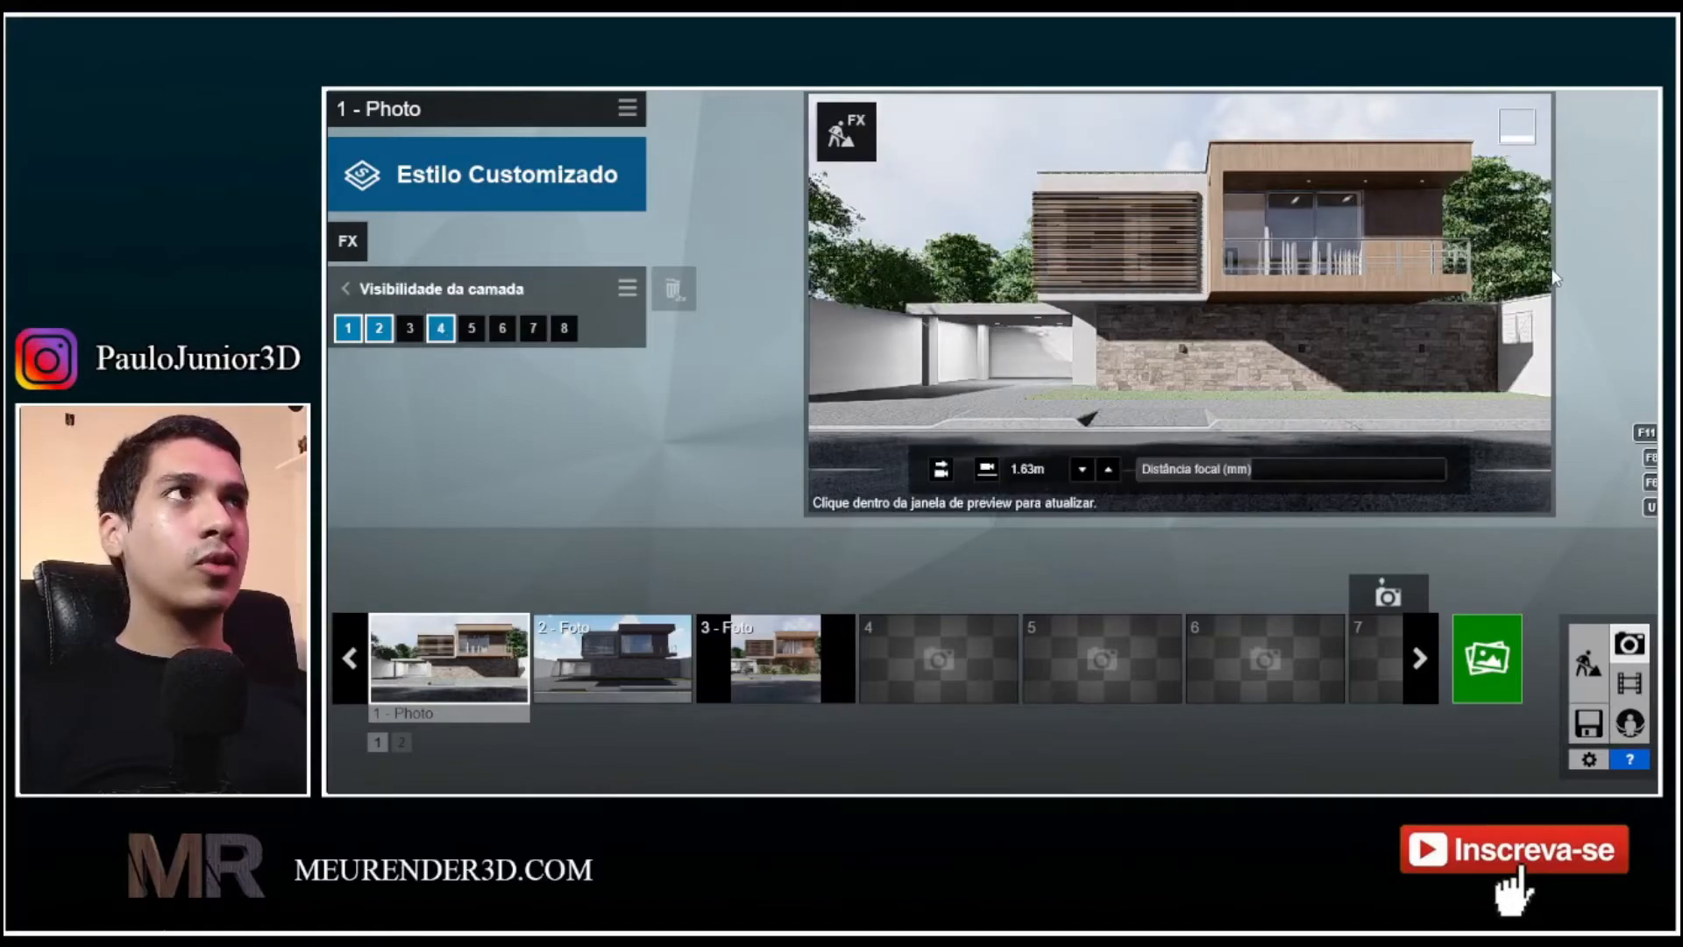
left_click(442, 333)
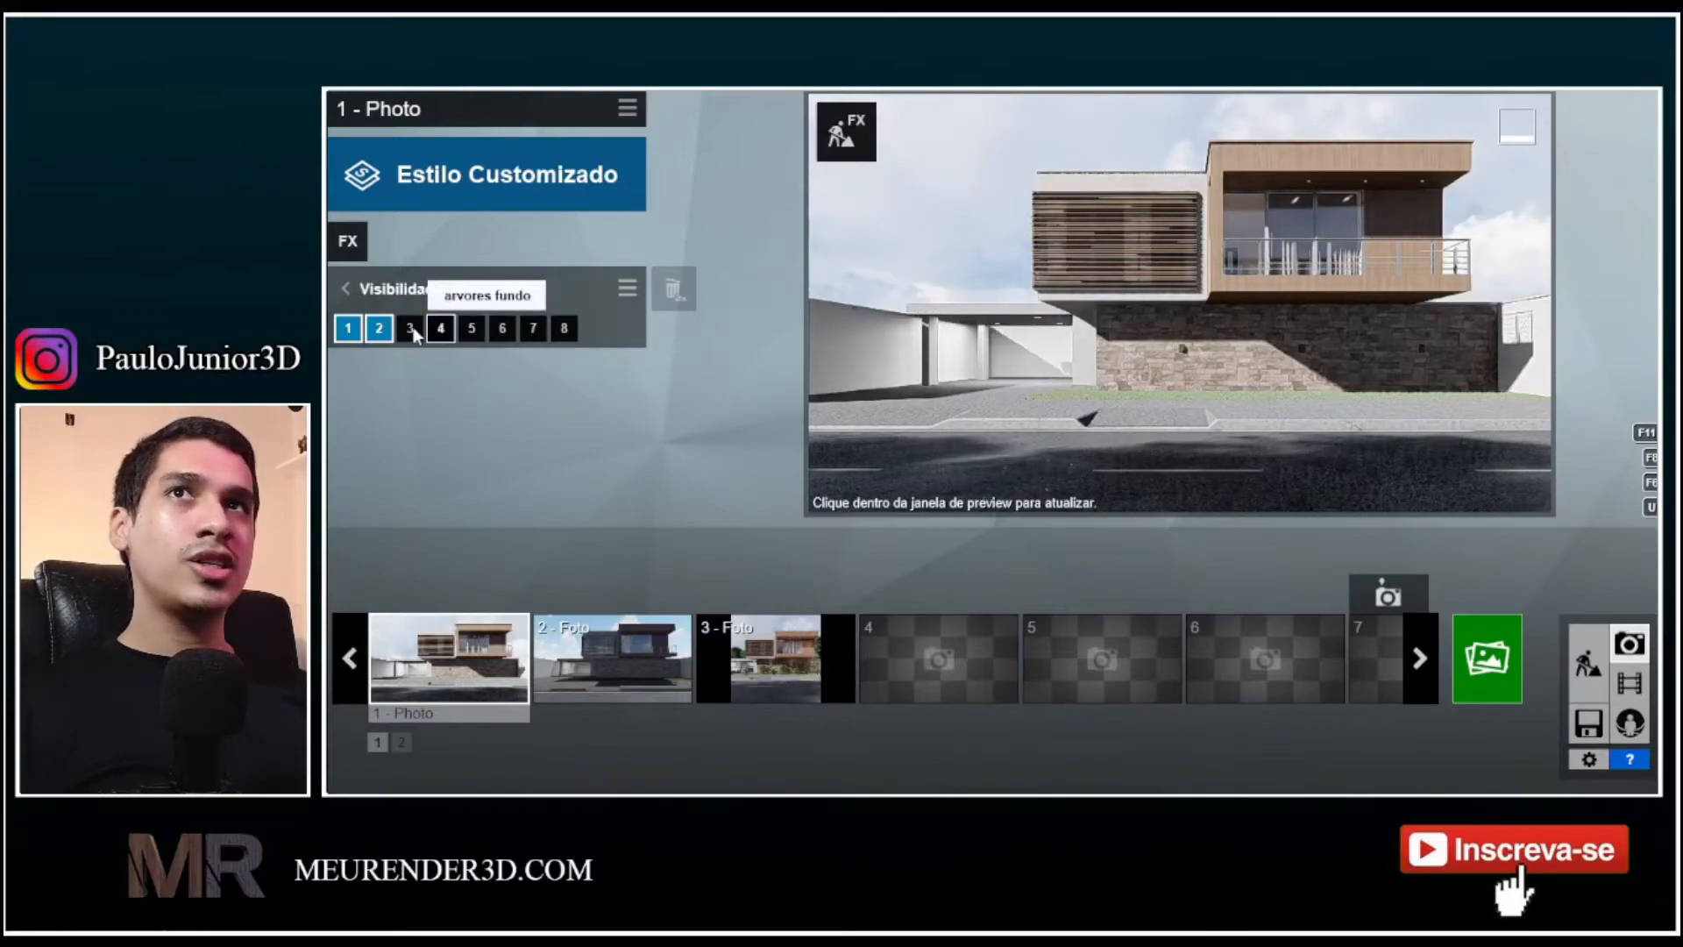
left_click(412, 332)
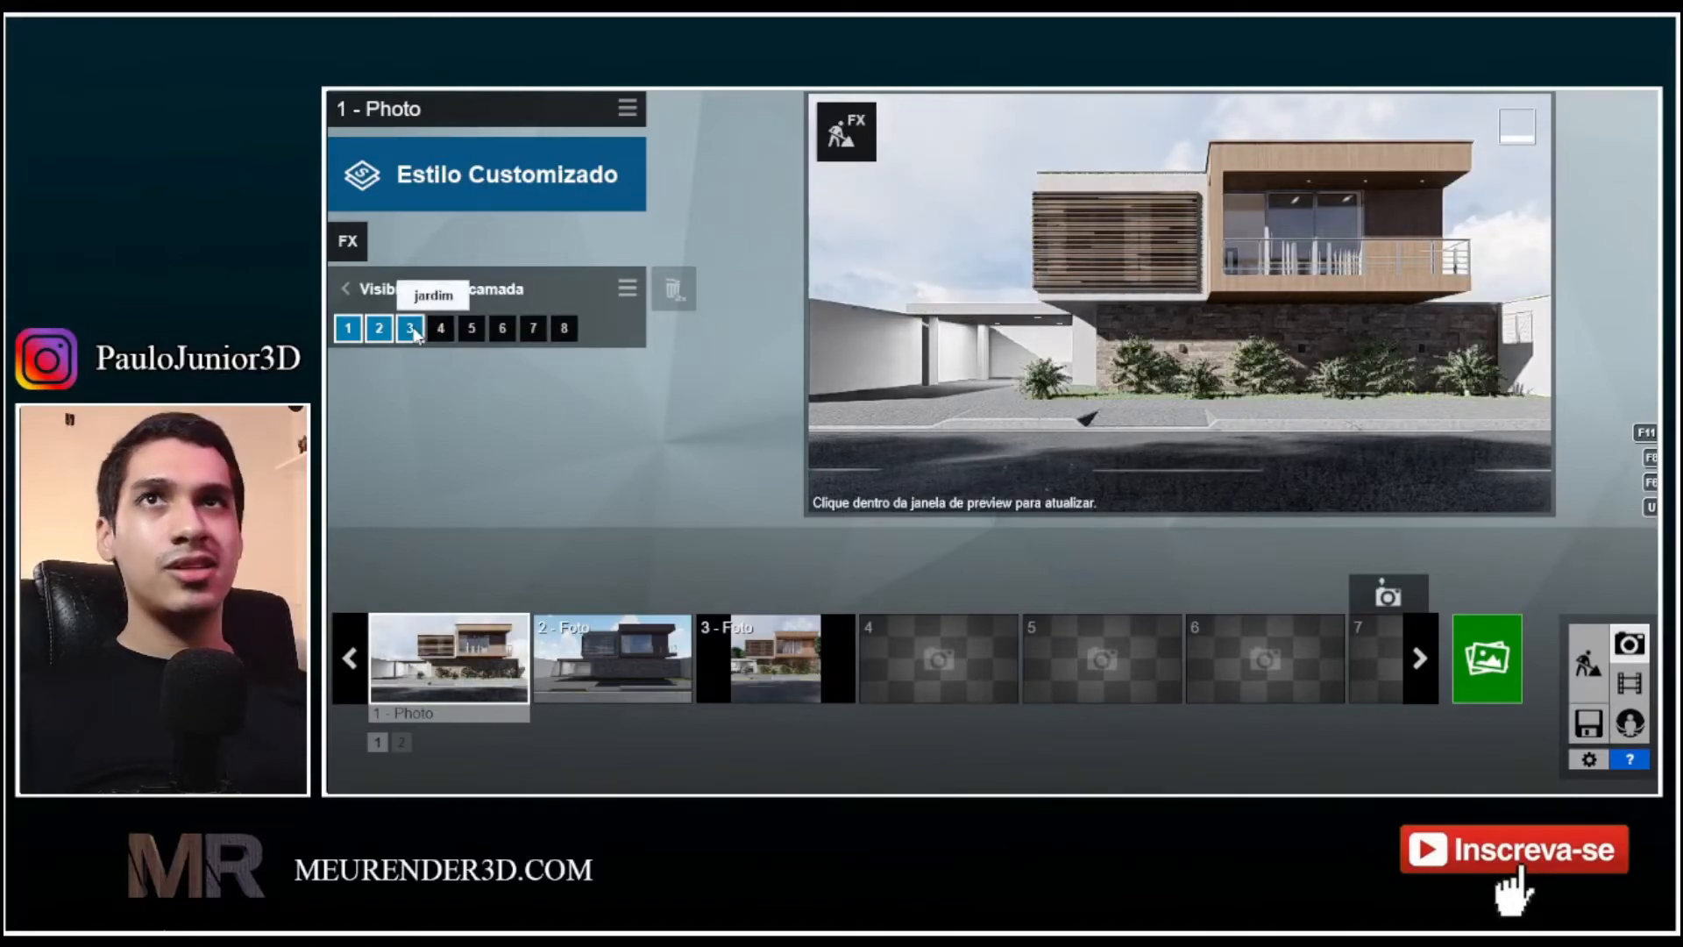
left_click(412, 332)
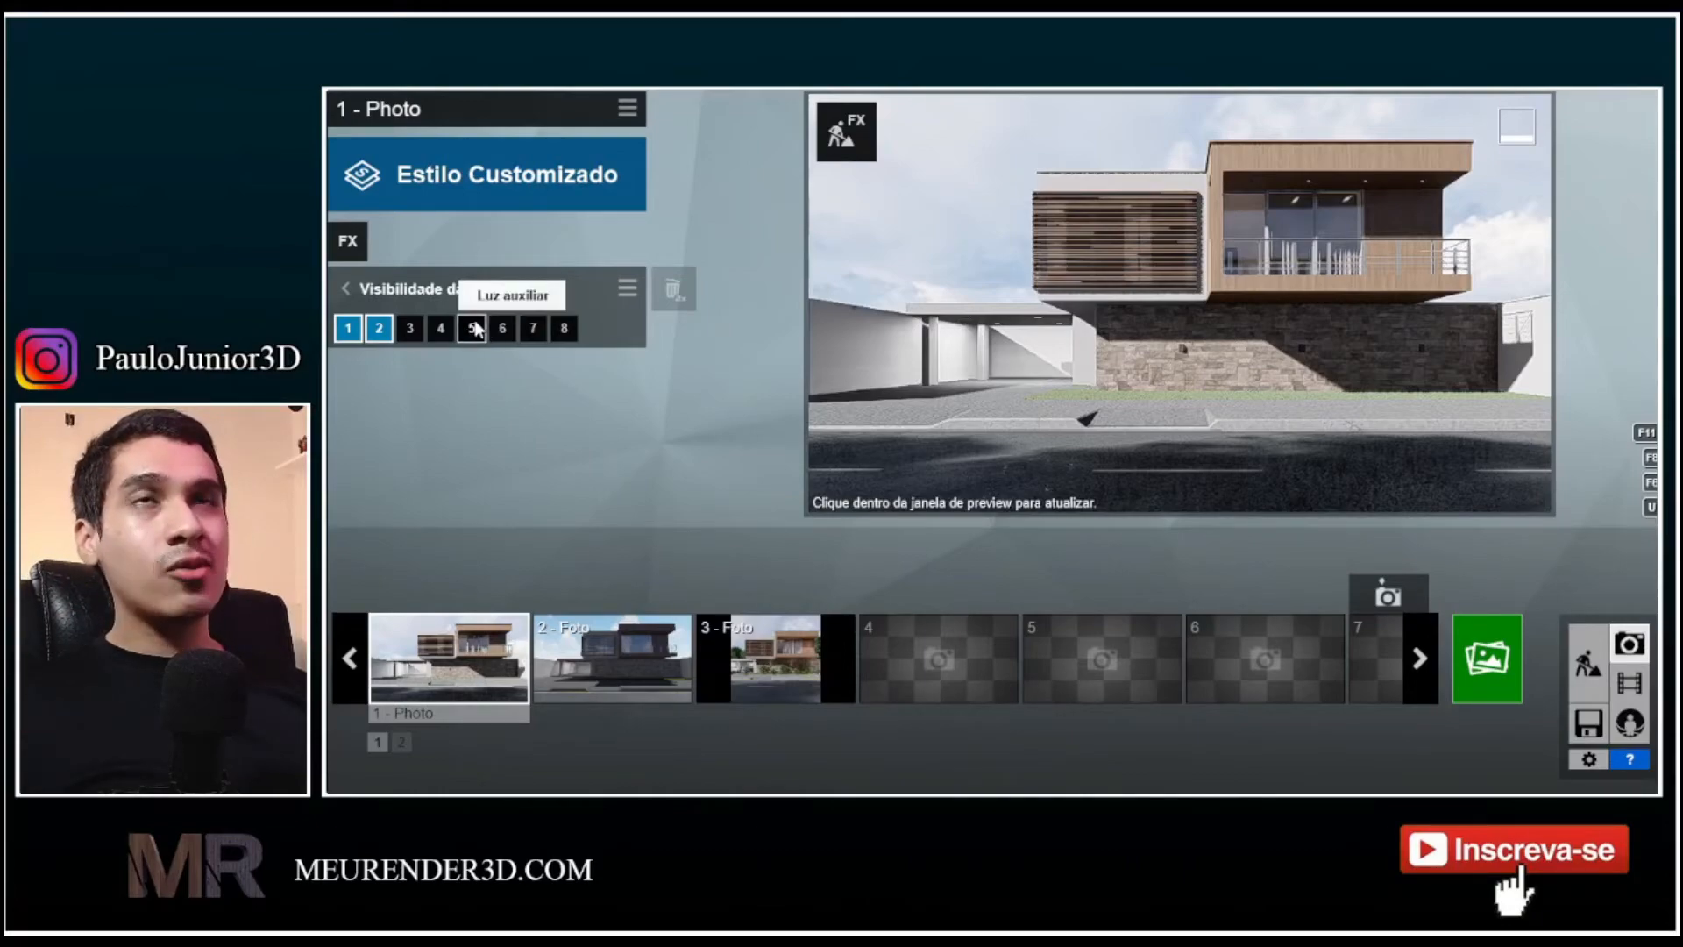
Compare photo 1 with and without the Luz auxiliar layer (5) and leave that layer visible
mouse_move(1364, 207)
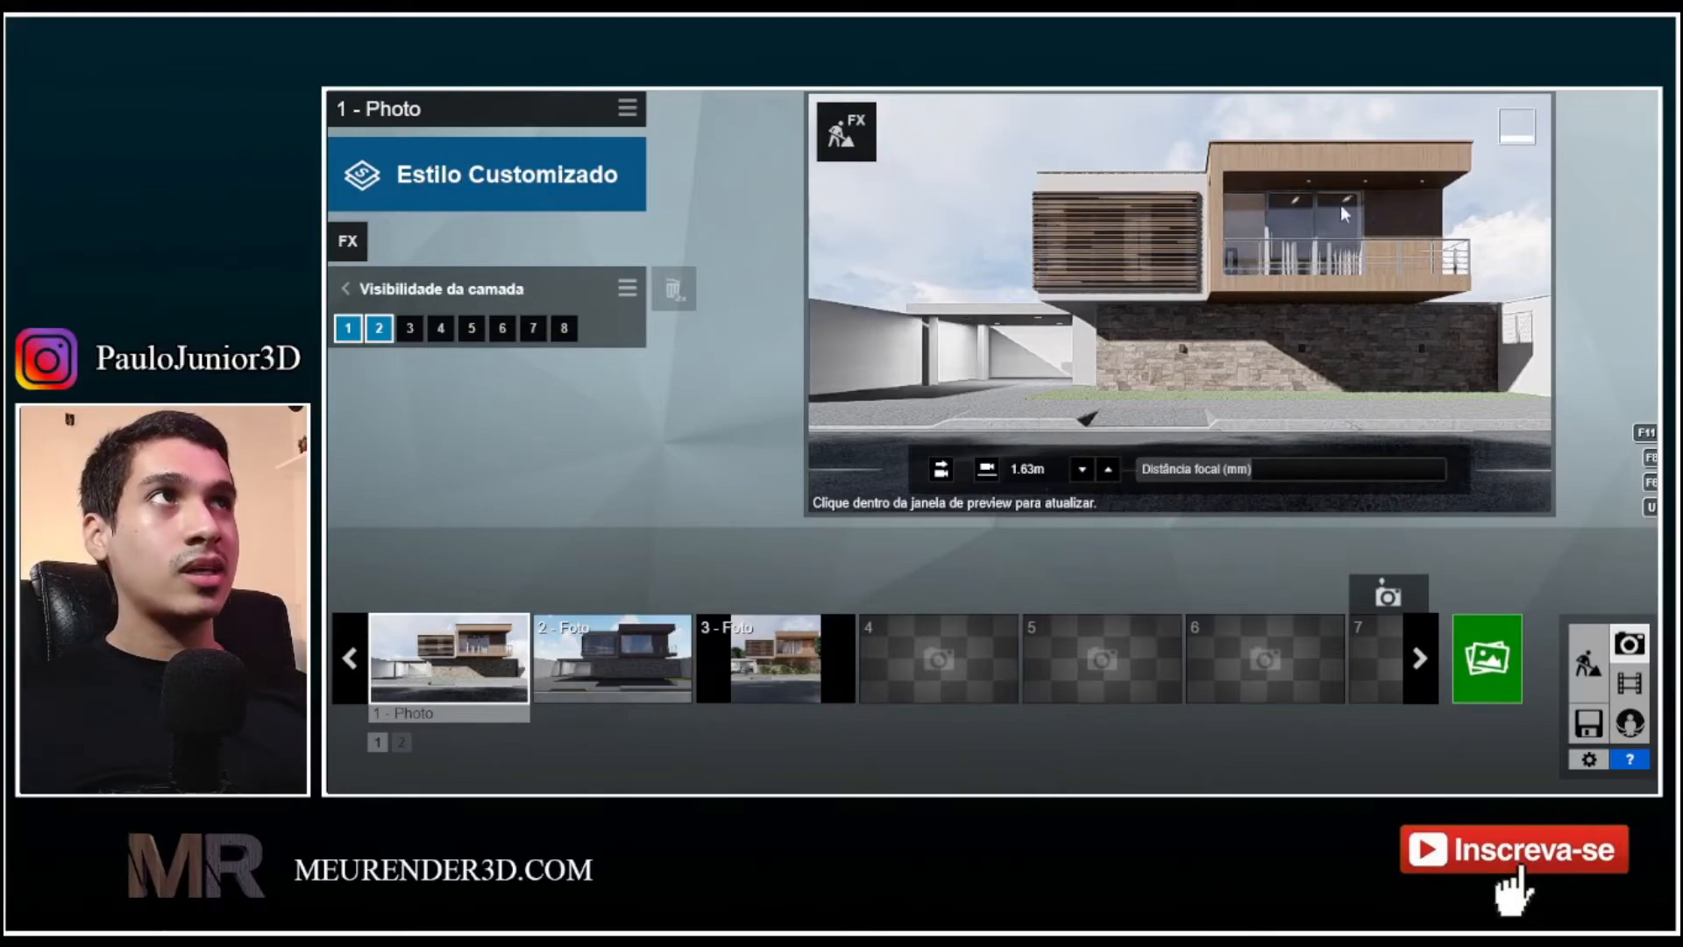
left_click(477, 330)
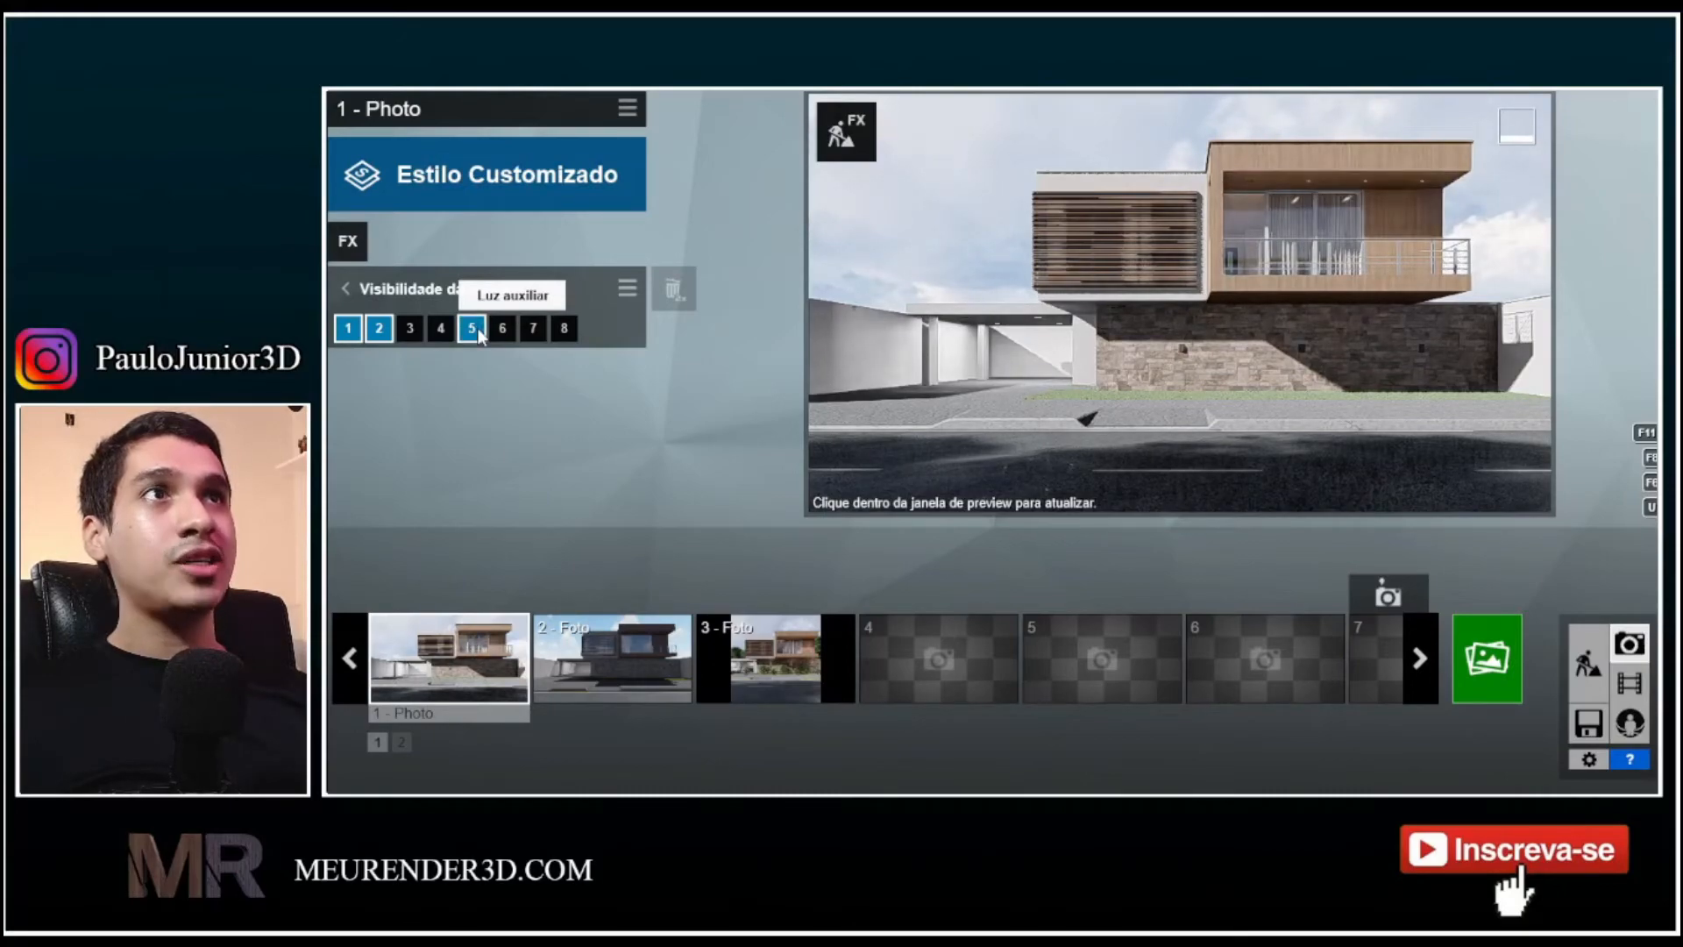
left_click(477, 329)
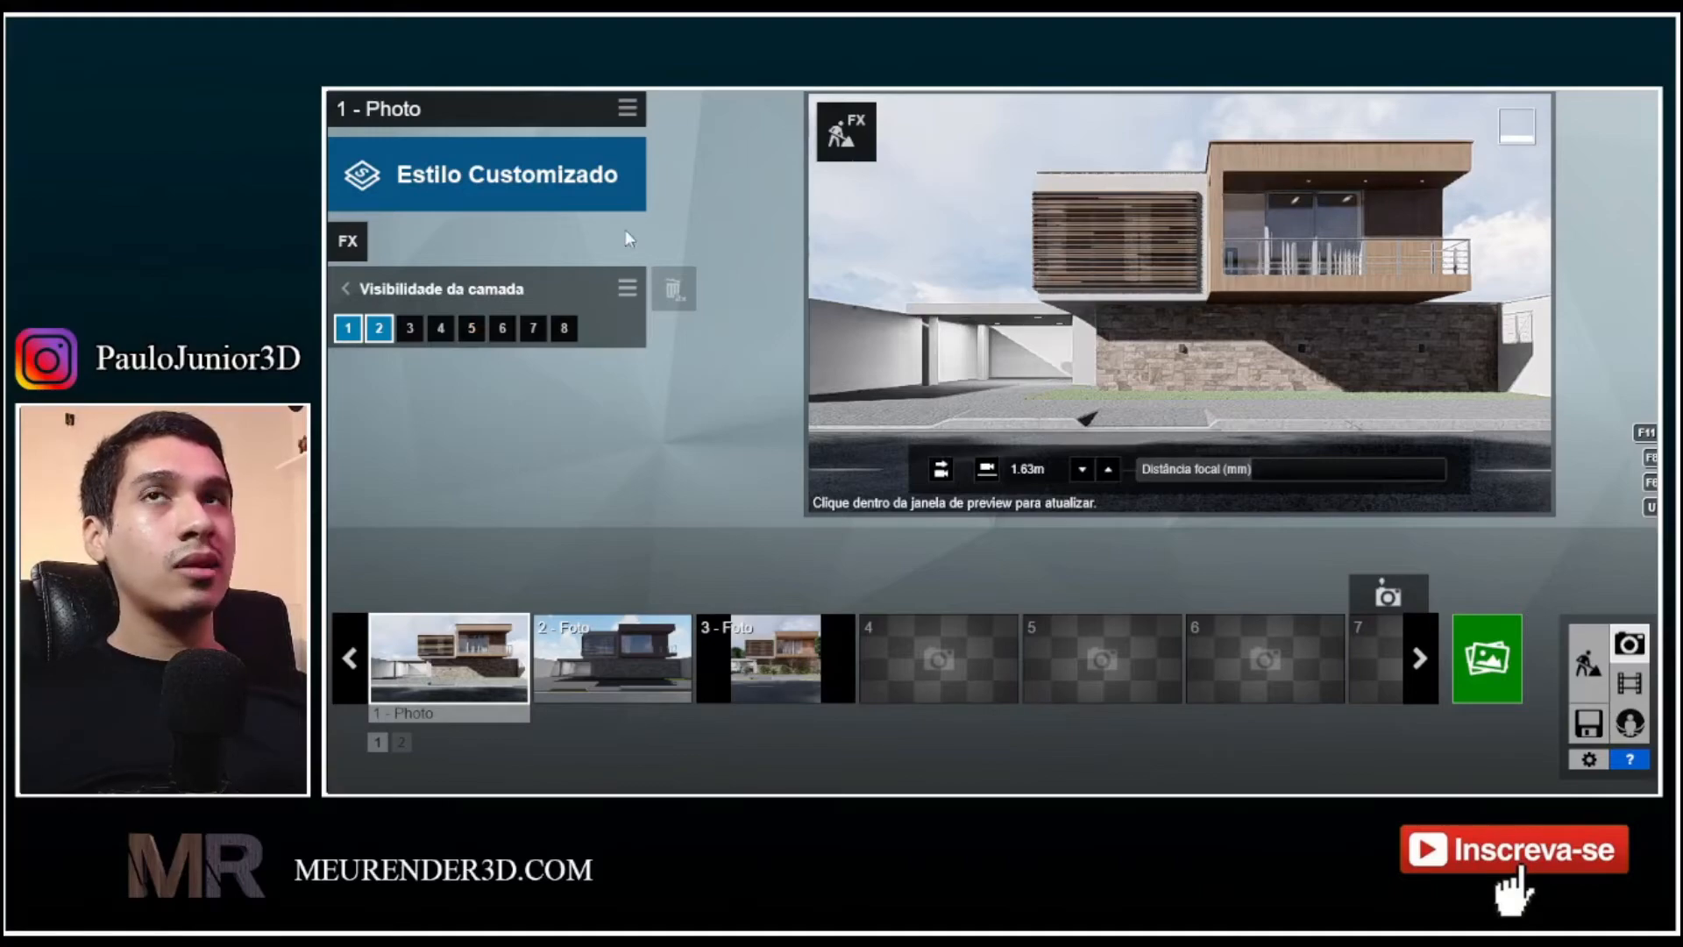
left_click(474, 333)
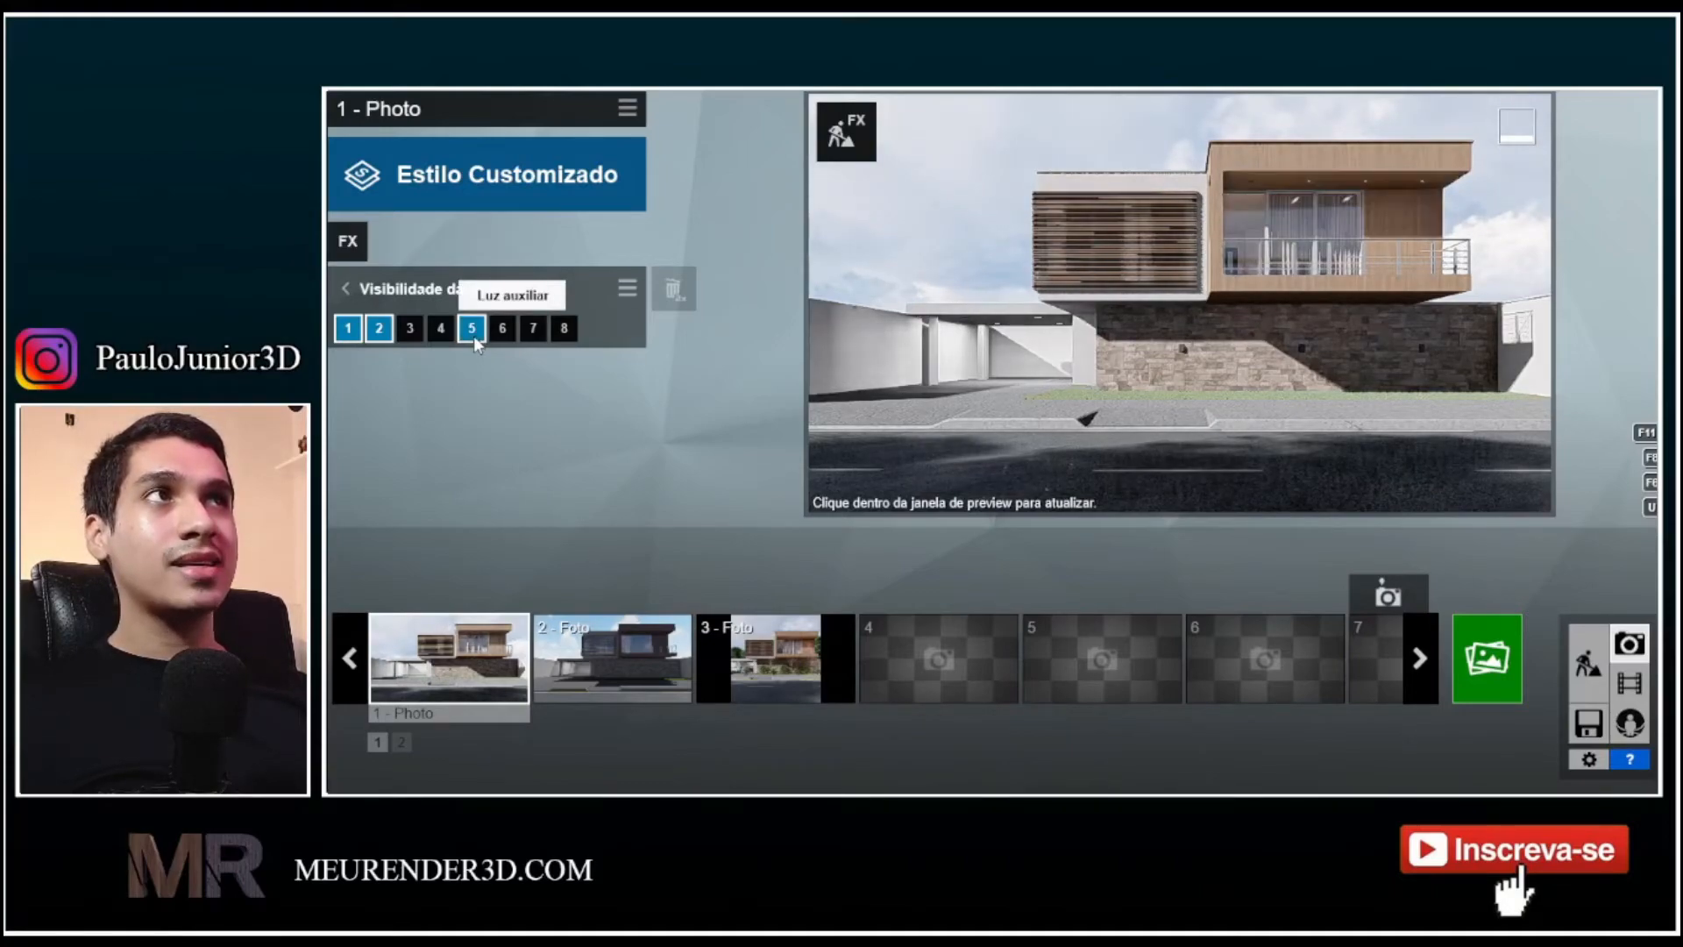
Switch to Build mode and select the area lights at the garage and the upper-floor balcony to inspect them
left_click(1582, 654)
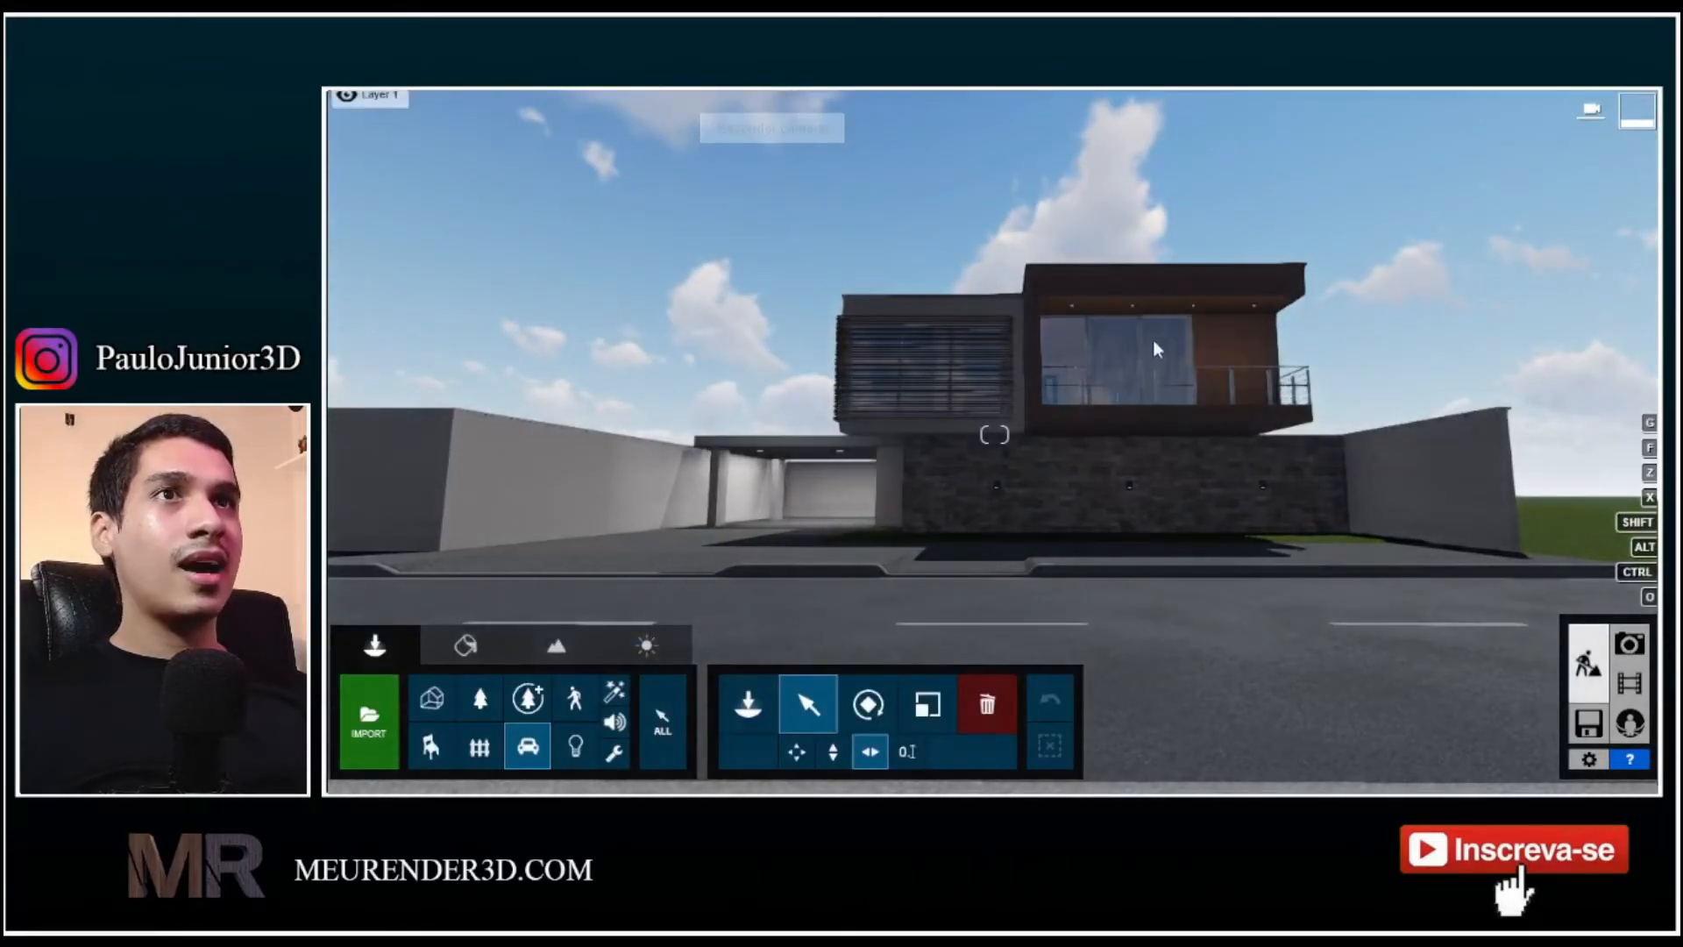
left_click(574, 745)
left_click(805, 482)
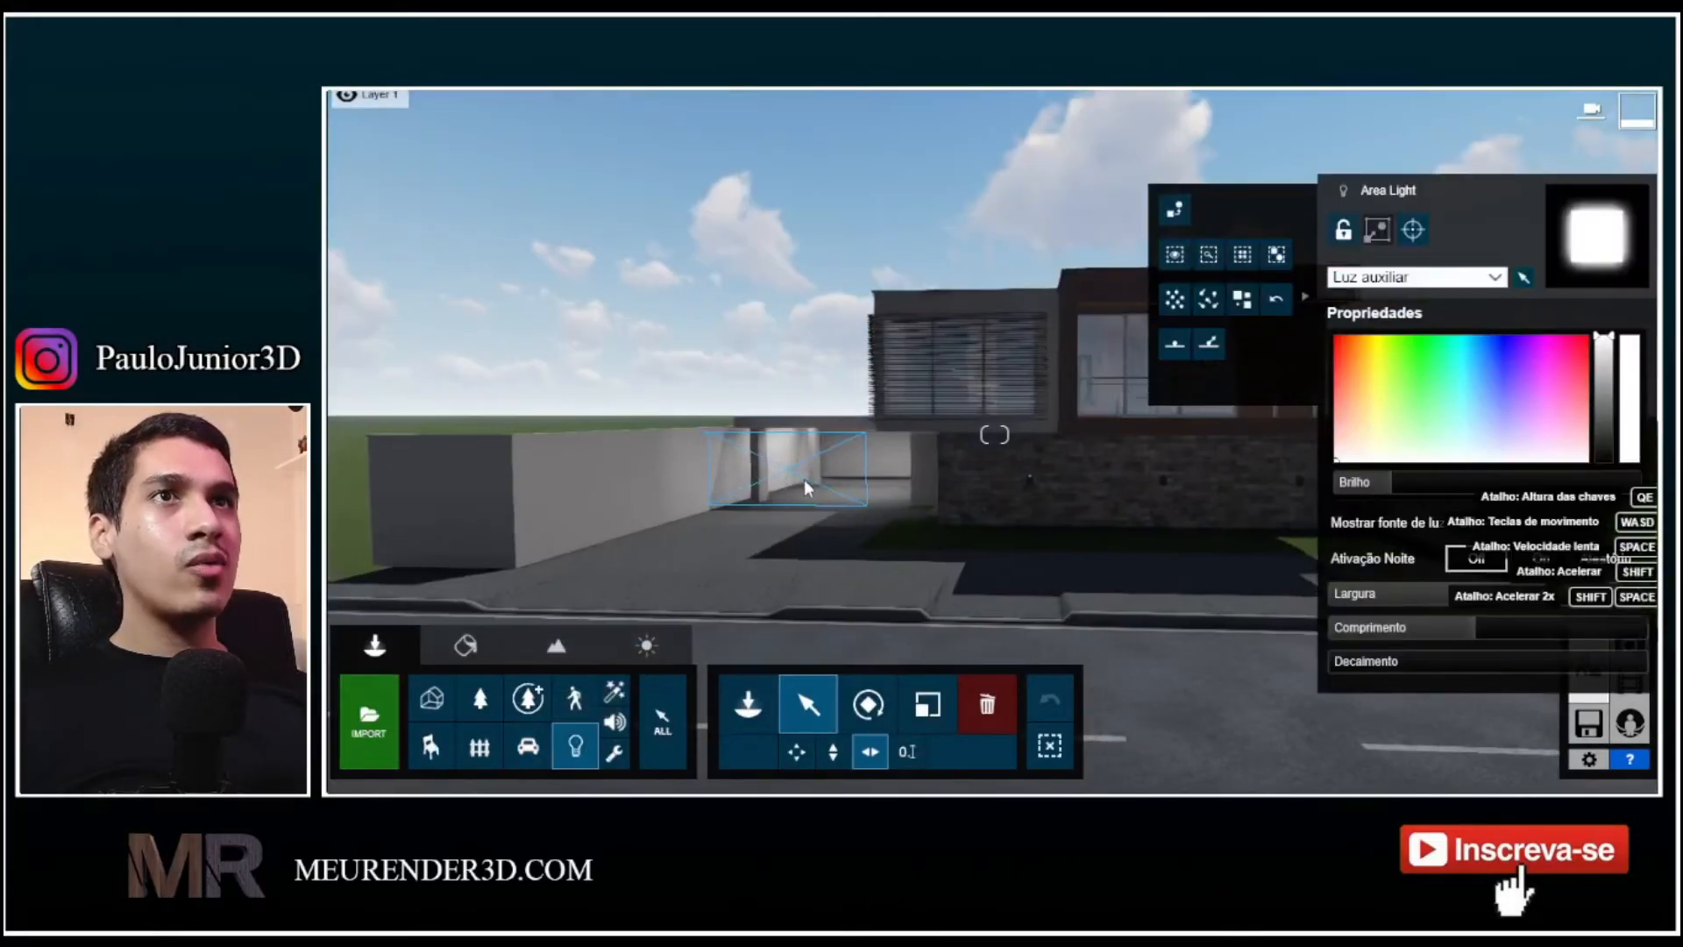
key("a")
right_click_drag(805, 480, 836, 474)
key("d")
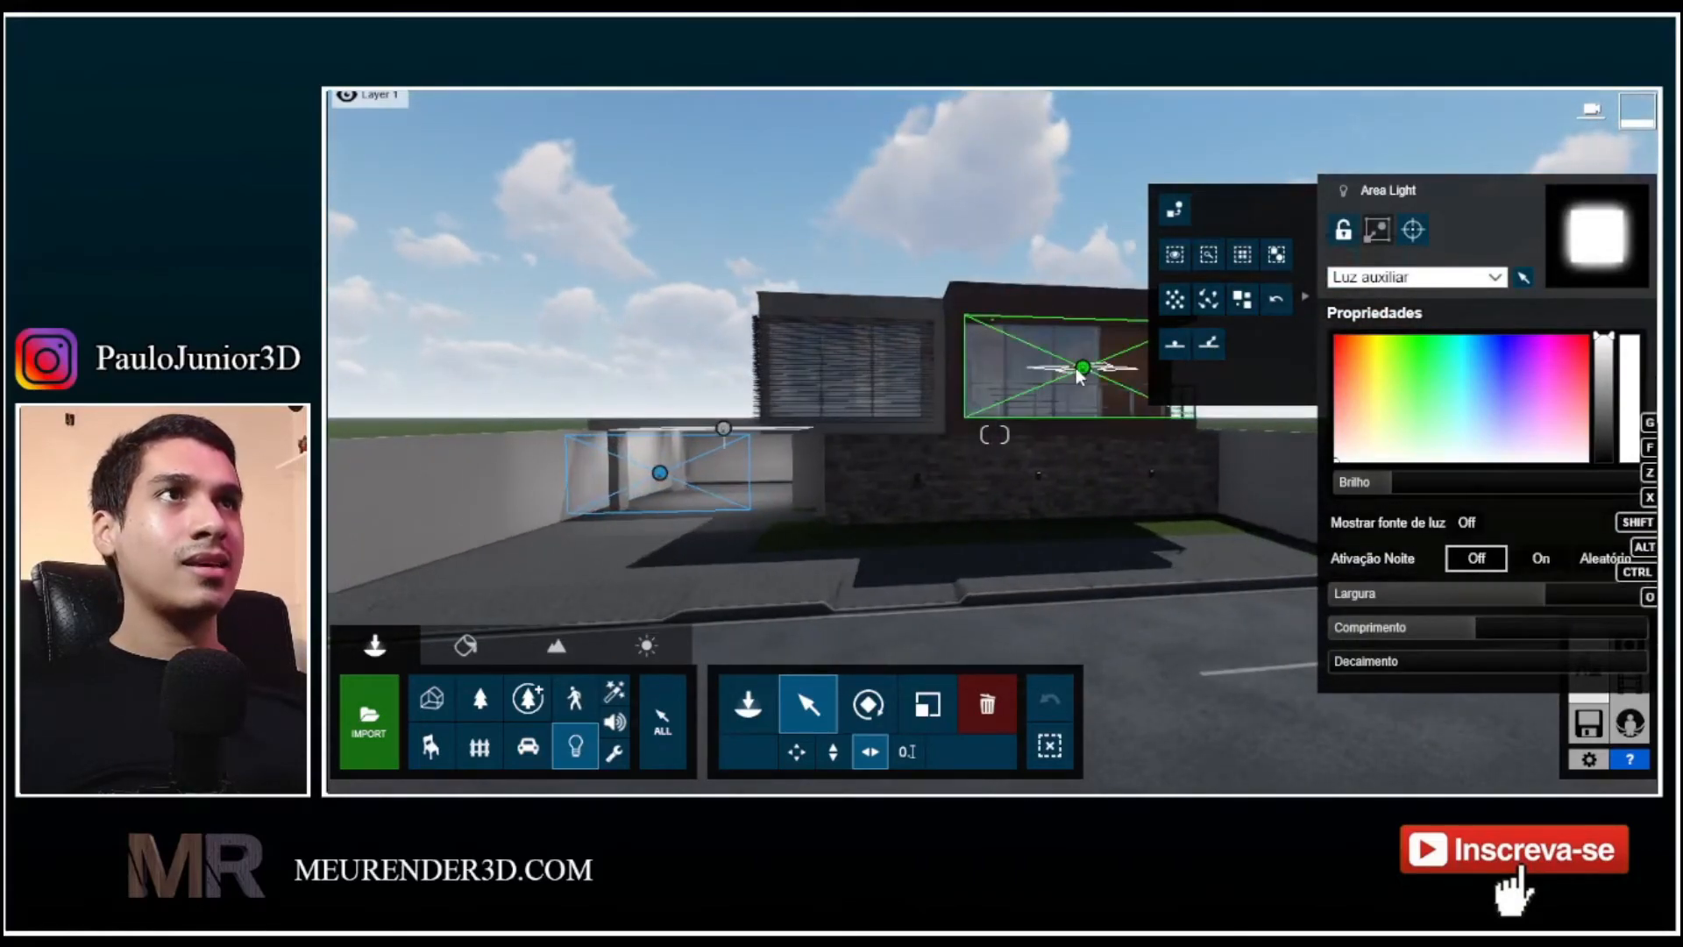
left_click(1078, 367)
left_click(659, 473, "ctrl")
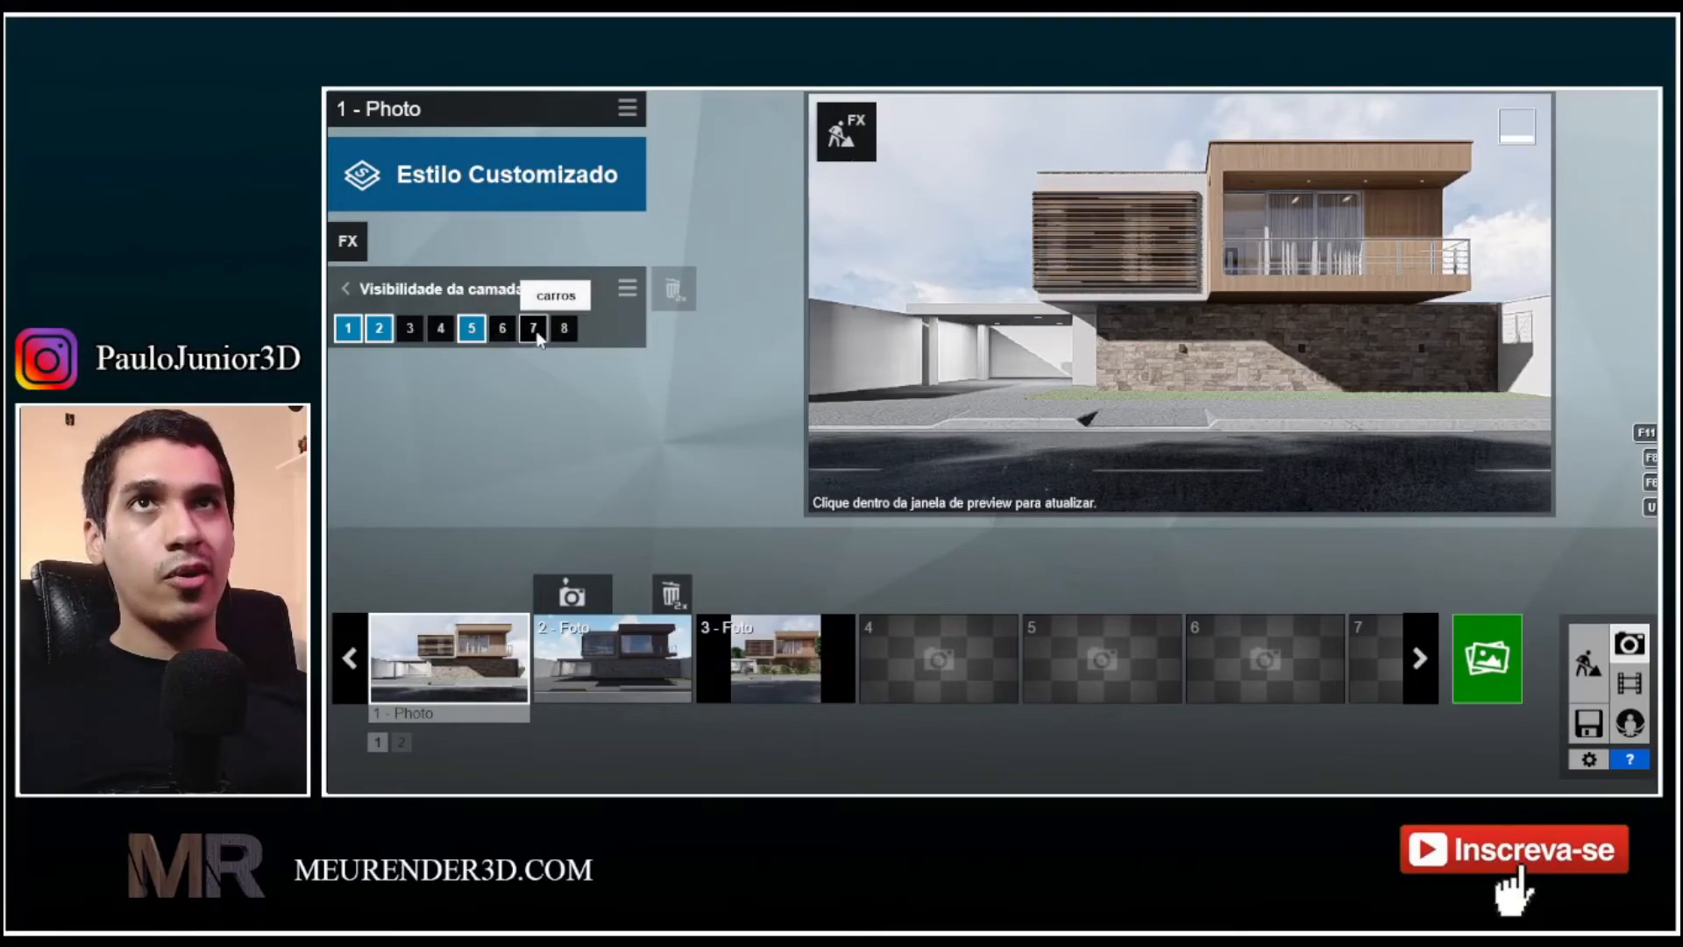
In photo 1's layer visibility effect, make the carros (7), folhas (8), arvores fundo (4) and jardim (3) layers visible
left_click(533, 329)
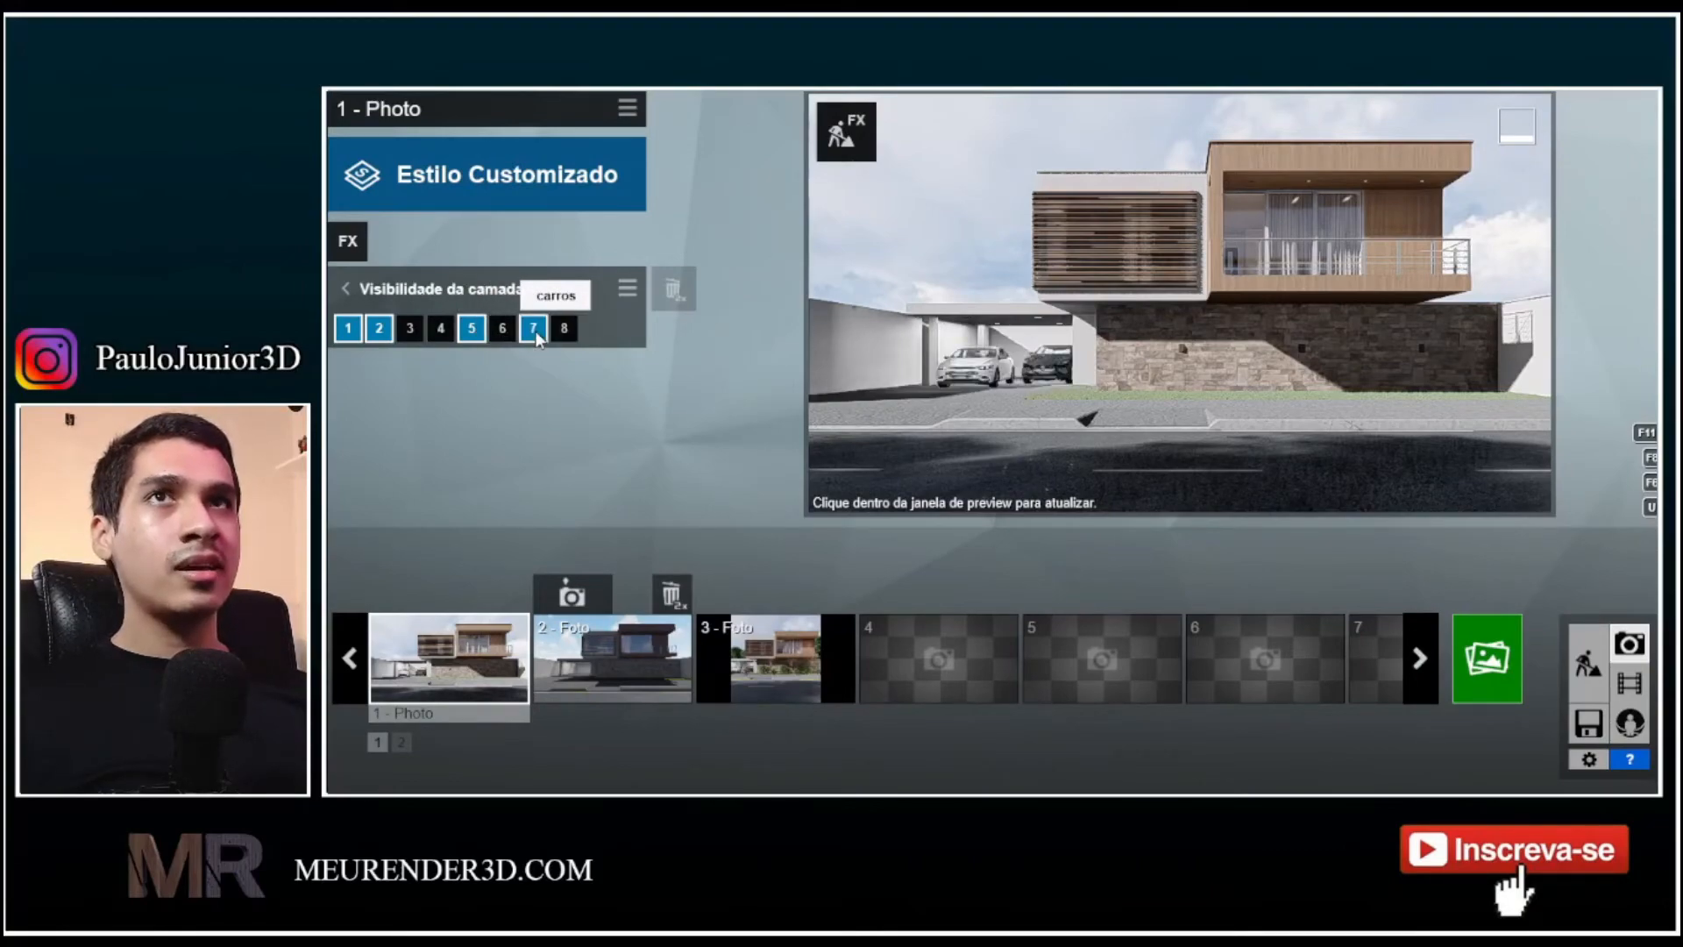
left_click(570, 328)
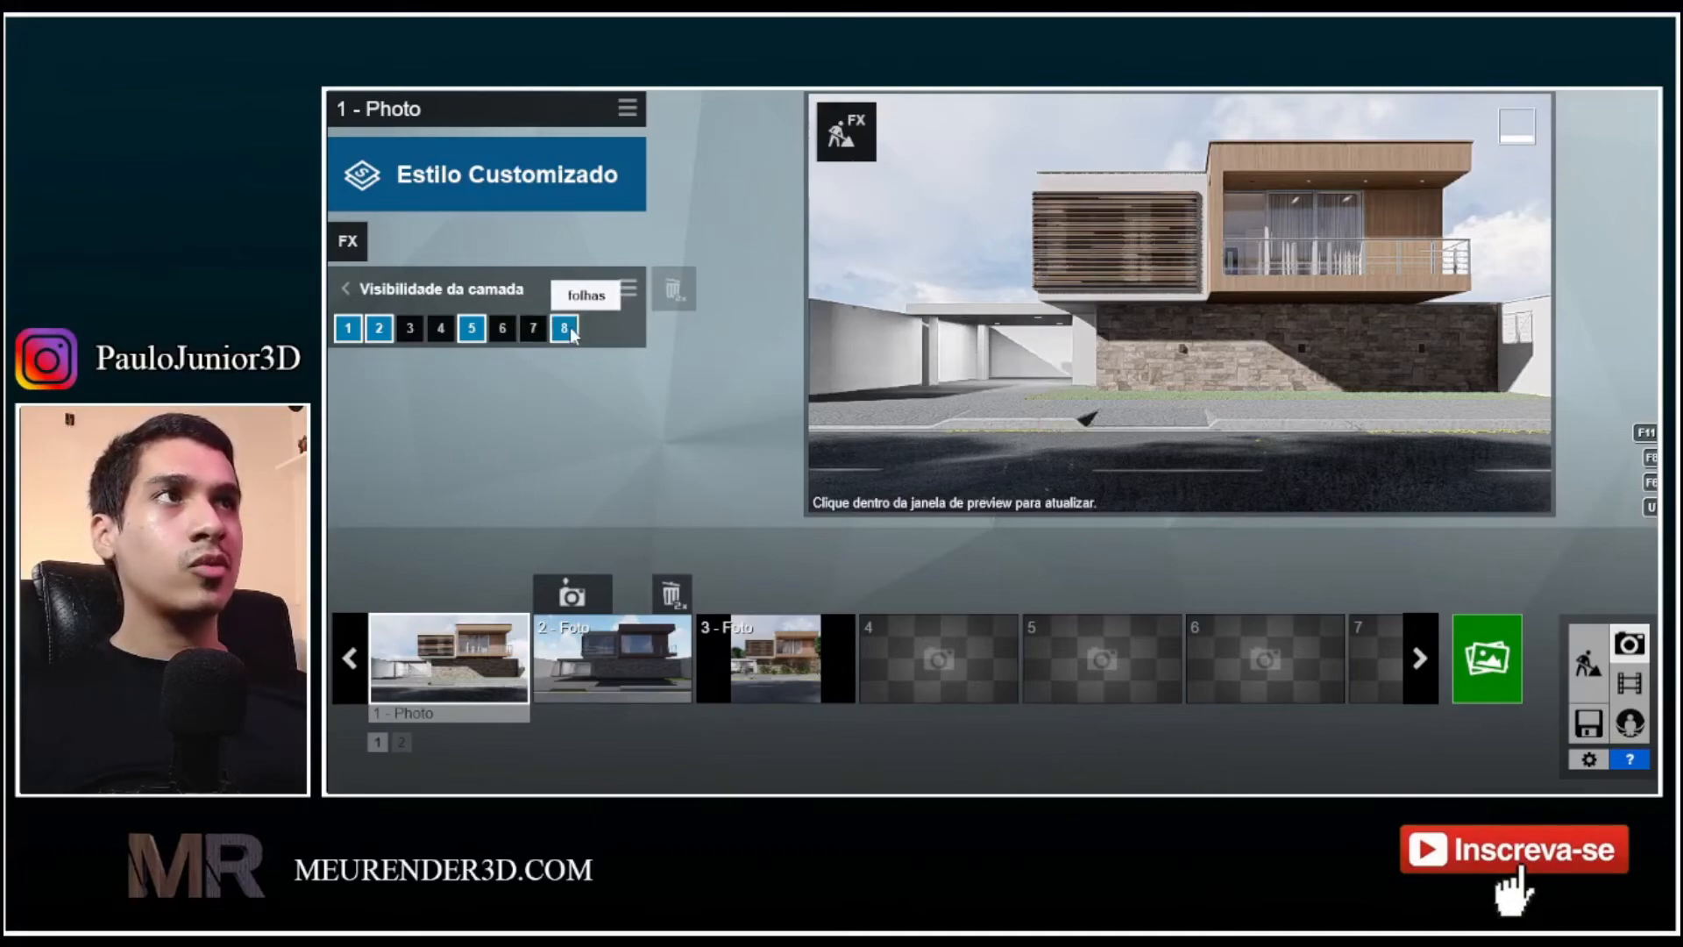
left_click(534, 328)
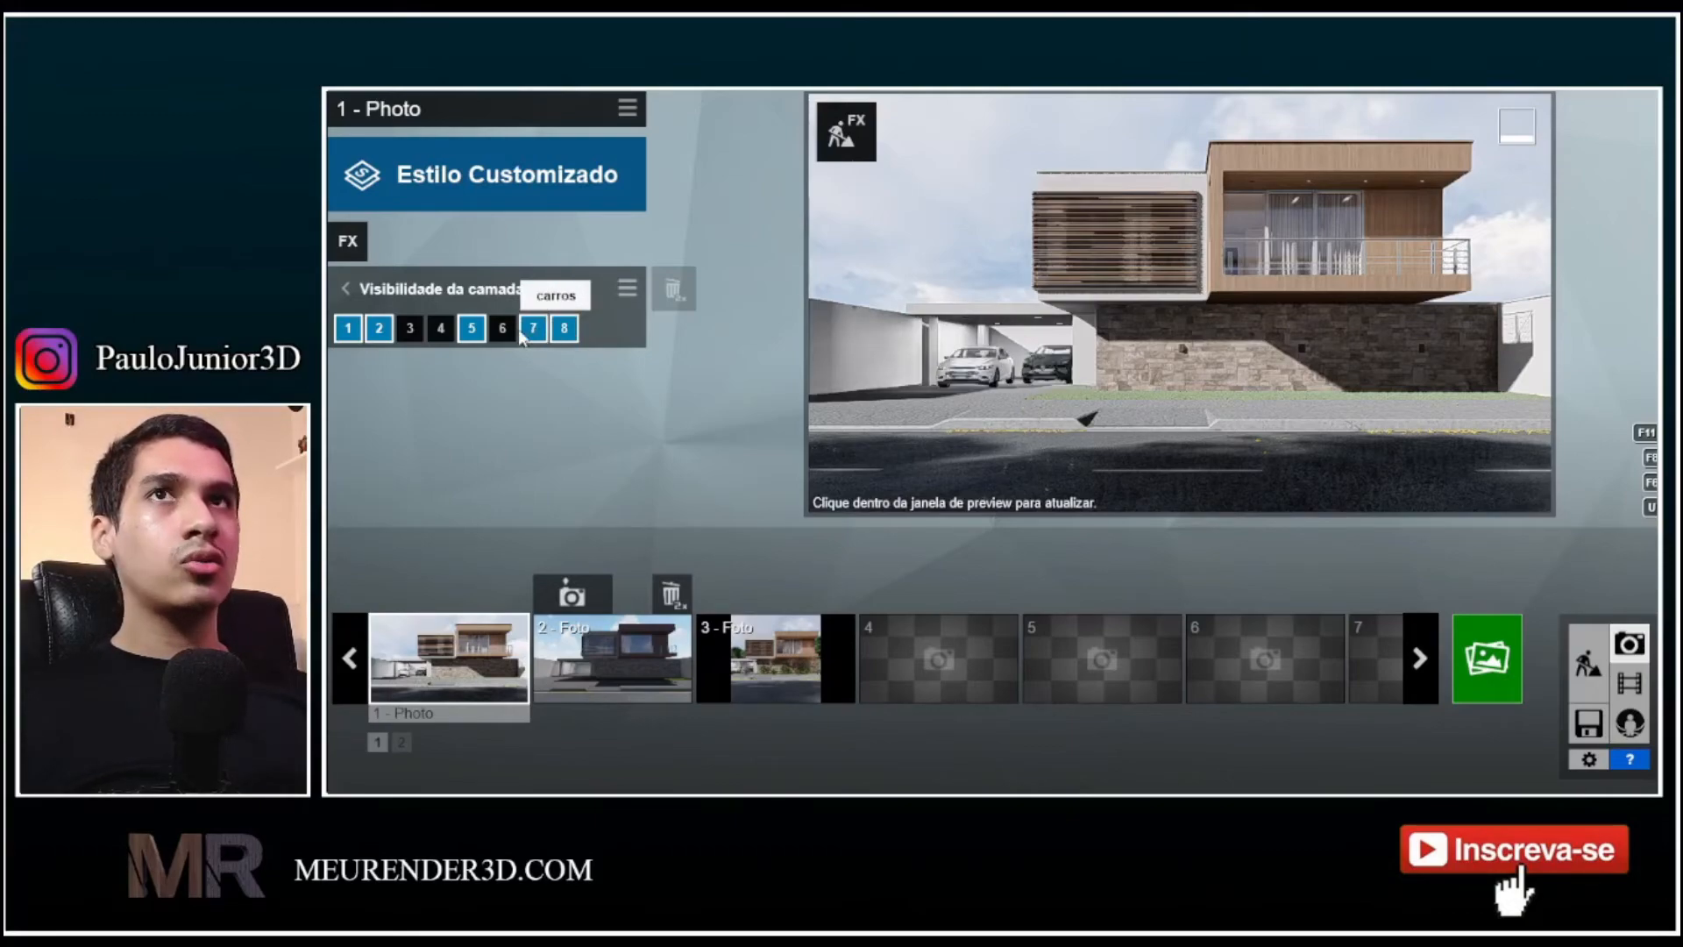
left_click(441, 329)
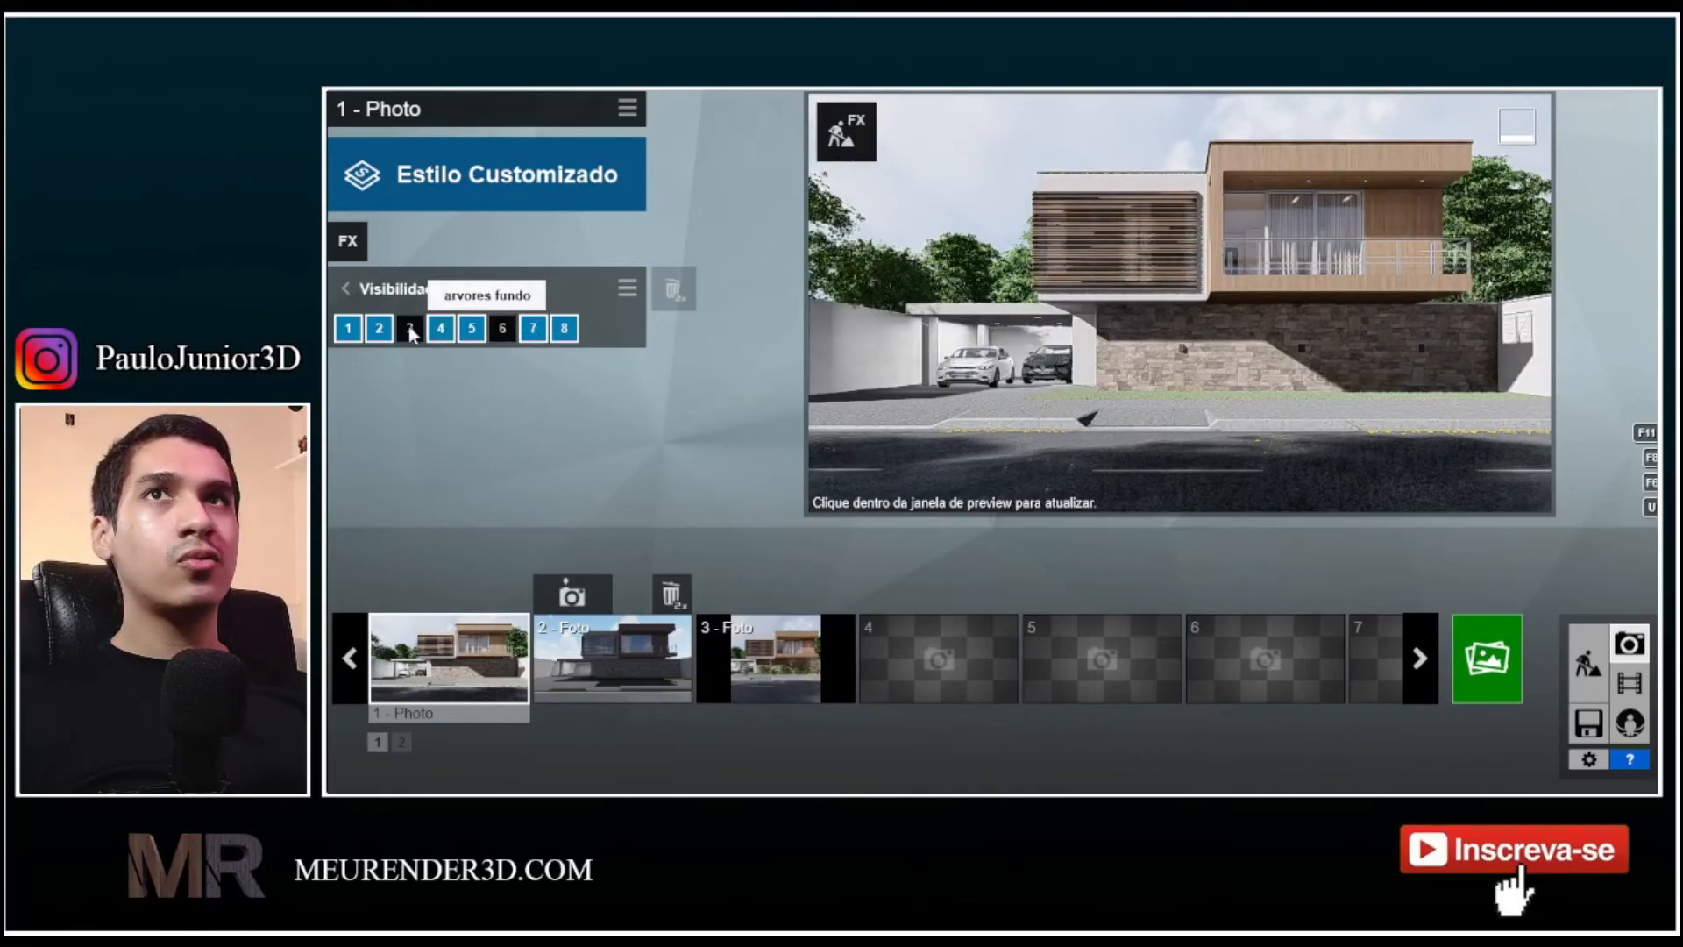
left_click(410, 328)
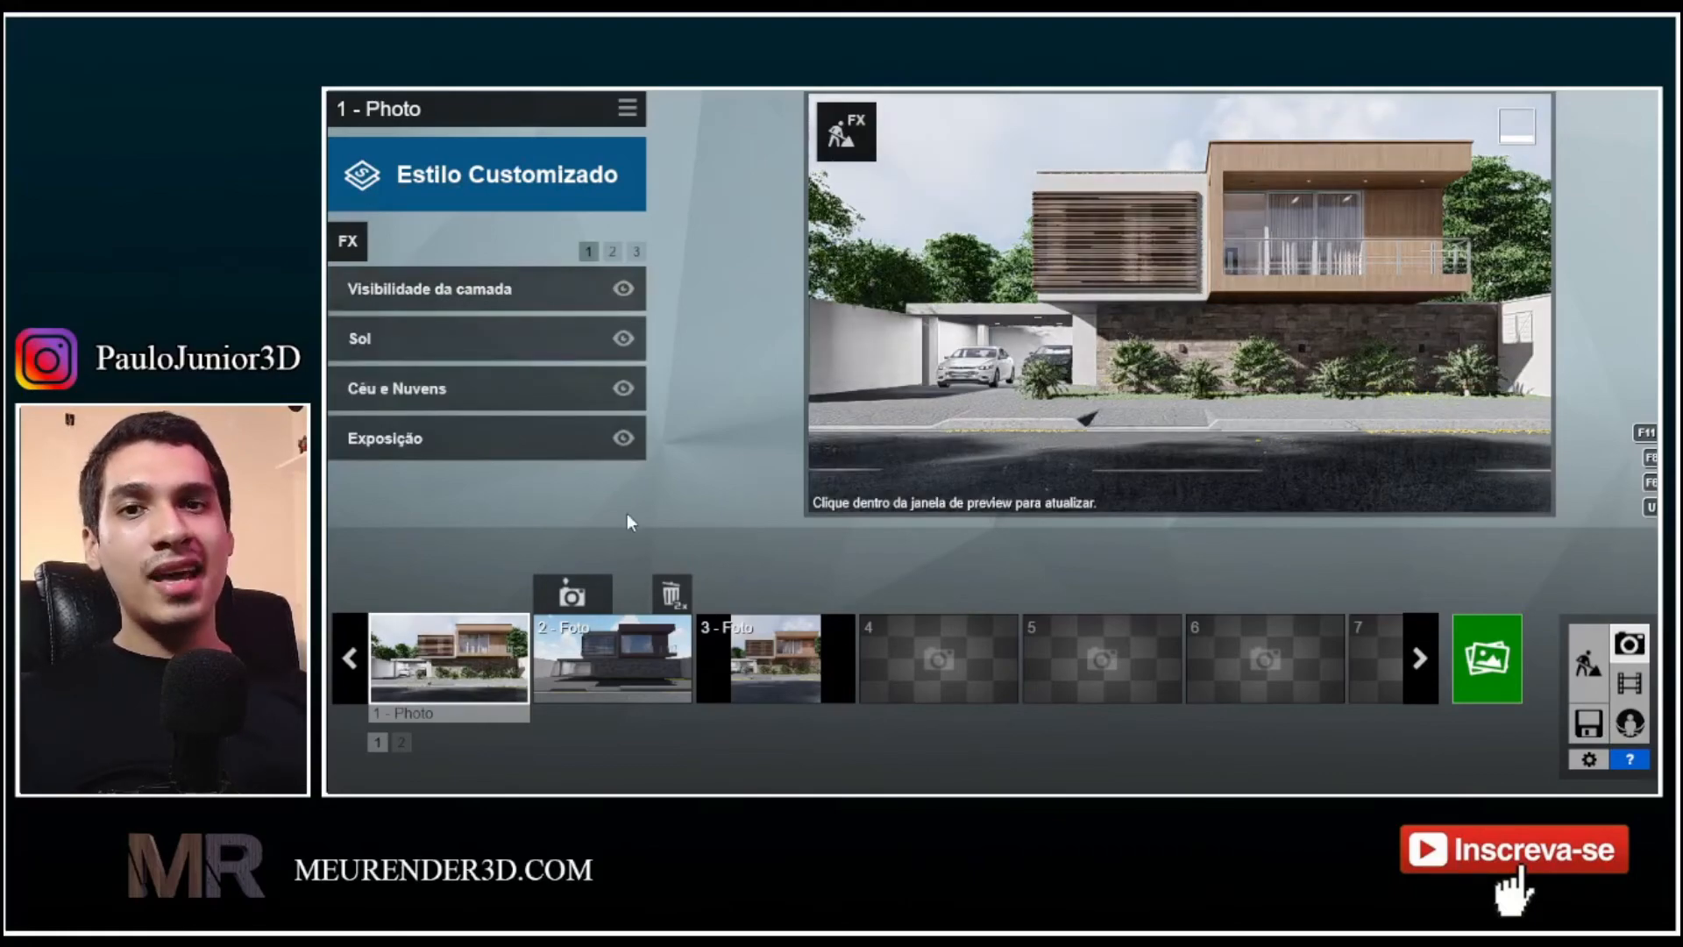
In photo 1's Sol effect, fine-tune the sun rotation slightly and set the sun brightness to 0.9
left_click(445, 338)
mouse_move(536, 326)
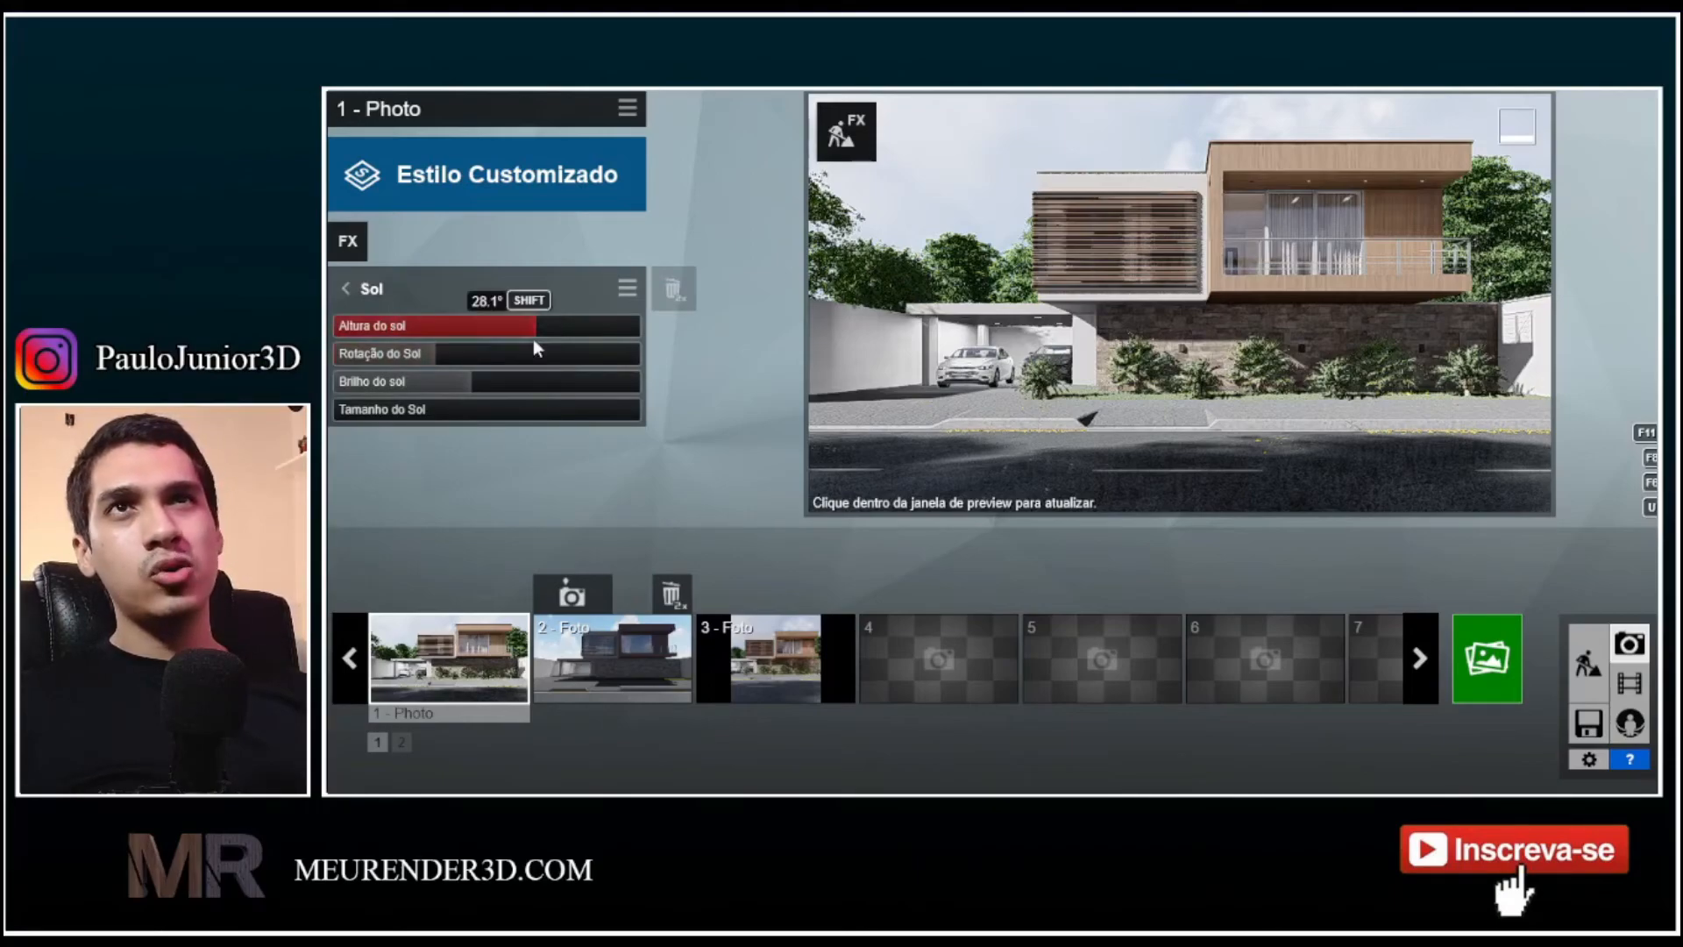
mouse_move(437, 355)
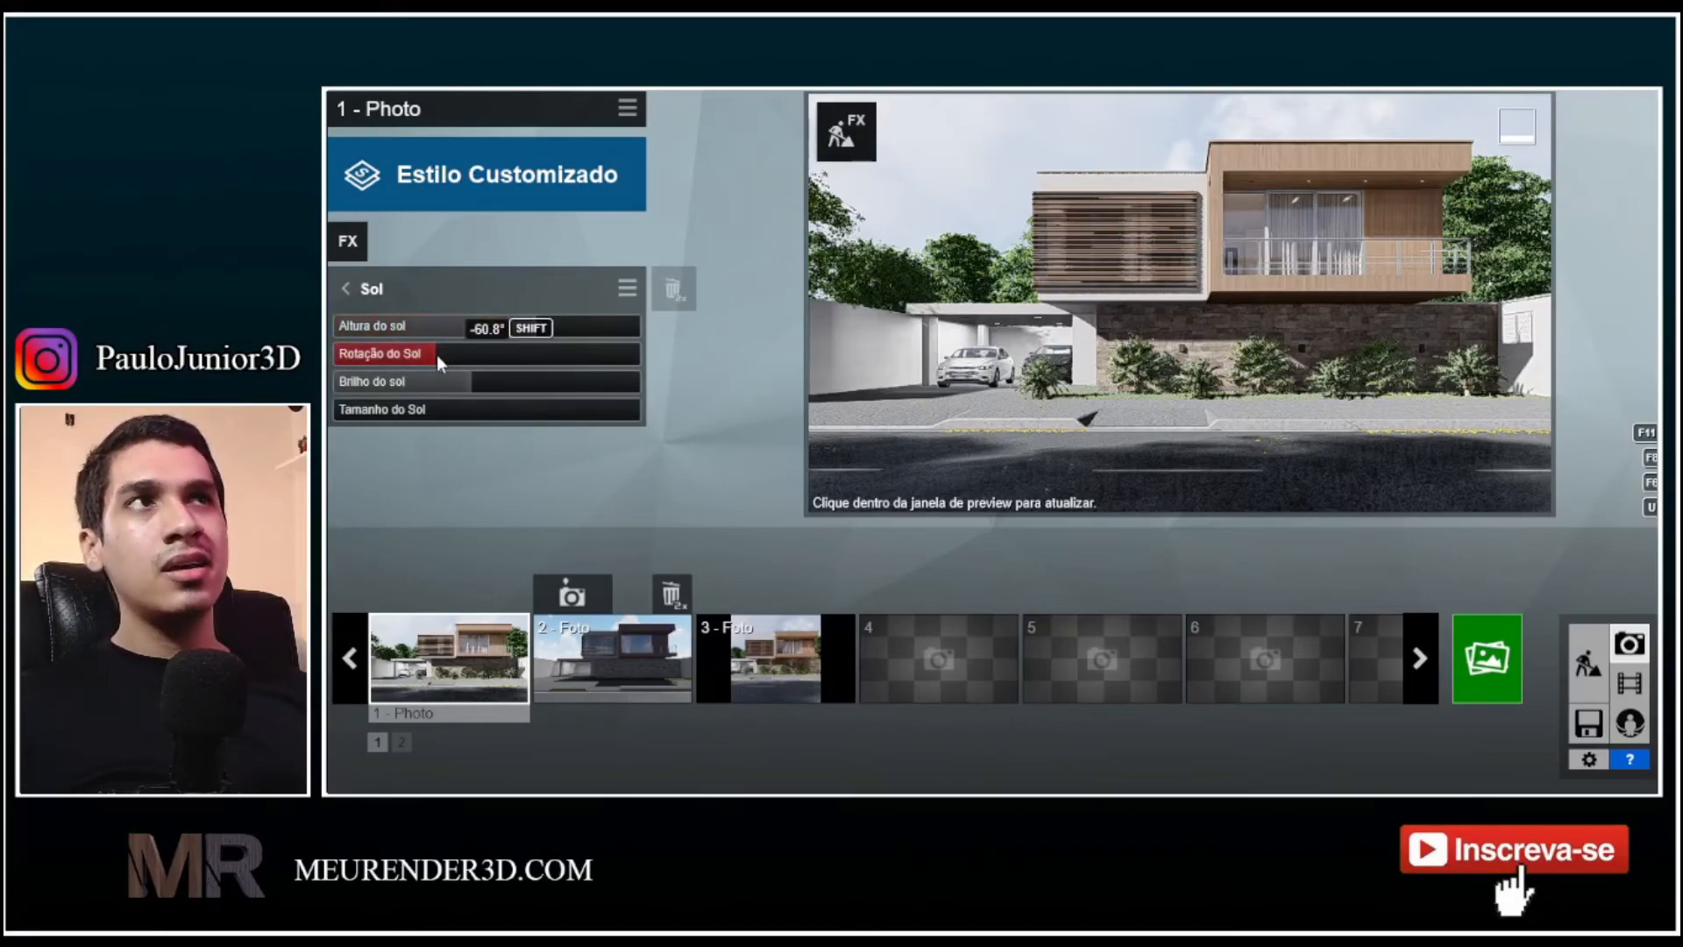
left_click_drag(438, 354, 435, 354)
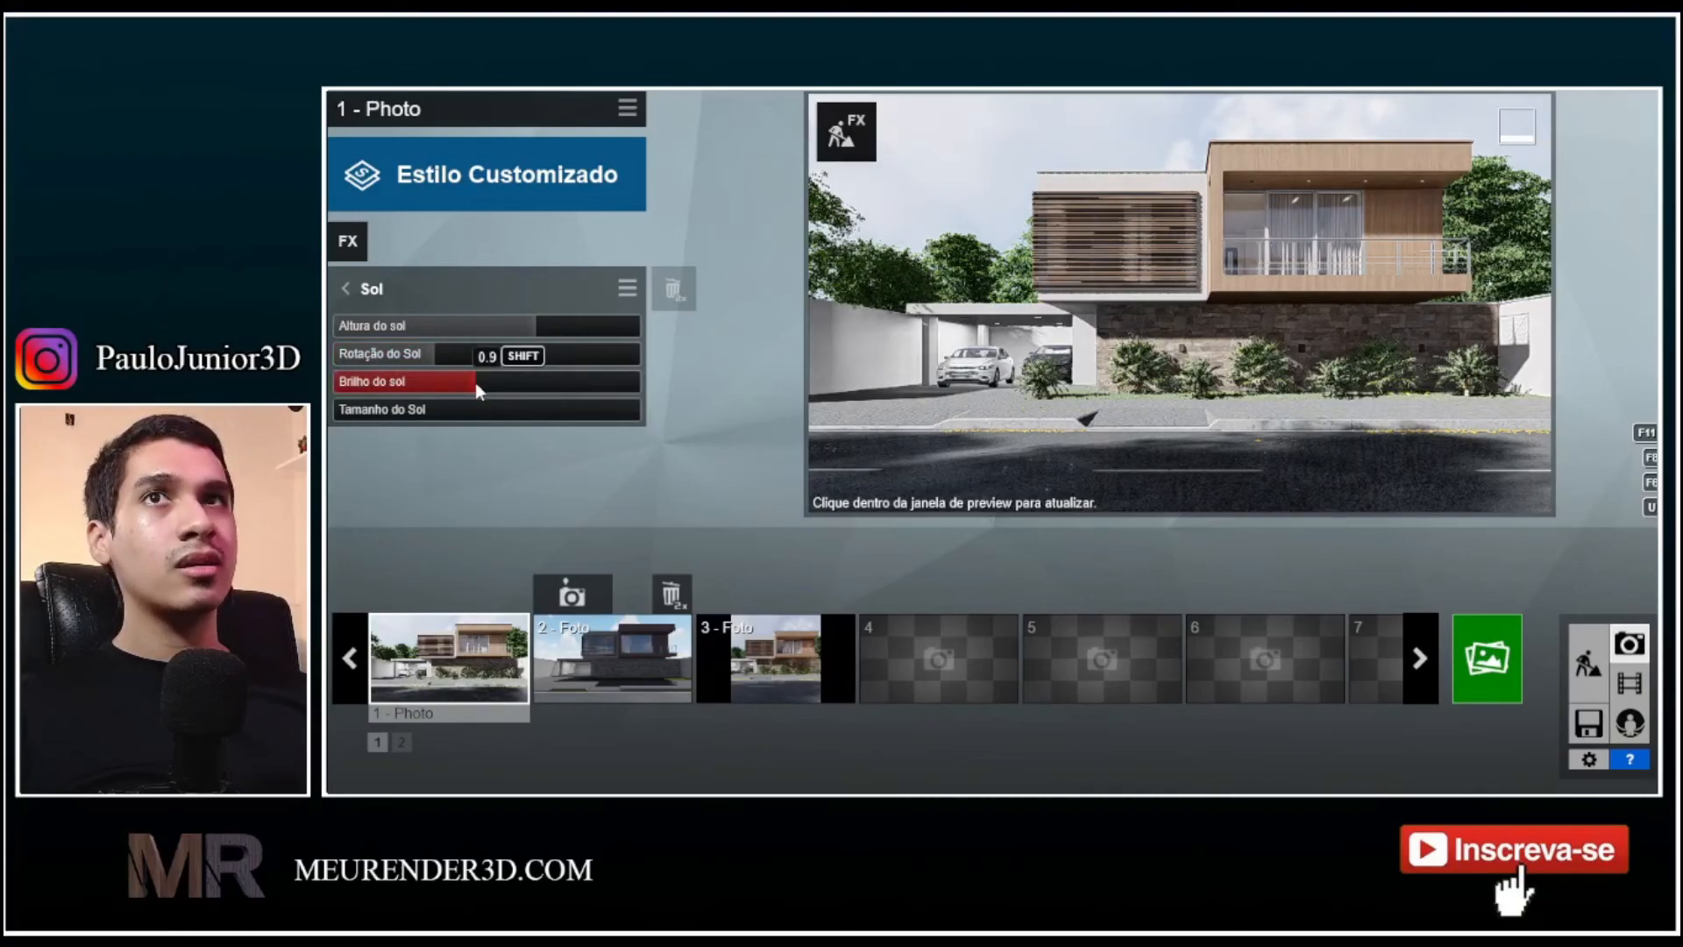
left_click_drag(475, 382, 477, 382)
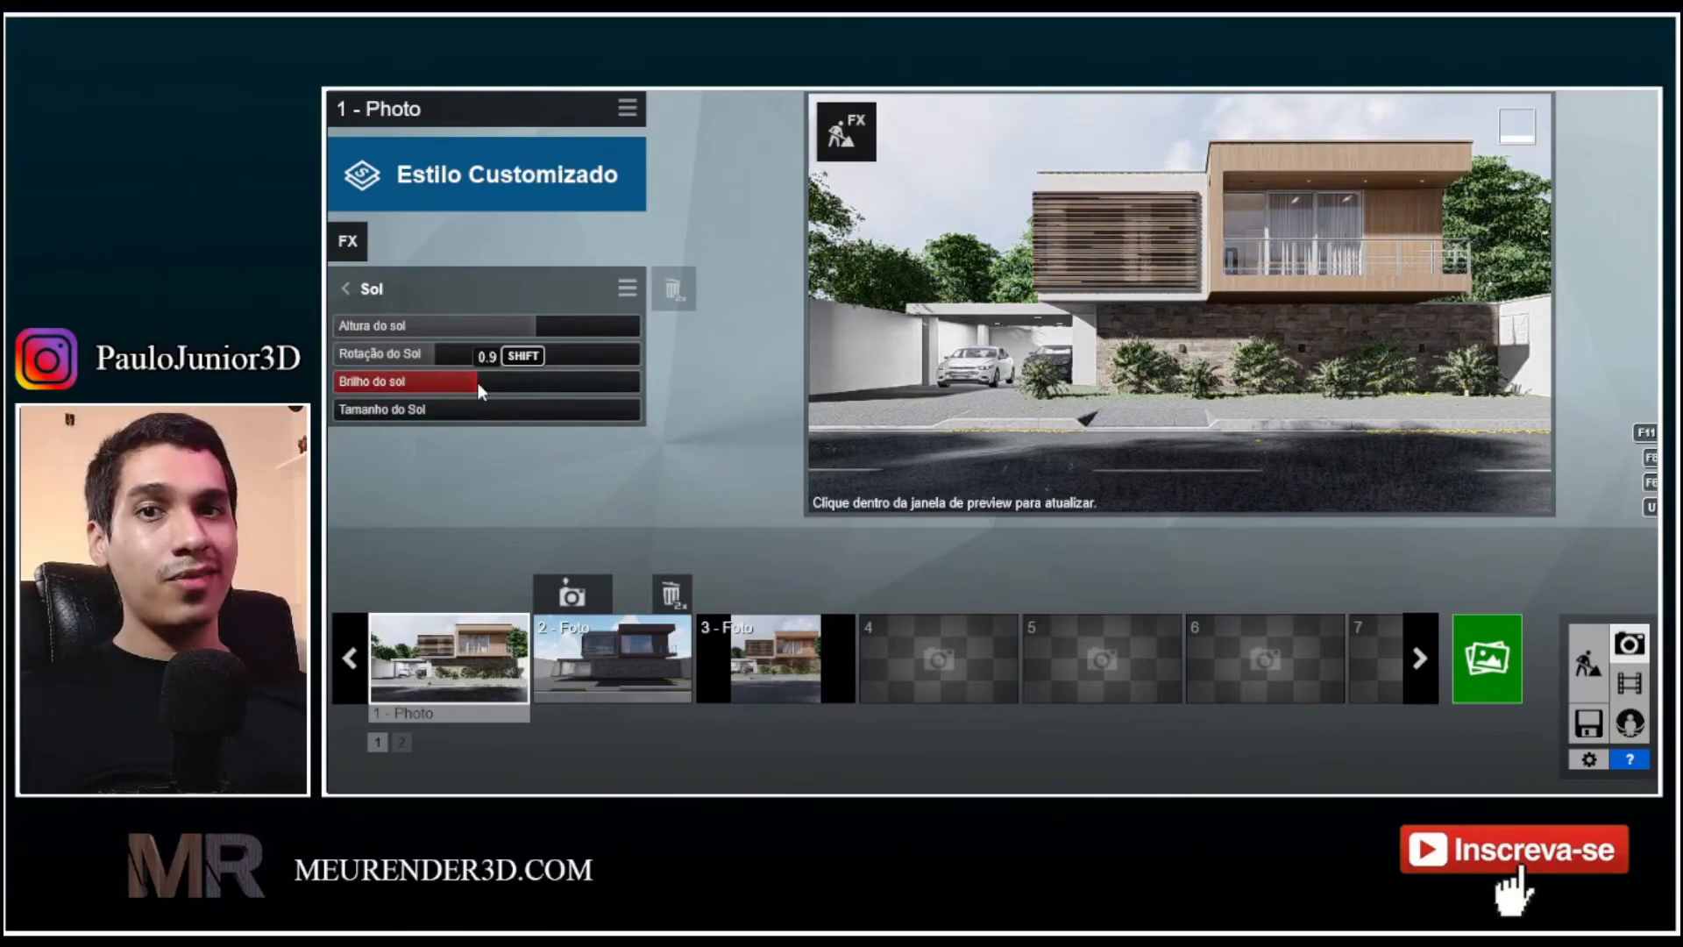
left_click(351, 288)
Review the Céu e Nuvens effect of photo 1 and set the Exposição effect to 0.6
left_click(461, 390)
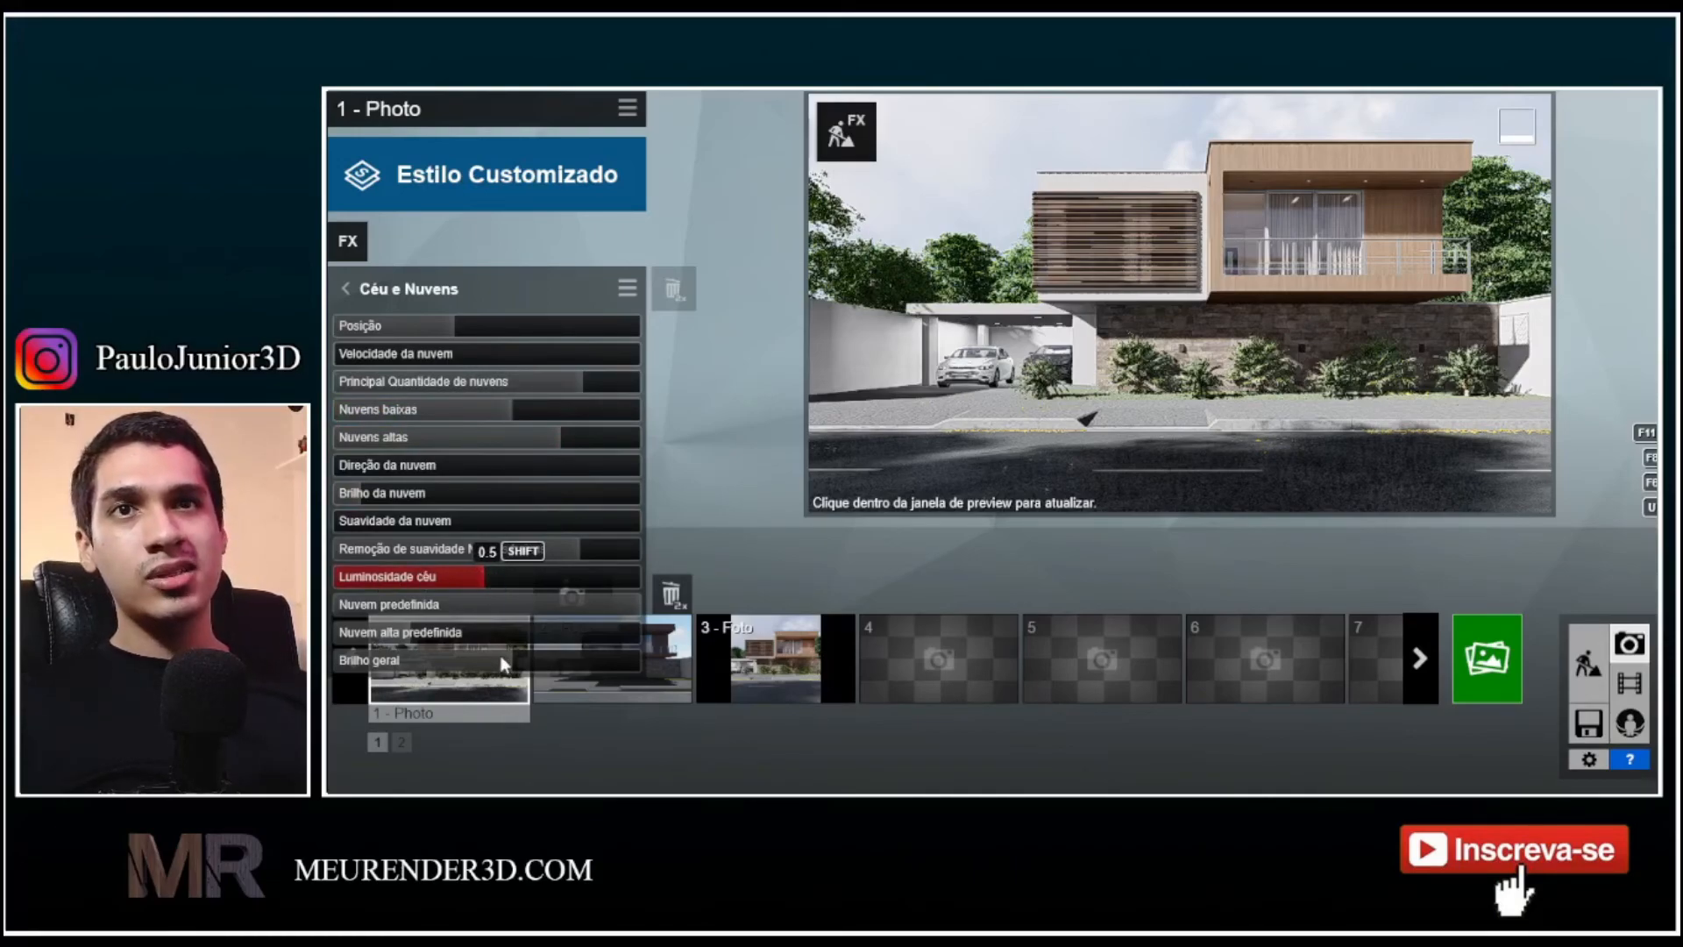
key("shift+1")
mouse_move(1030, 465)
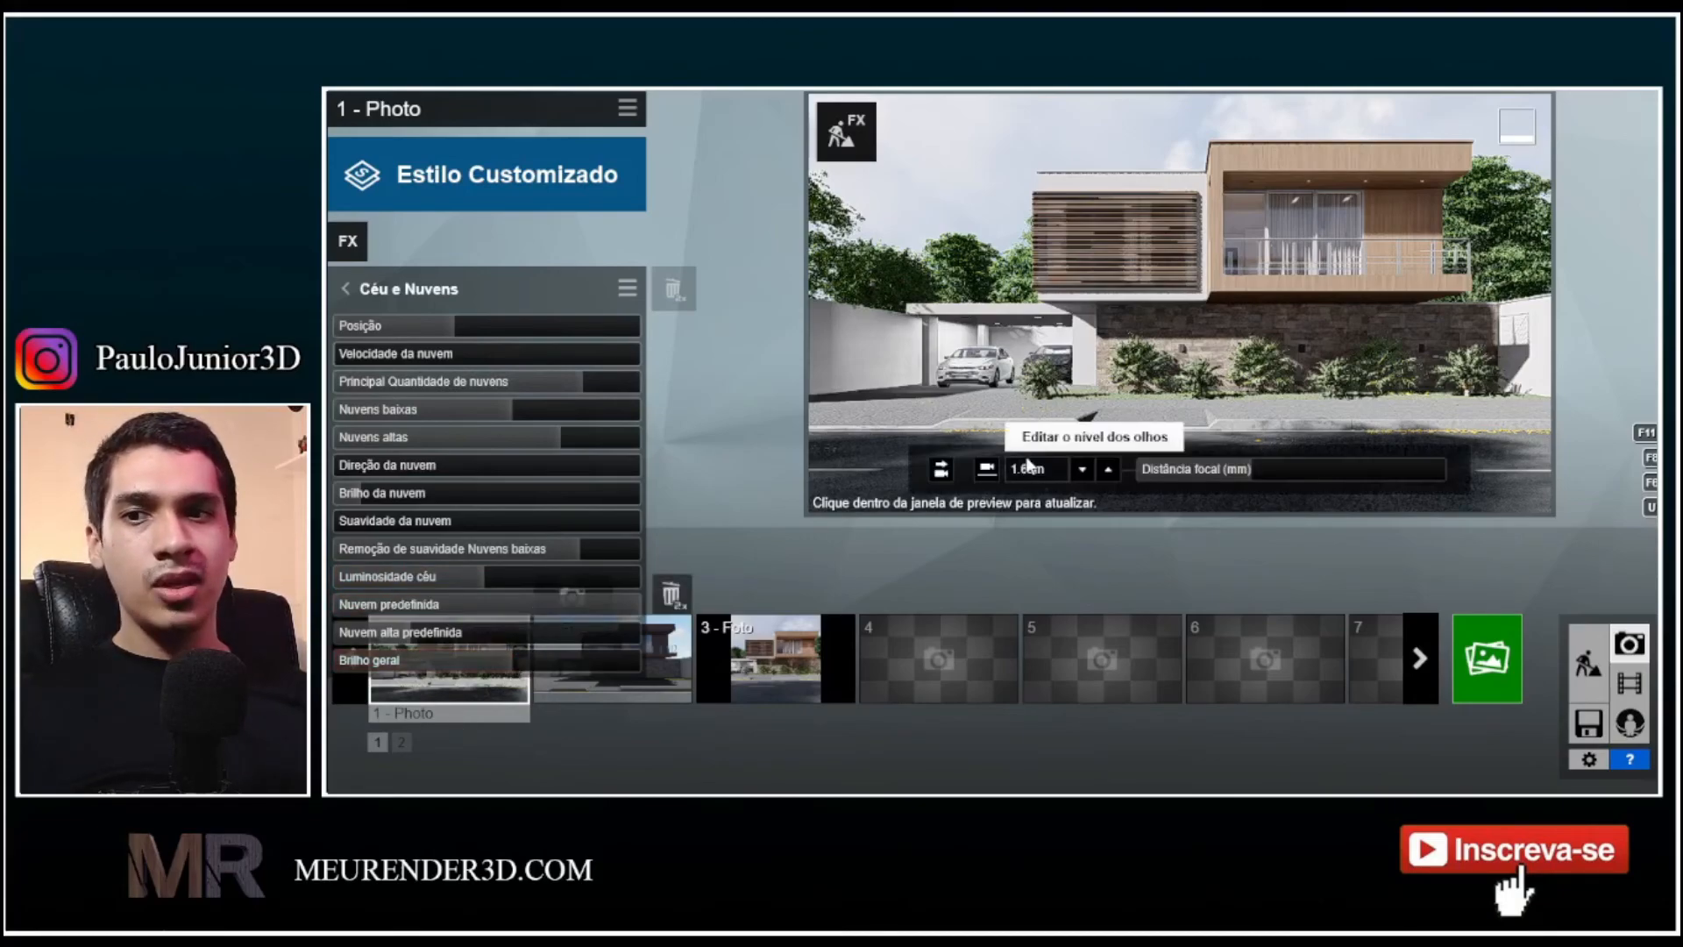
left_click(349, 293)
left_click_drag(485, 337, 509, 335, "shift")
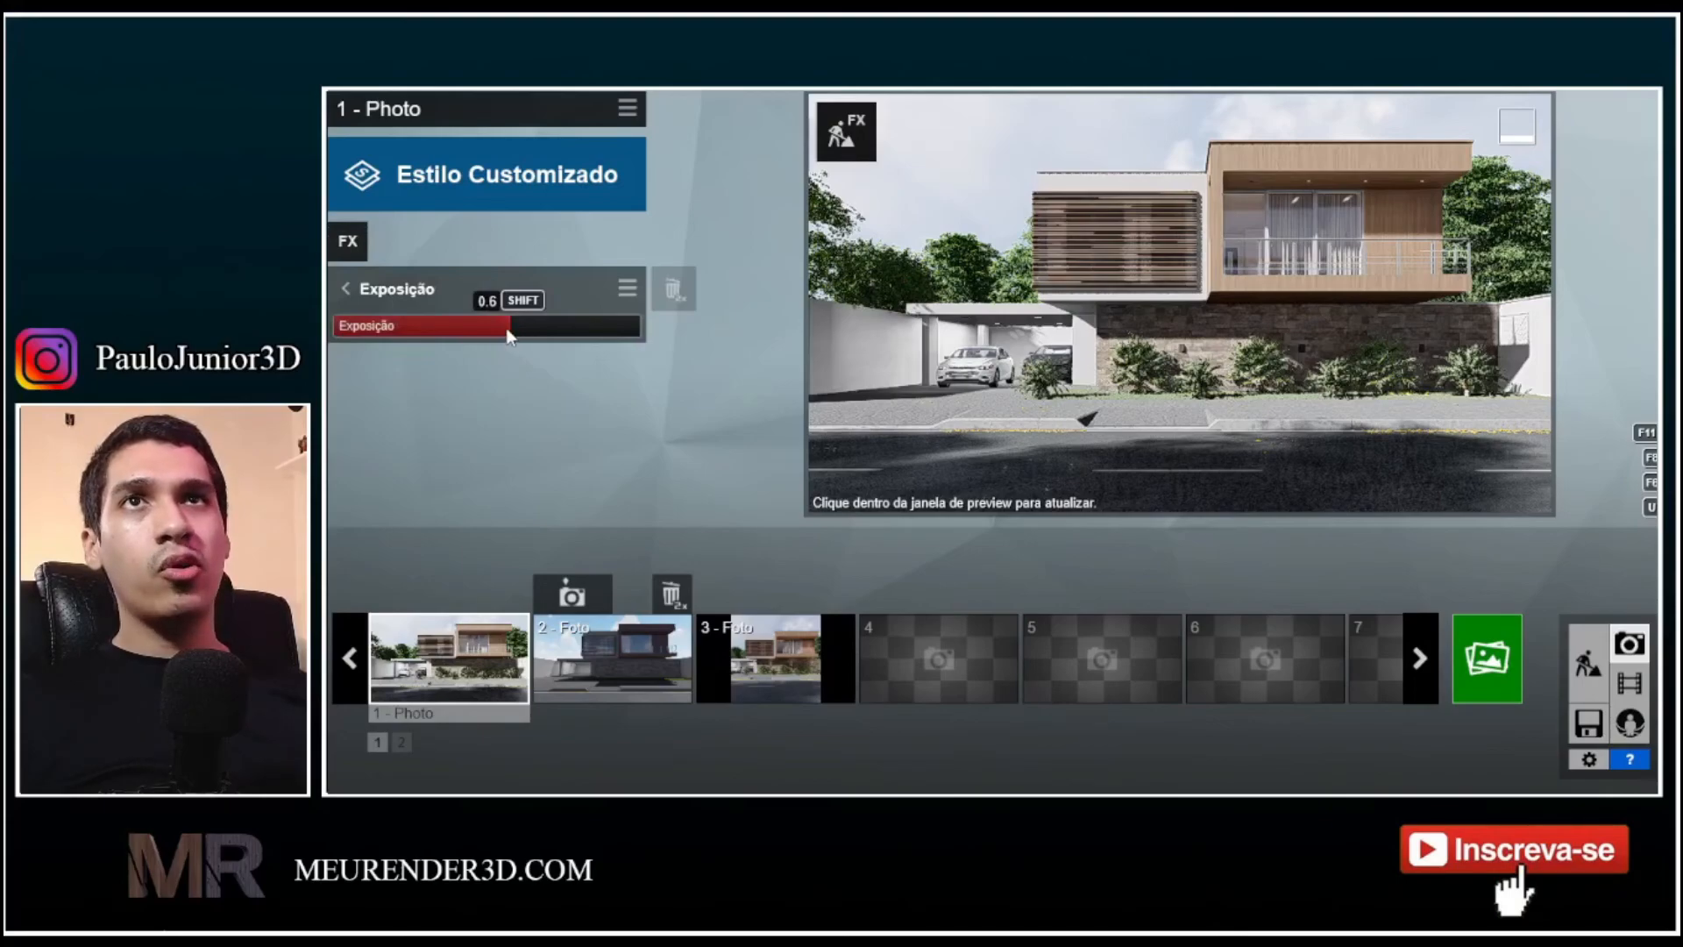
left_click(345, 289)
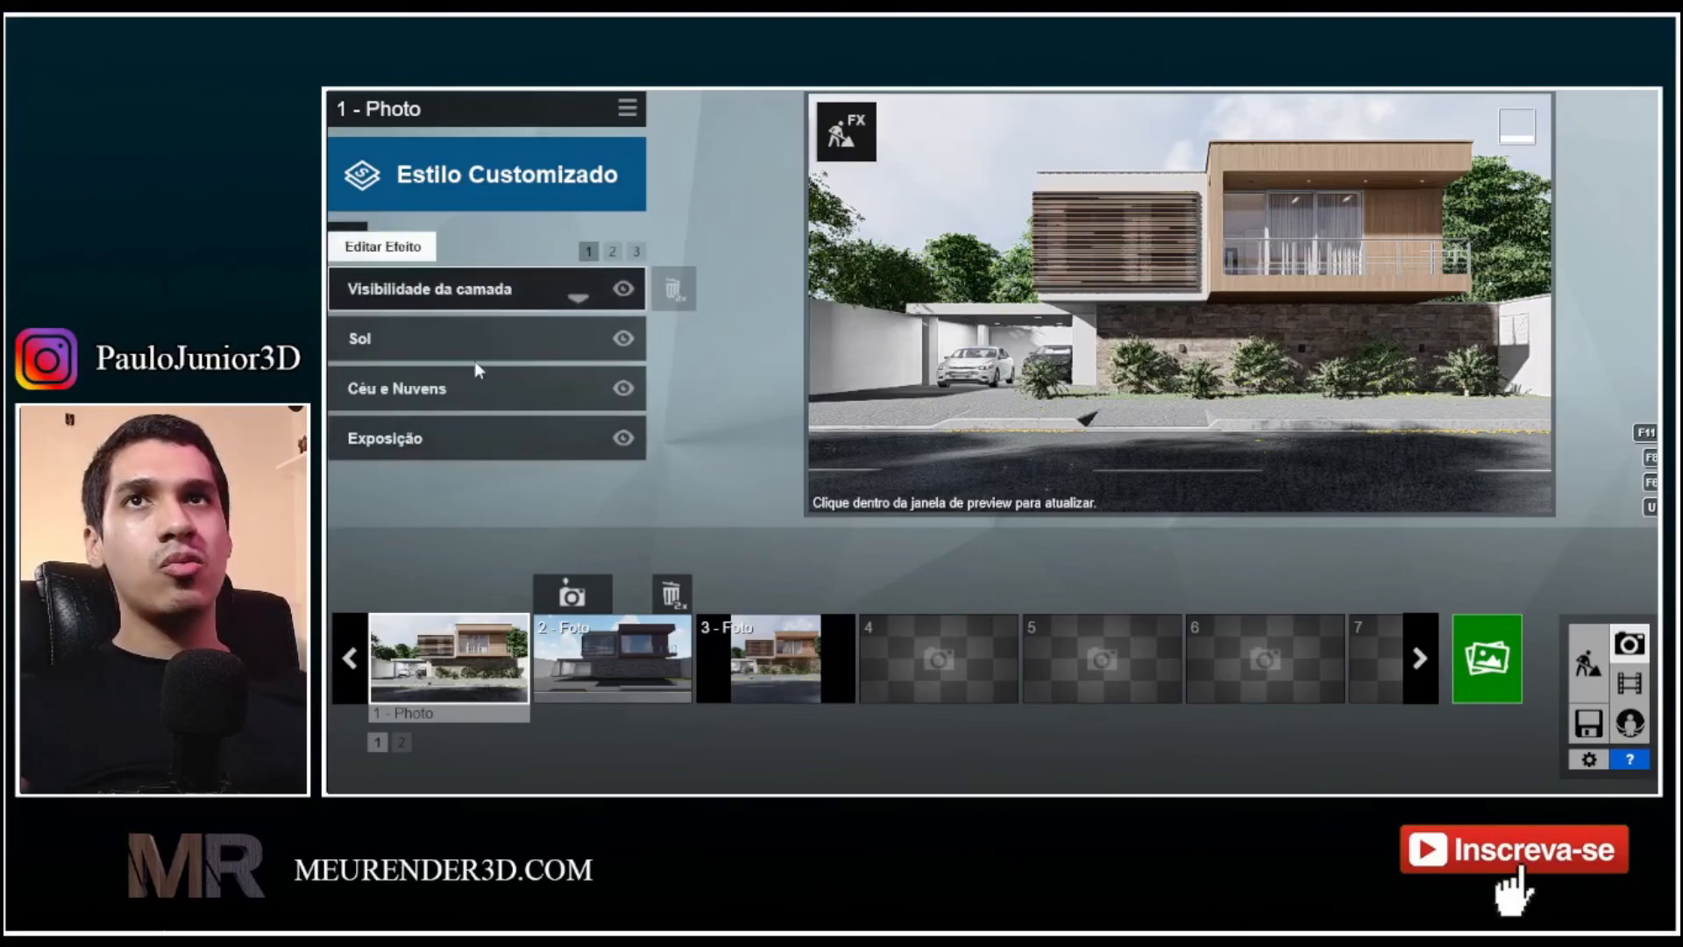
View the reflection-plane editor of photo 1's Reflexão effect without adding a plane, and disable the effect
left_click(613, 252)
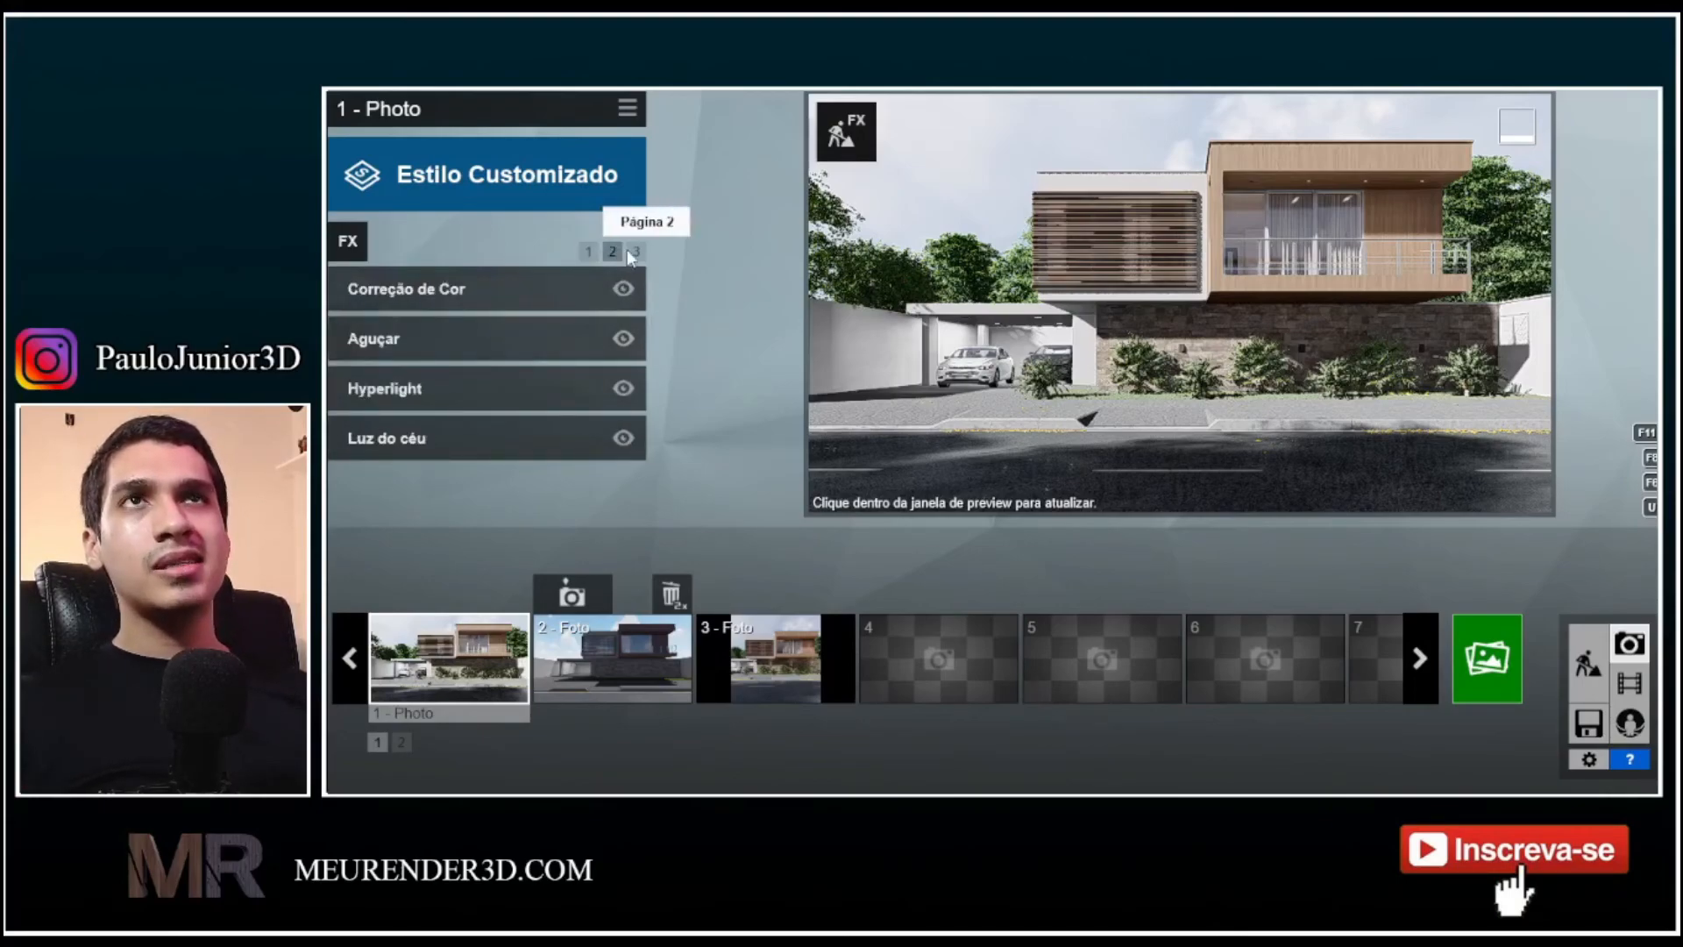
left_click(636, 251)
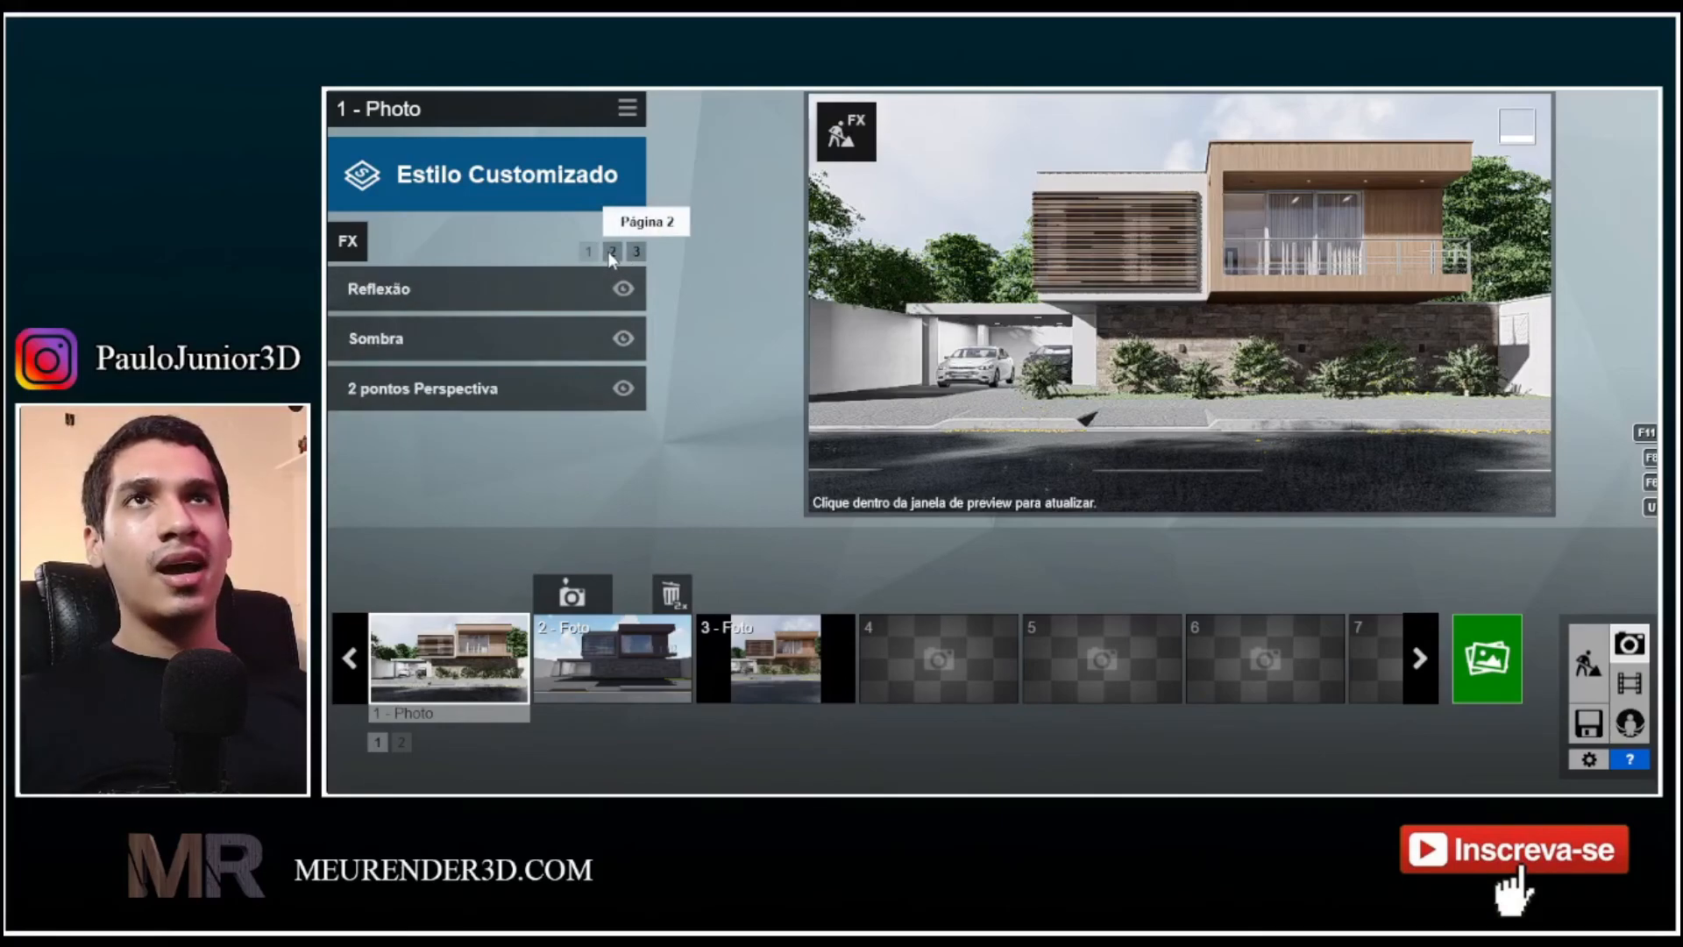
left_click(417, 294)
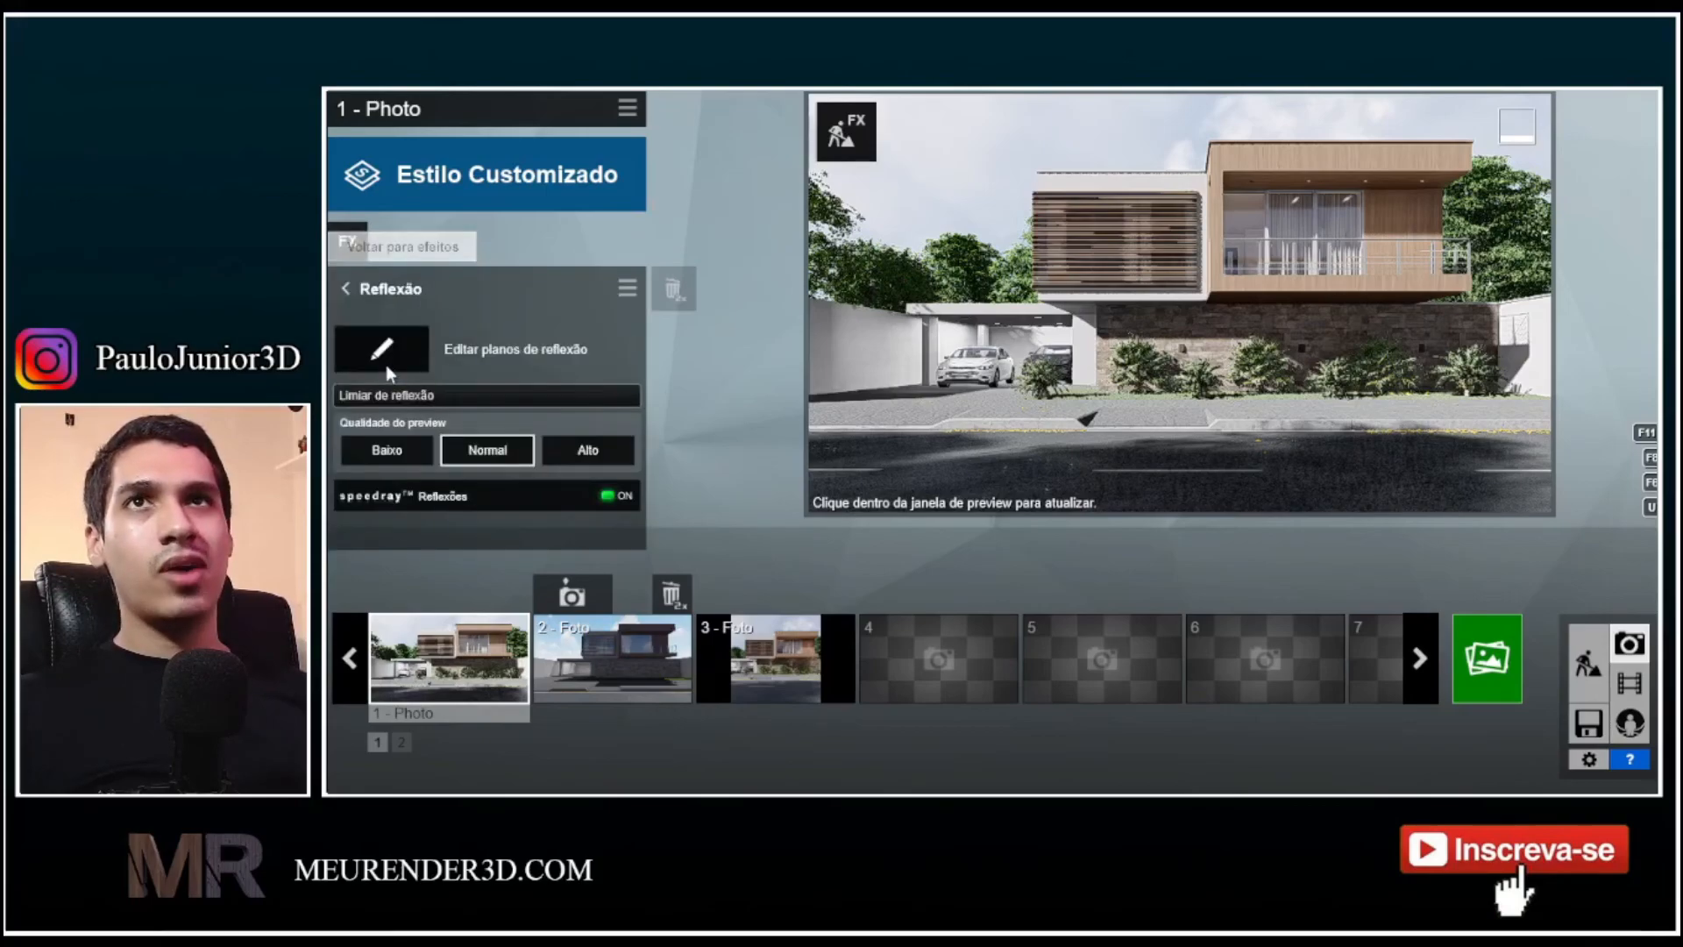
left_click(395, 347)
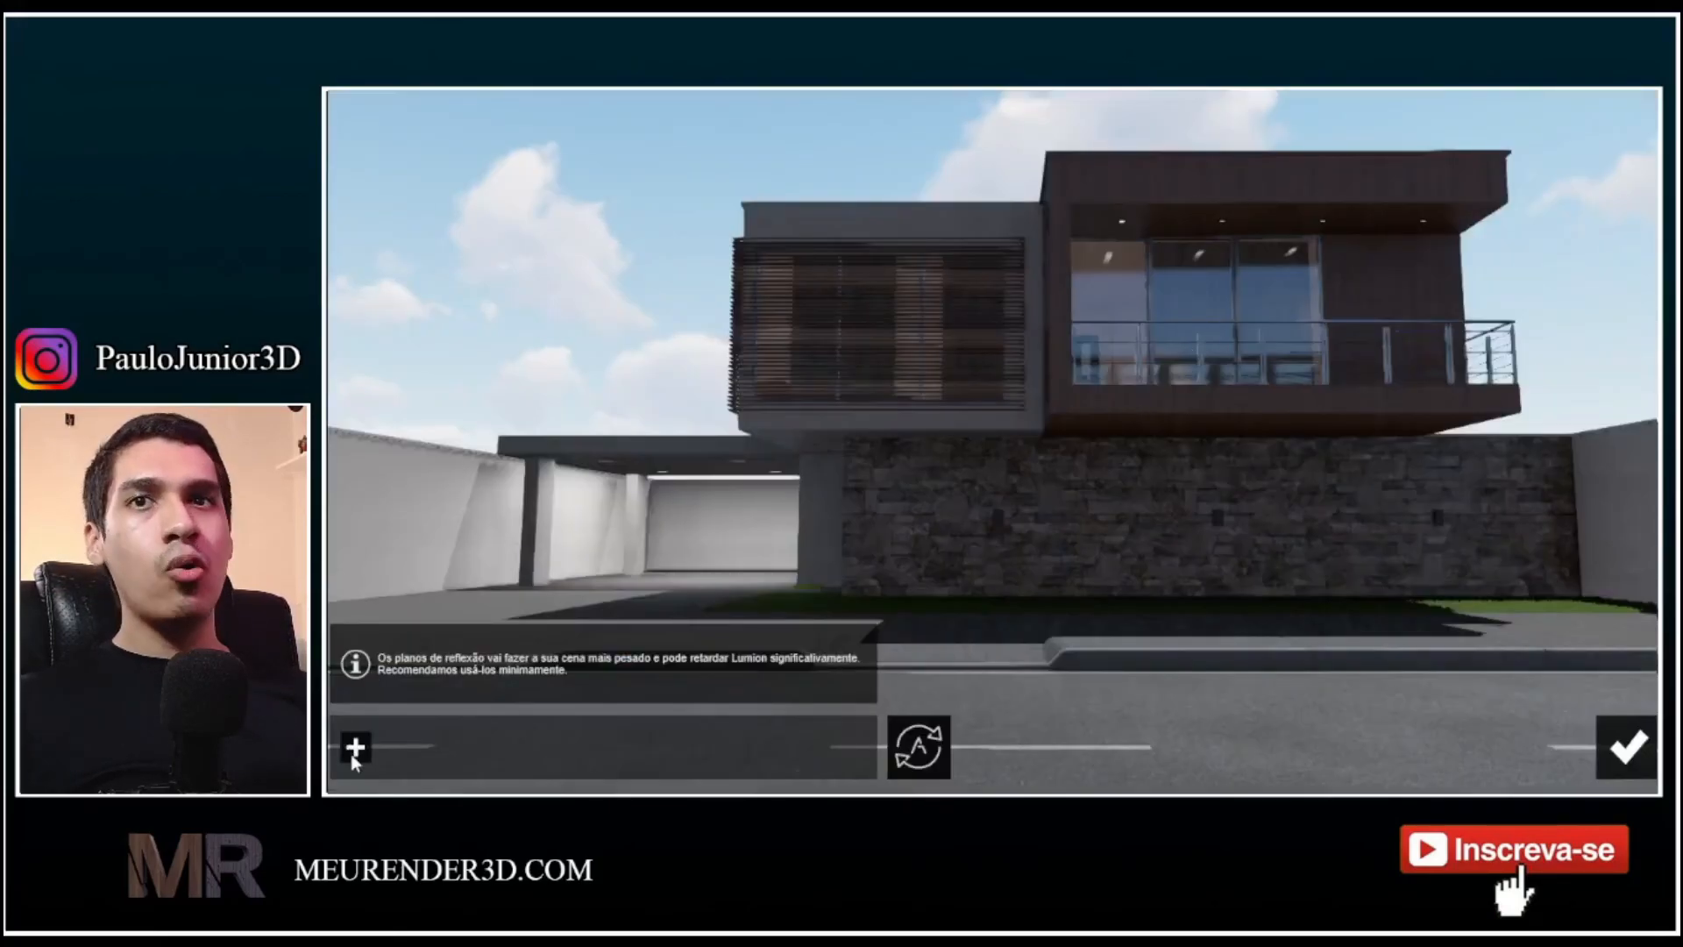
left_click(1626, 746)
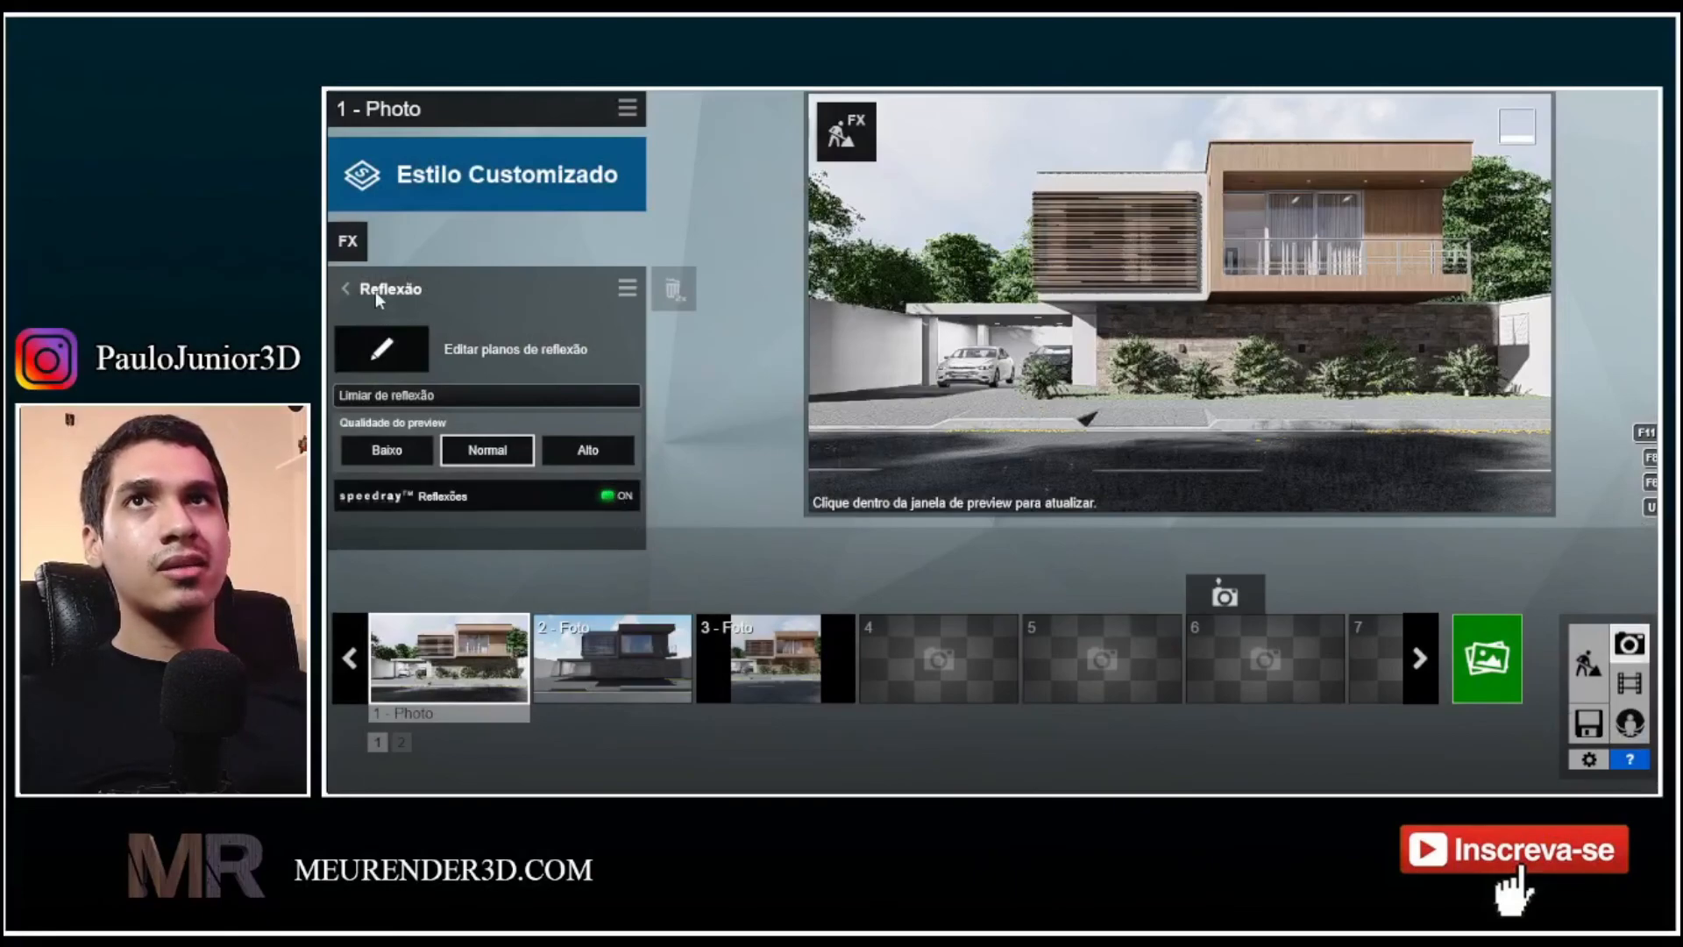
left_click(347, 286)
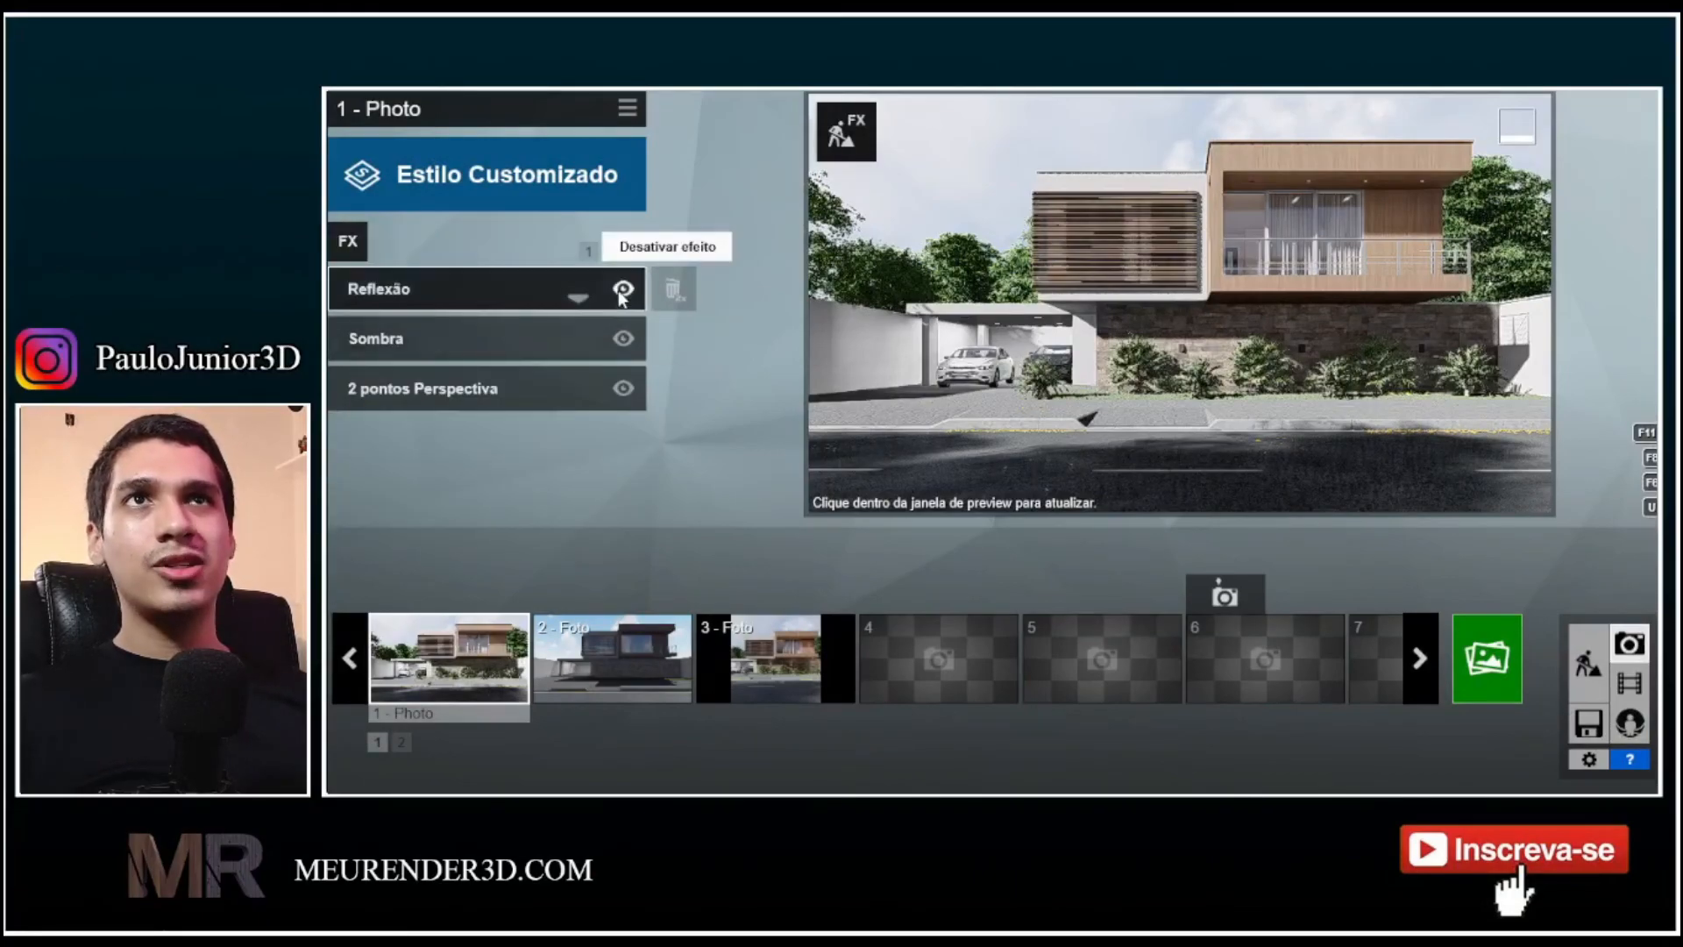
left_click(622, 291)
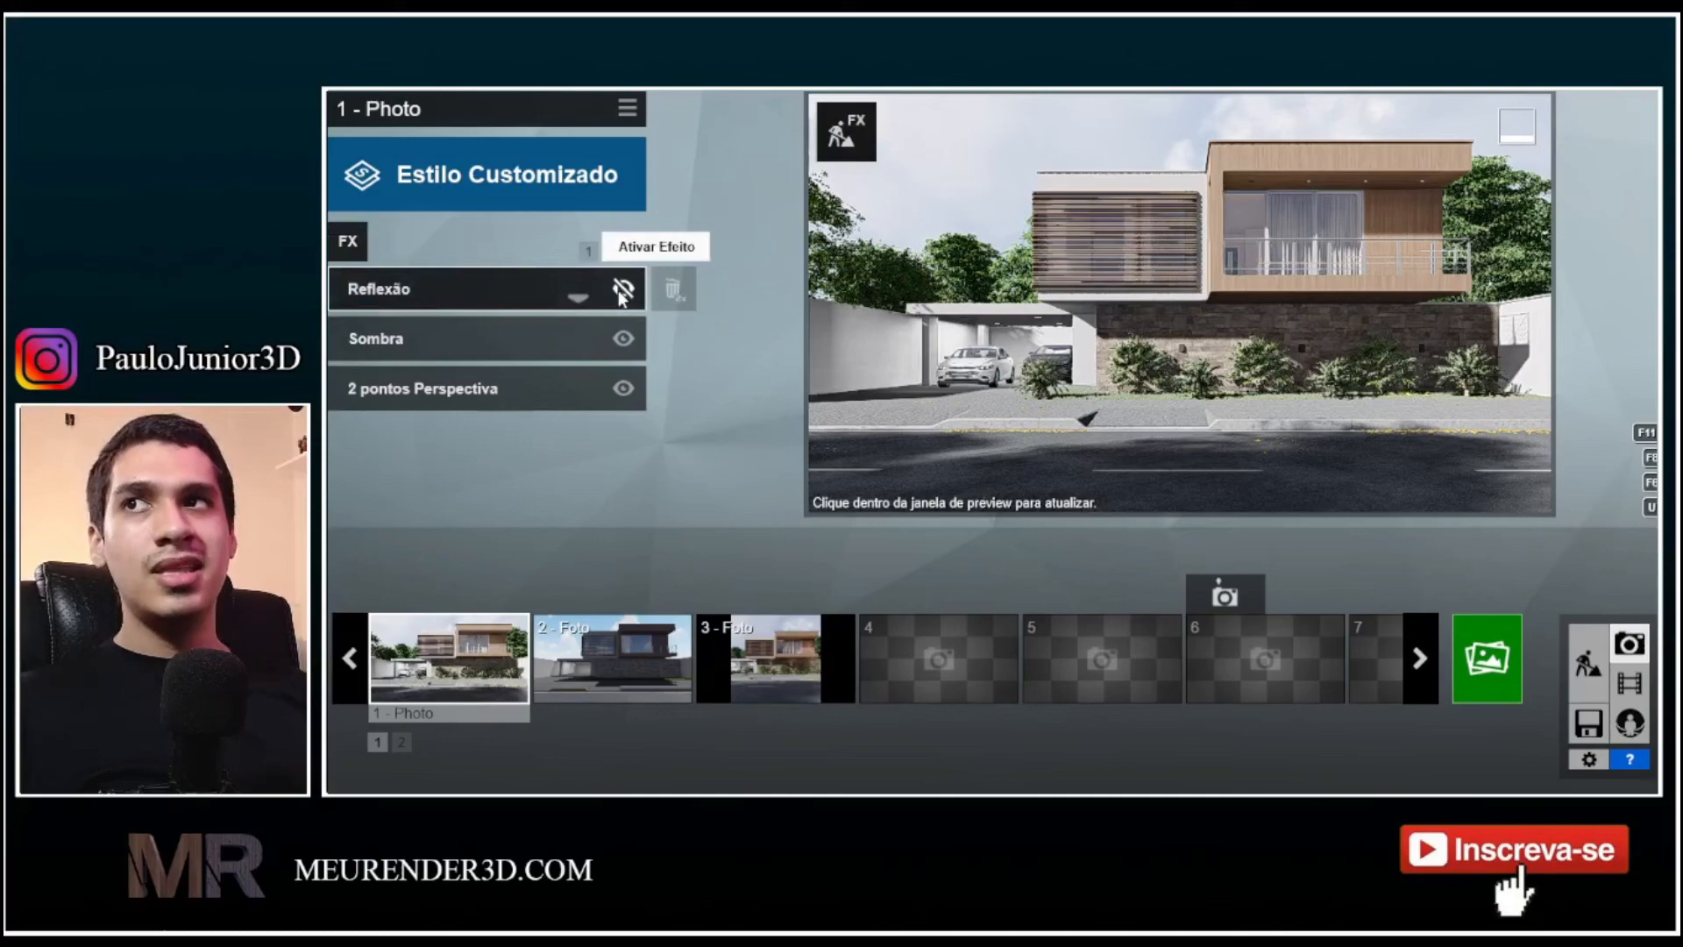